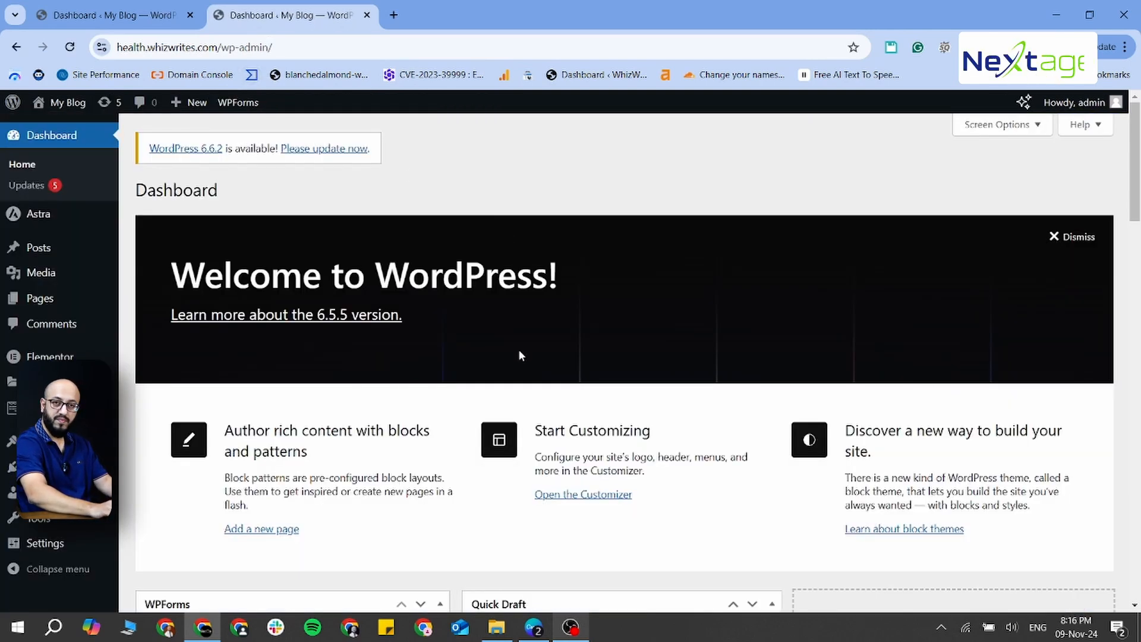
- Close the duplicate dashboard tab and open the live site's home page in a new tab
{"action": "left_click", "coordinate": [368, 15]}
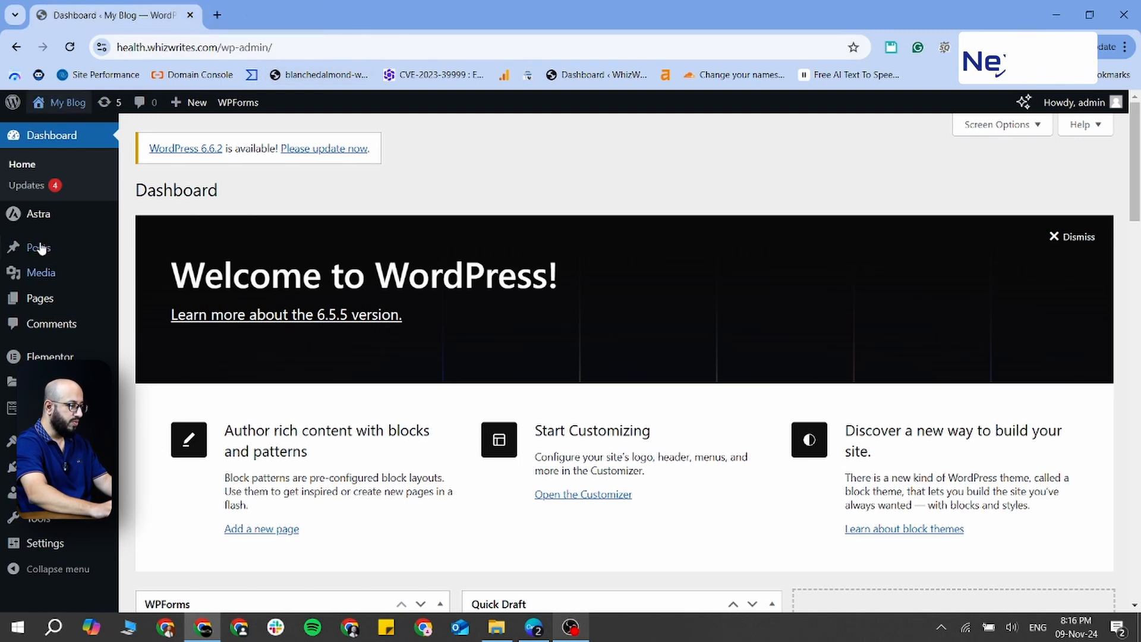
{"action": "mouse_move", "coordinate": [83, 257]}
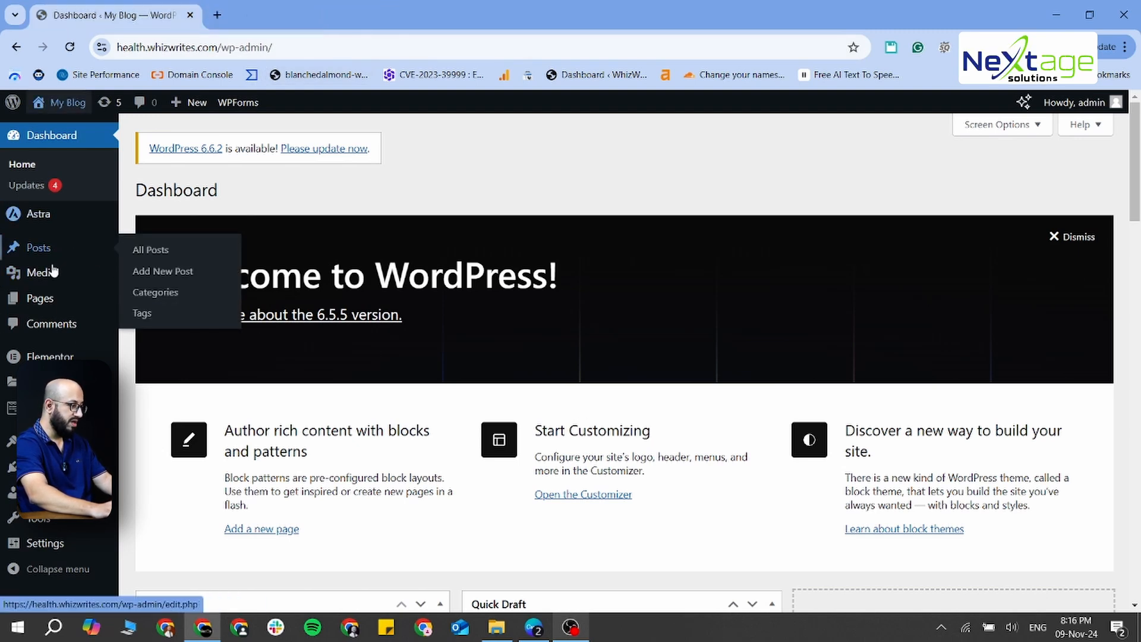
{"action": "middle_click", "coordinate": [63, 105]}
{"action": "left_click", "coordinate": [251, 16]}
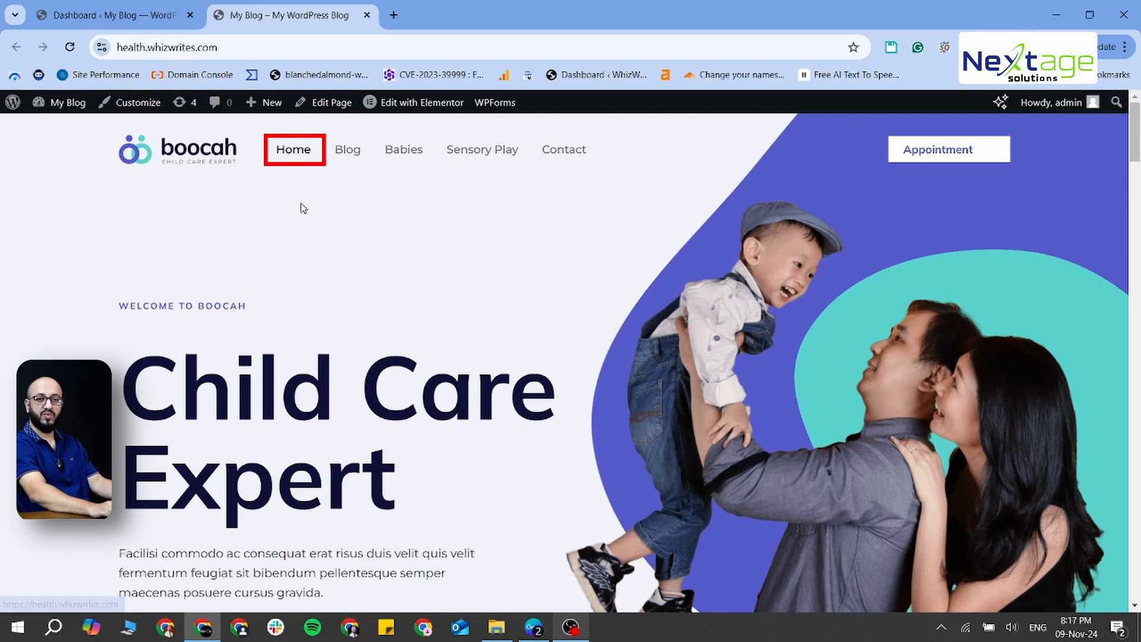
- View the site's Blog page and look through its posts and sidebar
{"action": "left_click", "coordinate": [349, 151]}
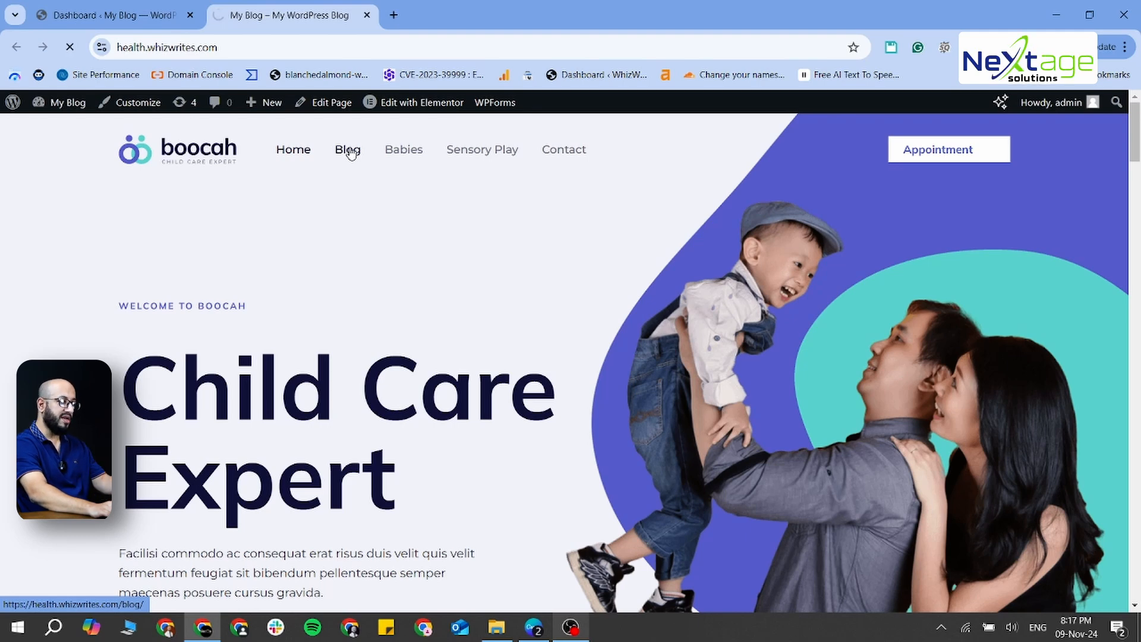
{"action": "scroll", "coordinate": [480, 325], "scroll_direction": "down", "scroll_amount": 5}
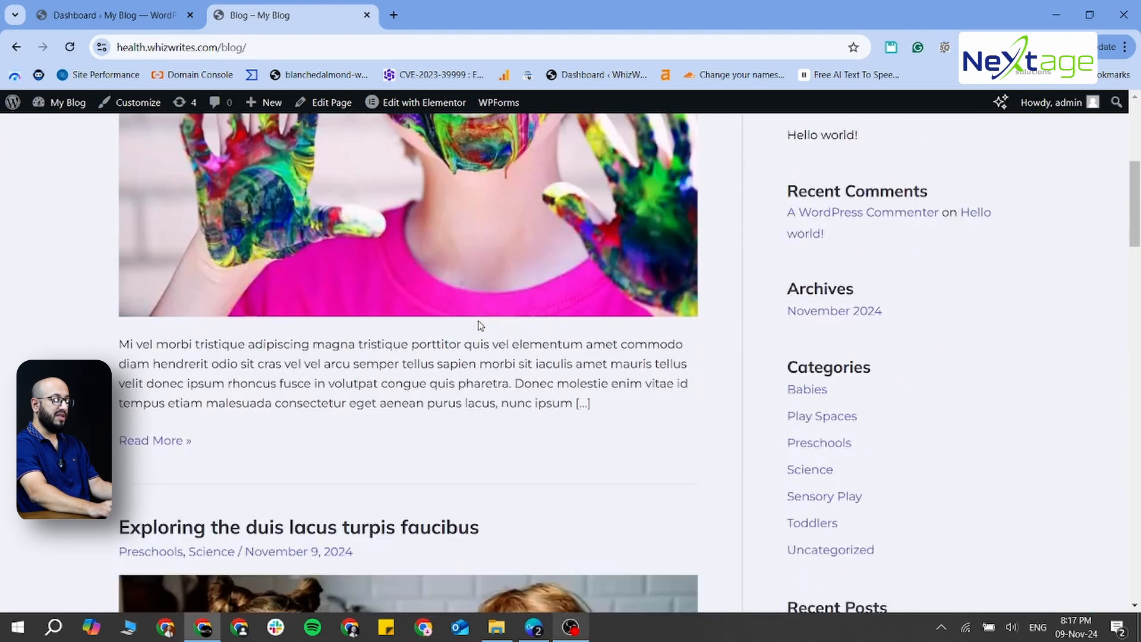
{"action": "scroll", "coordinate": [481, 325], "scroll_direction": "down", "scroll_amount": 5}
{"action": "scroll", "coordinate": [553, 351], "scroll_direction": "up", "scroll_amount": 14}
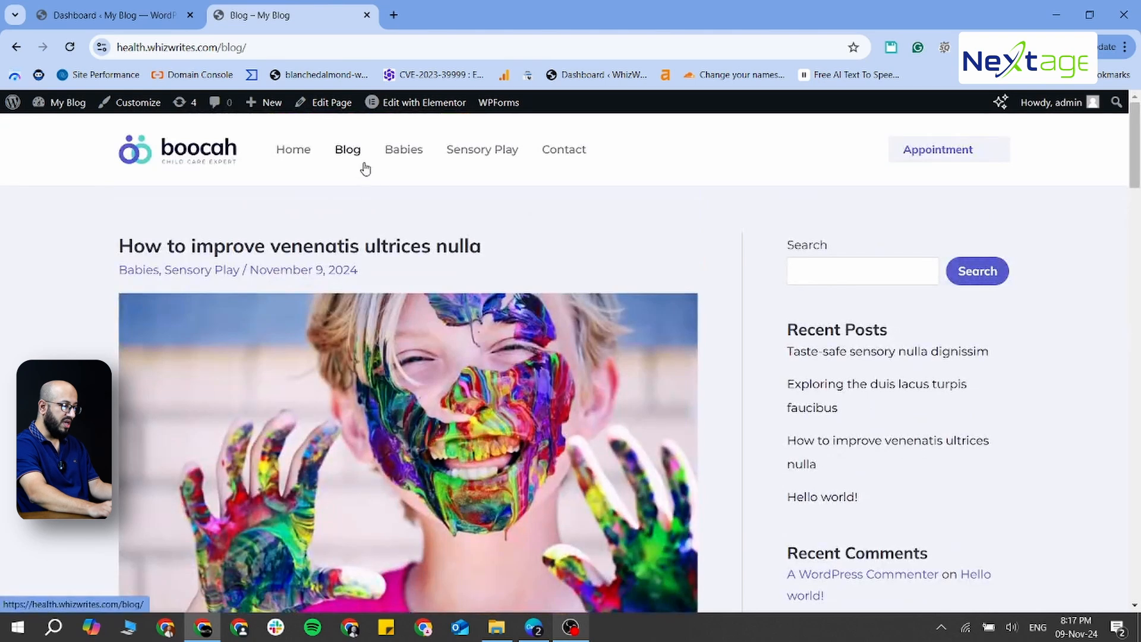
- Review the site's Contact page, including its message form, and return to the Home page
{"action": "left_click", "coordinate": [583, 154]}
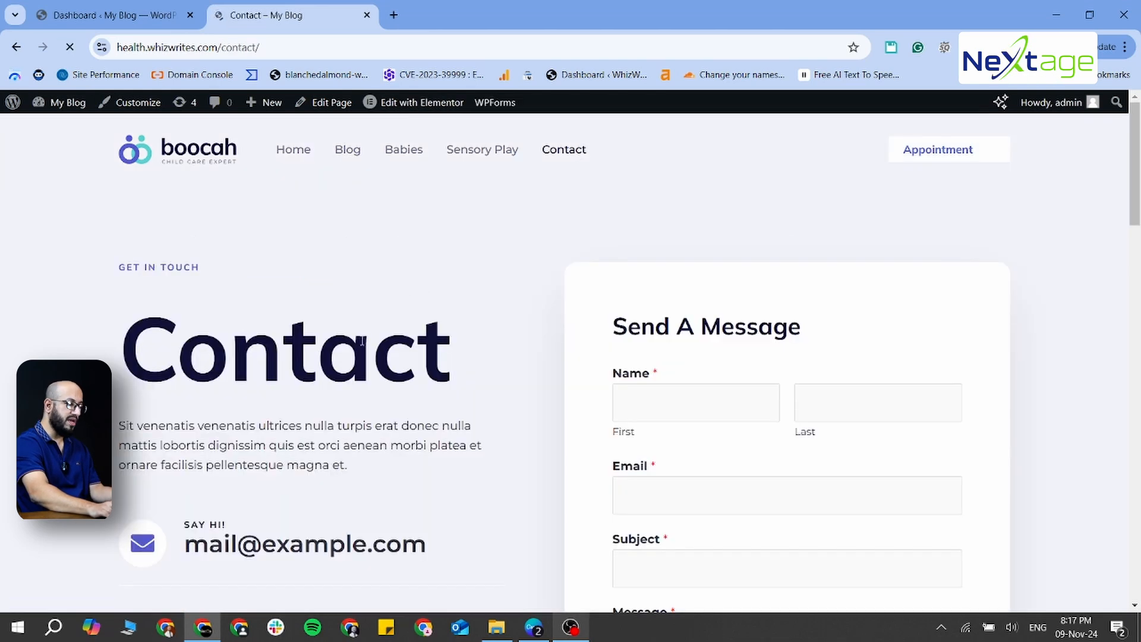
{"action": "scroll", "coordinate": [416, 381], "scroll_direction": "down", "scroll_amount": 15}
{"action": "scroll", "coordinate": [448, 394], "scroll_direction": "up", "scroll_amount": 10}
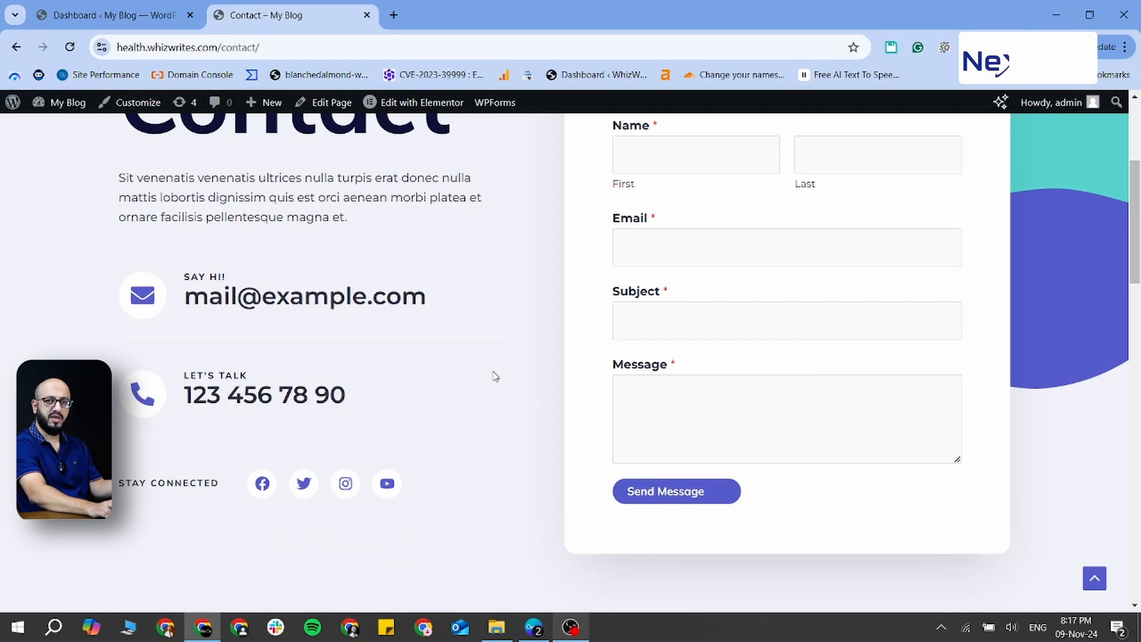
{"action": "scroll", "coordinate": [496, 374], "scroll_direction": "up", "scroll_amount": 4}
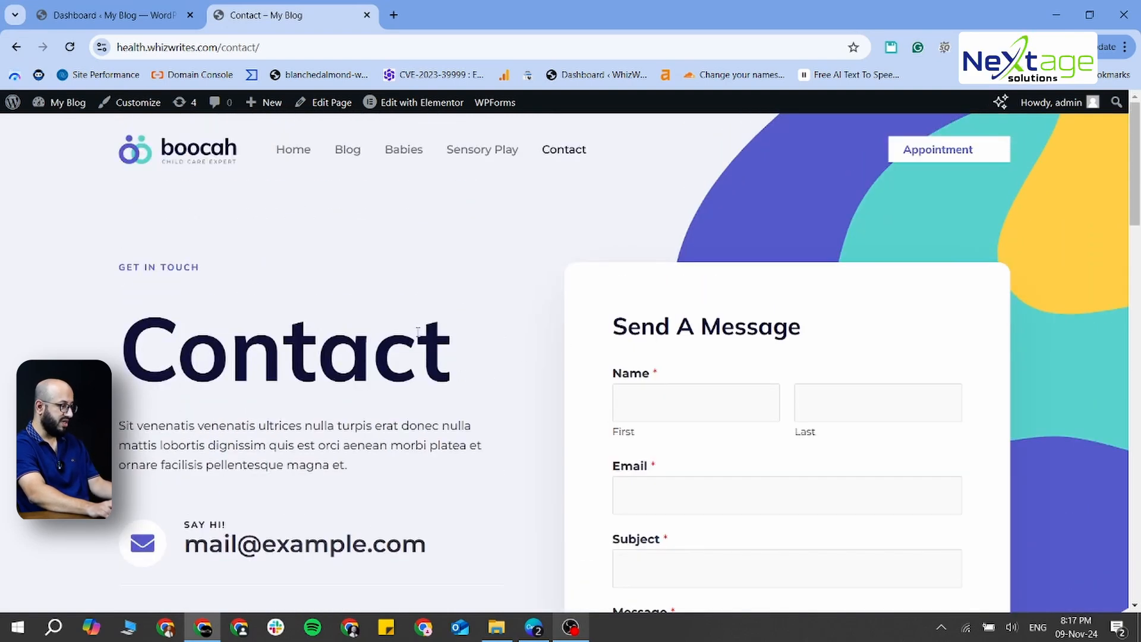
{"action": "left_click", "coordinate": [293, 153]}
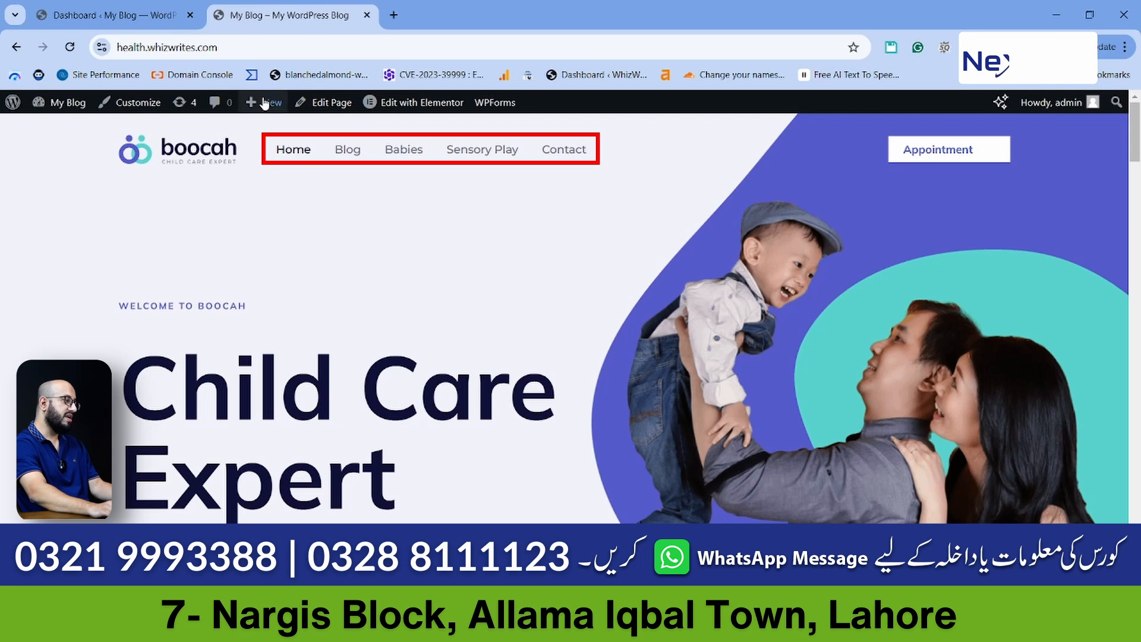
- Open the site Customizer in a new tab and view its Menus section and the Primary Menu settings
{"action": "middle_click", "coordinate": [139, 109]}
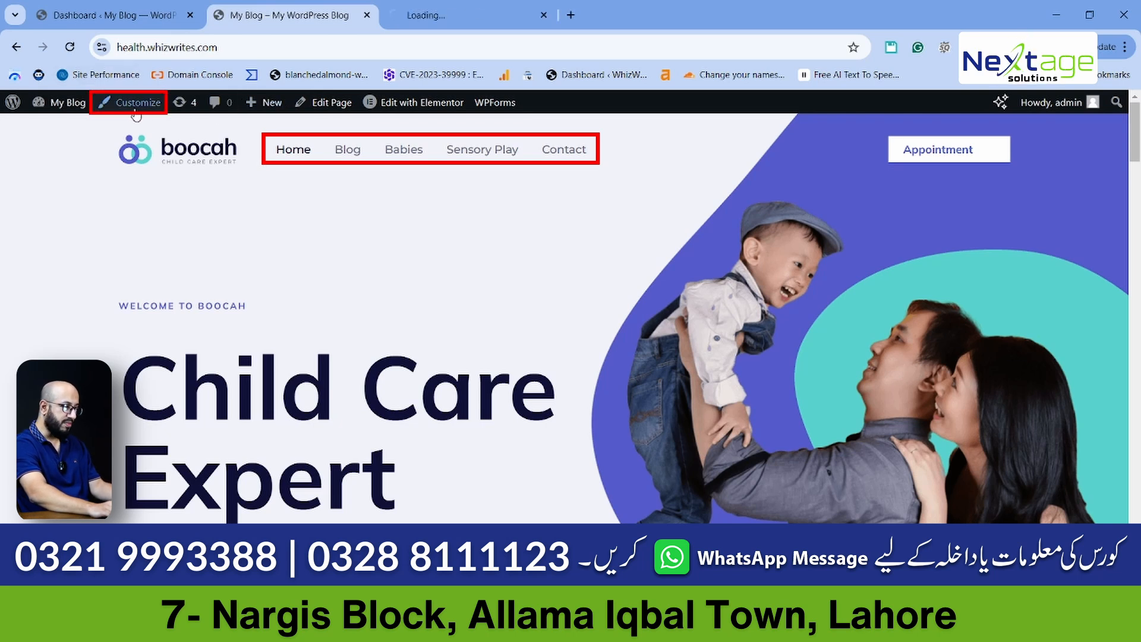
{"action": "left_click", "coordinate": [409, 20]}
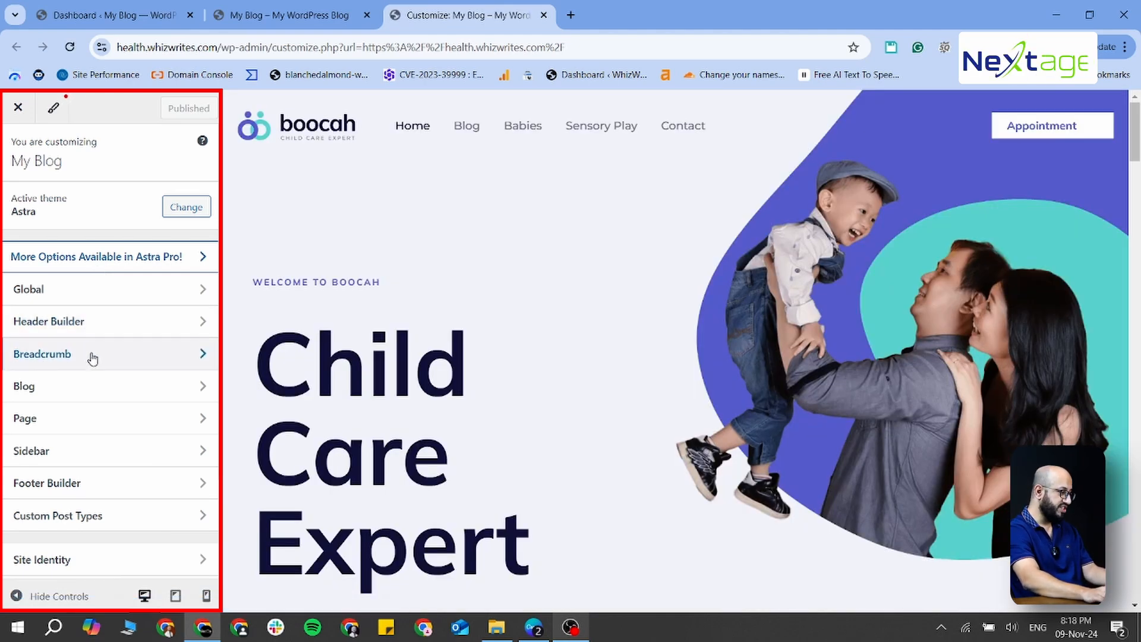
{"action": "scroll", "coordinate": [112, 362], "scroll_direction": "down", "scroll_amount": 3}
{"action": "scroll", "coordinate": [184, 286], "scroll_direction": "up", "scroll_amount": 3}
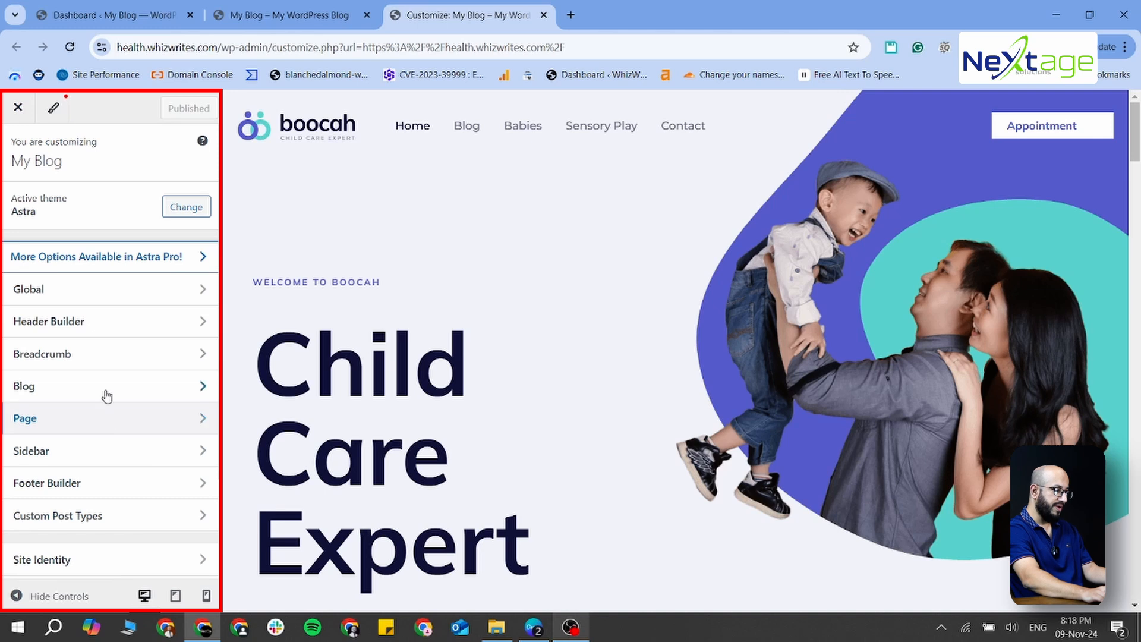
{"action": "scroll", "coordinate": [95, 522], "scroll_direction": "down", "scroll_amount": 2}
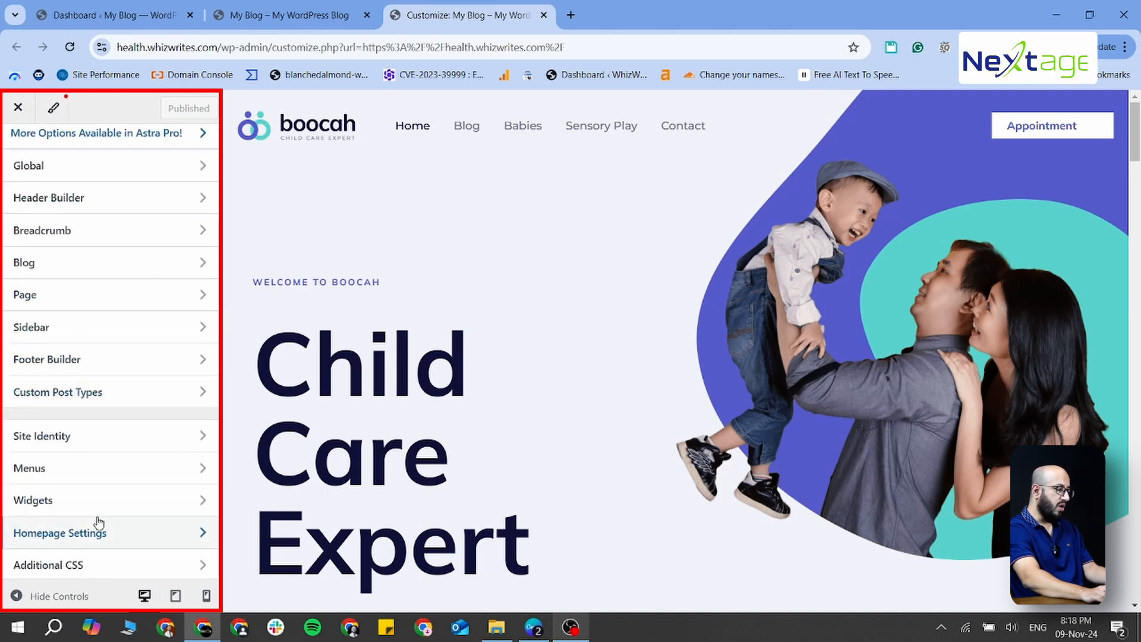
{"action": "left_click", "coordinate": [98, 480]}
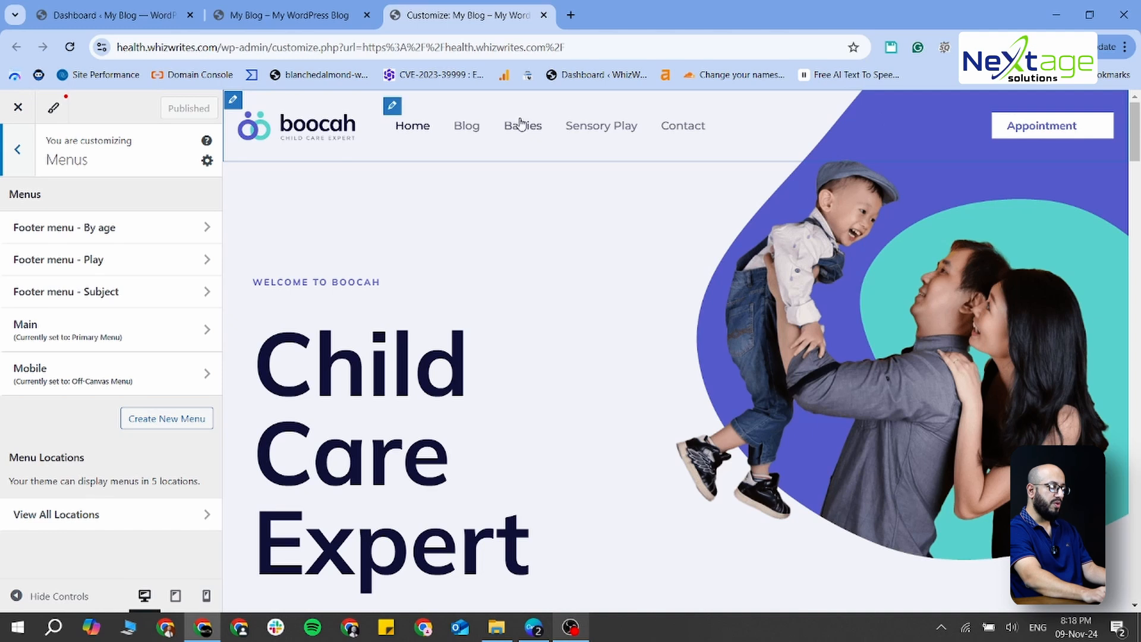
{"action": "left_click", "coordinate": [394, 107]}
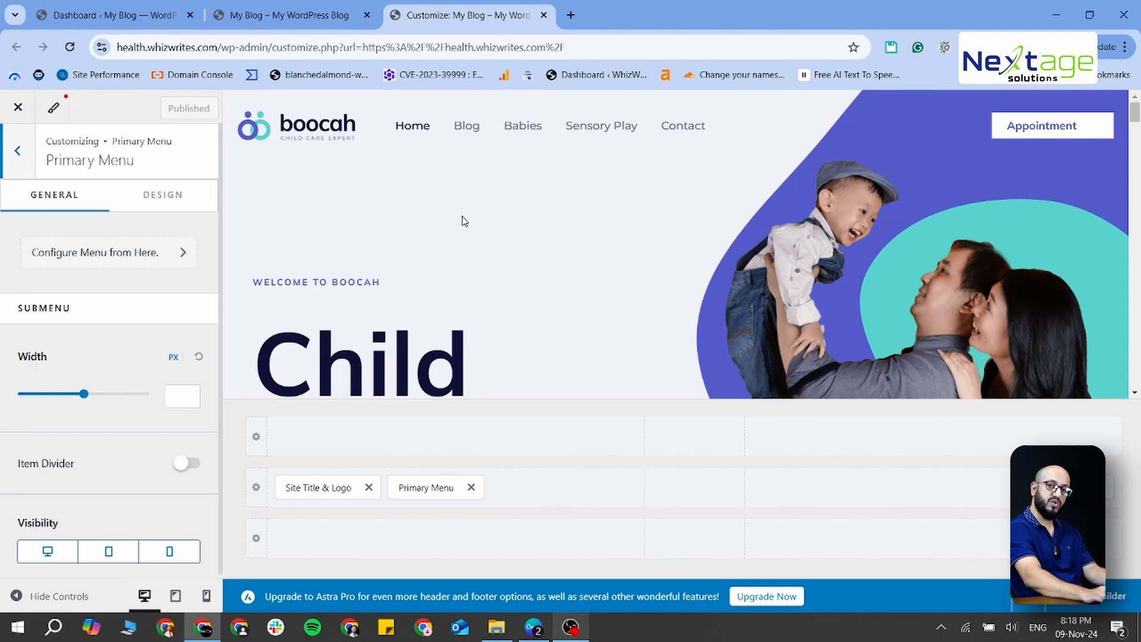
- Open the Customizer a second time from the admin dashboard's Appearance options and close that extra tab
{"action": "left_click", "coordinate": [285, 15]}
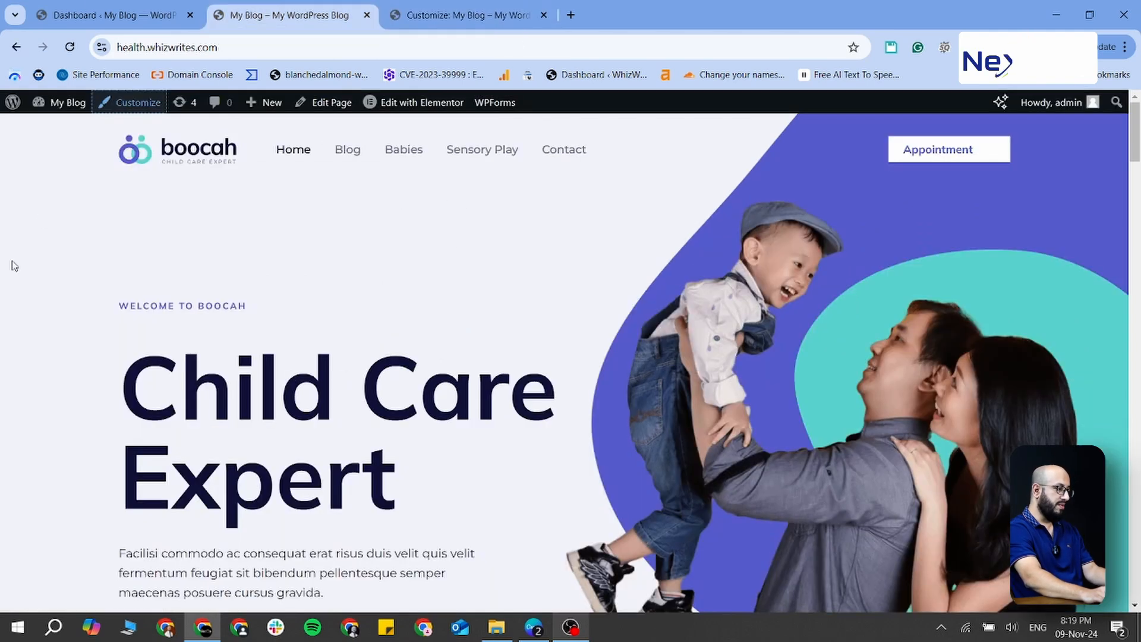
{"action": "left_click", "coordinate": [67, 18]}
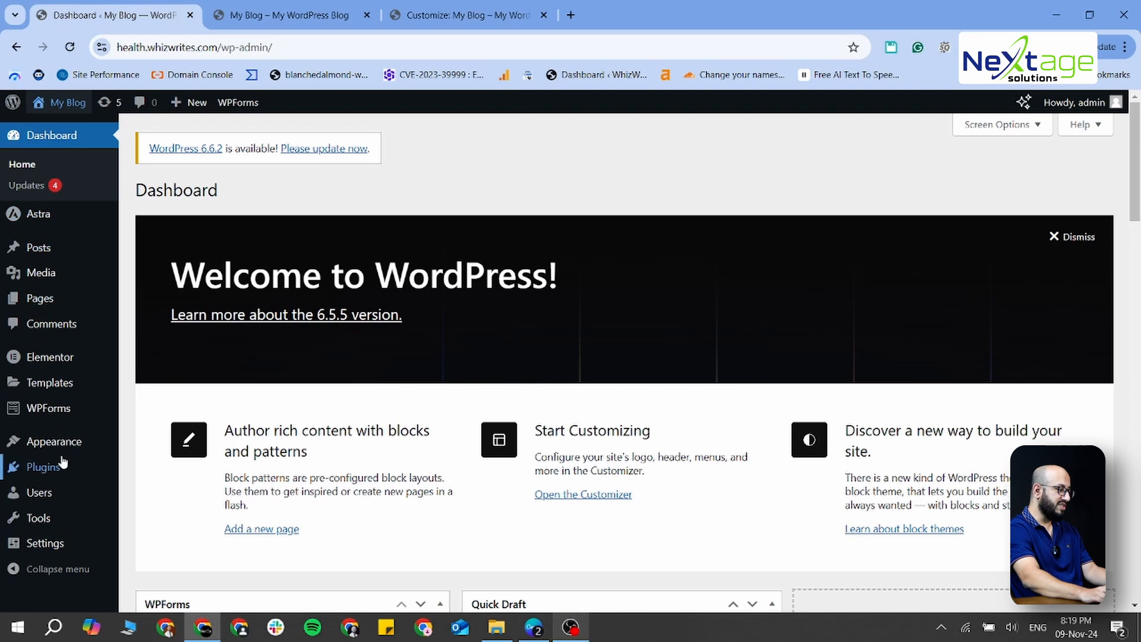
{"action": "mouse_move", "coordinate": [62, 439]}
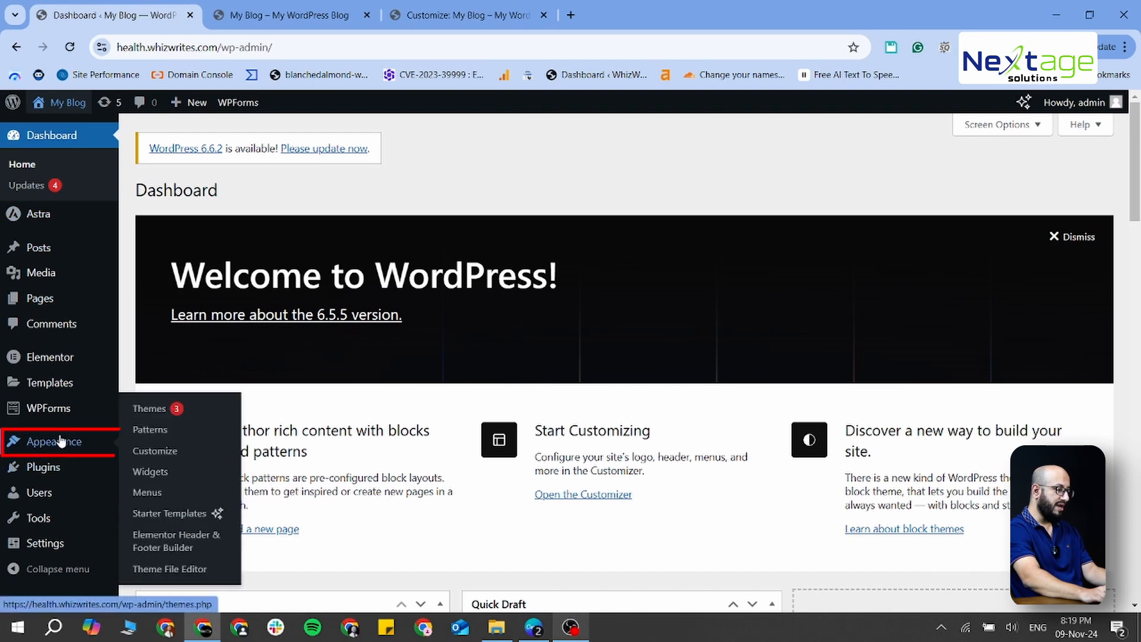
{"action": "middle_click", "coordinate": [171, 456]}
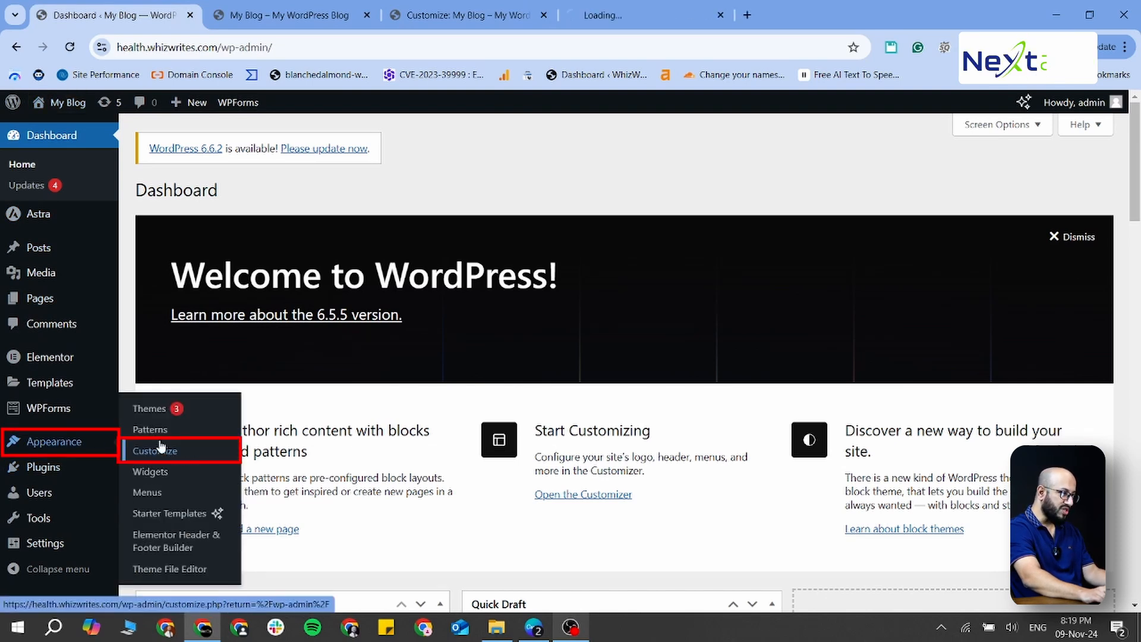
{"action": "left_click", "coordinate": [614, 17]}
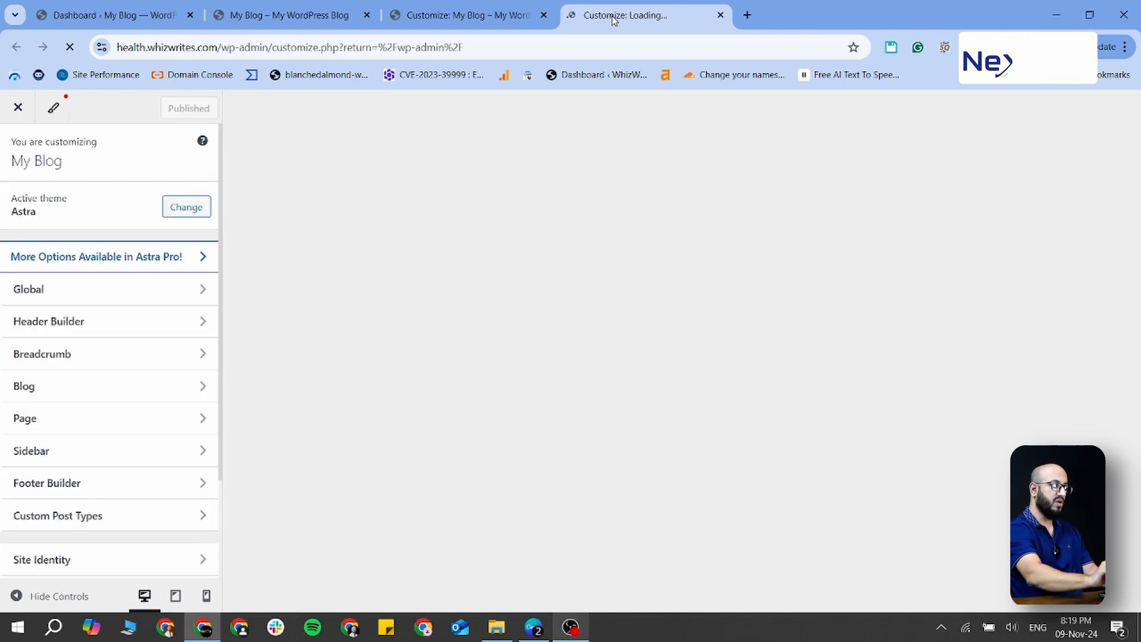
{"action": "left_click", "coordinate": [719, 16]}
- Open the Menus management page from the admin dashboard and review the structure of "Footer menu - By age"
{"action": "left_click", "coordinate": [113, 15]}
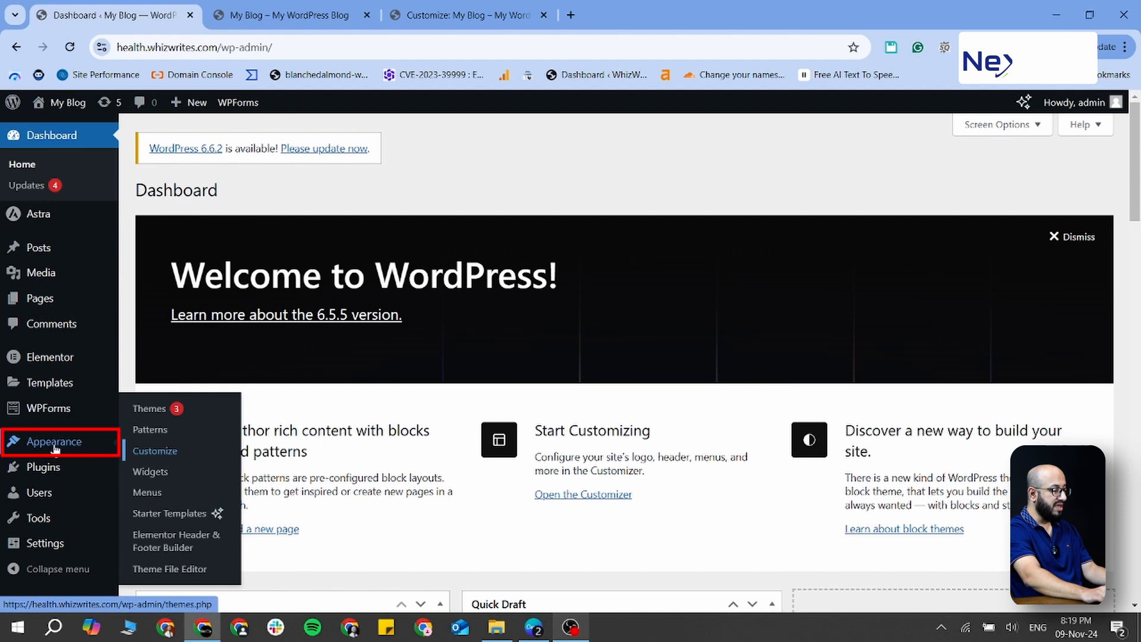
{"action": "left_click", "coordinate": [159, 496]}
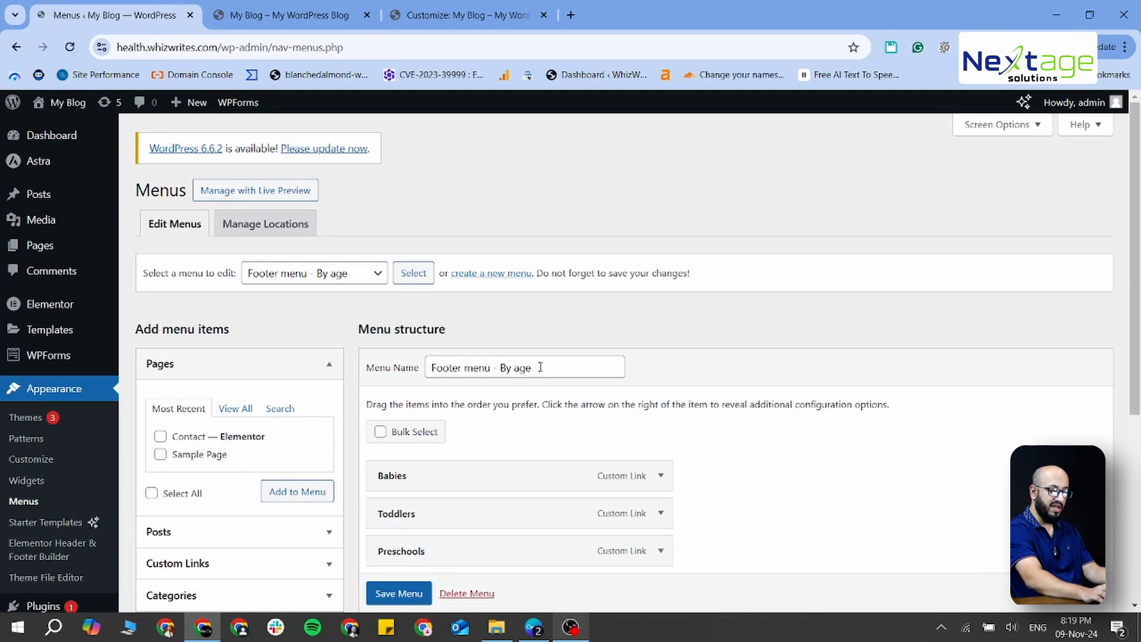
{"action": "scroll", "coordinate": [737, 351], "scroll_direction": "down", "scroll_amount": 4}
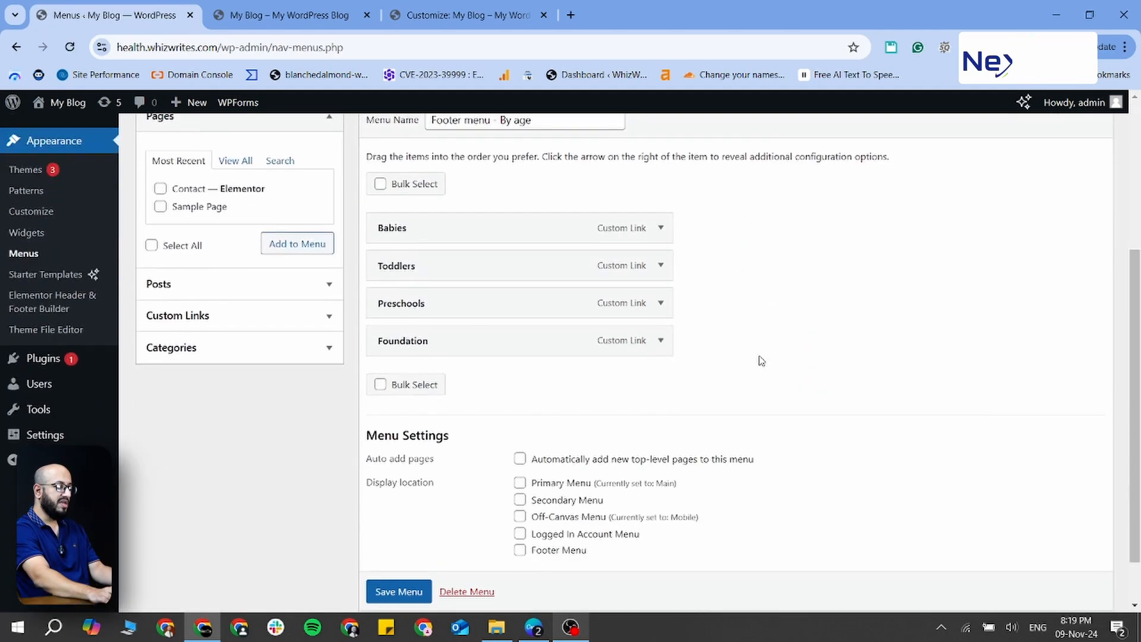
{"action": "scroll", "coordinate": [759, 359], "scroll_direction": "up", "scroll_amount": 2}
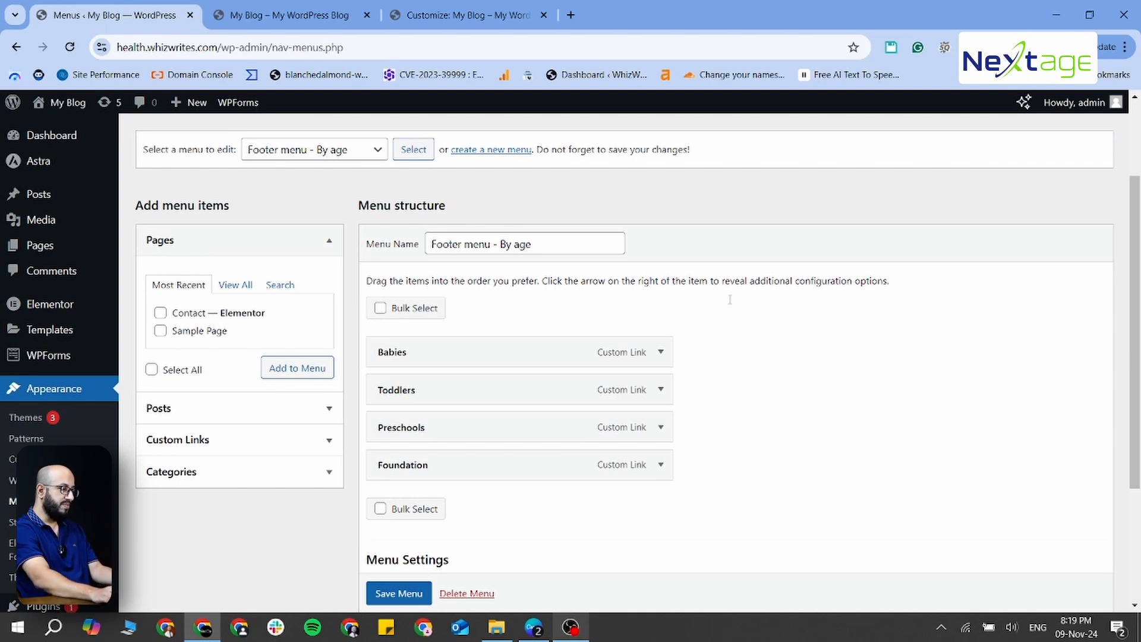
{"action": "scroll", "coordinate": [506, 309], "scroll_direction": "up", "scroll_amount": 3}
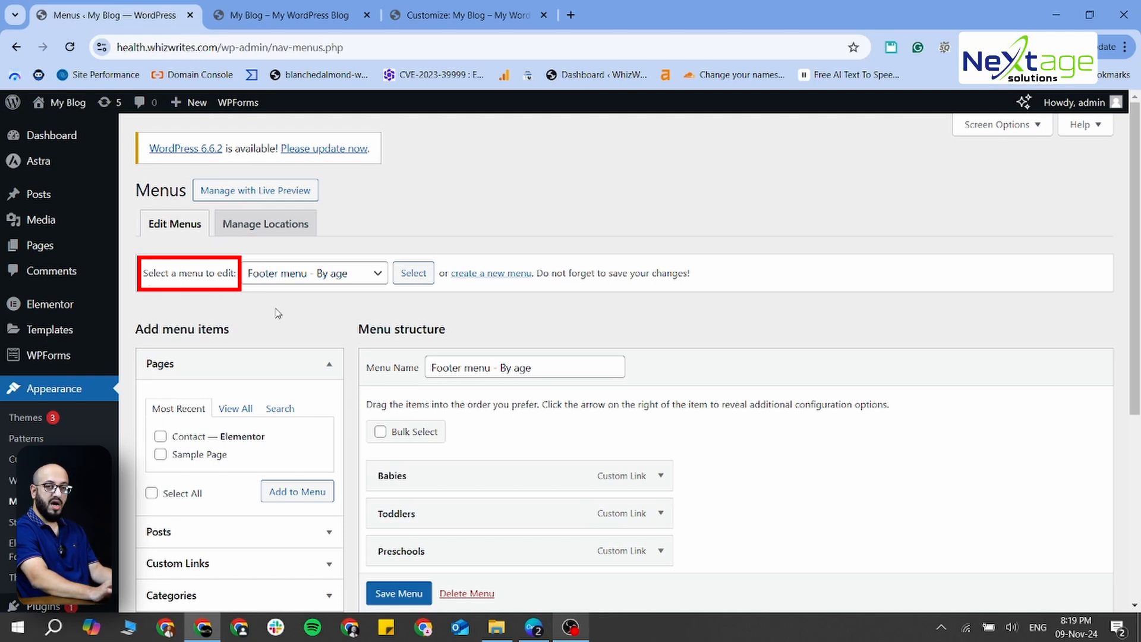
- Examine which menus are available for editing and the items and settings of "Footer menu - By age"
{"action": "left_click", "coordinate": [372, 275]}
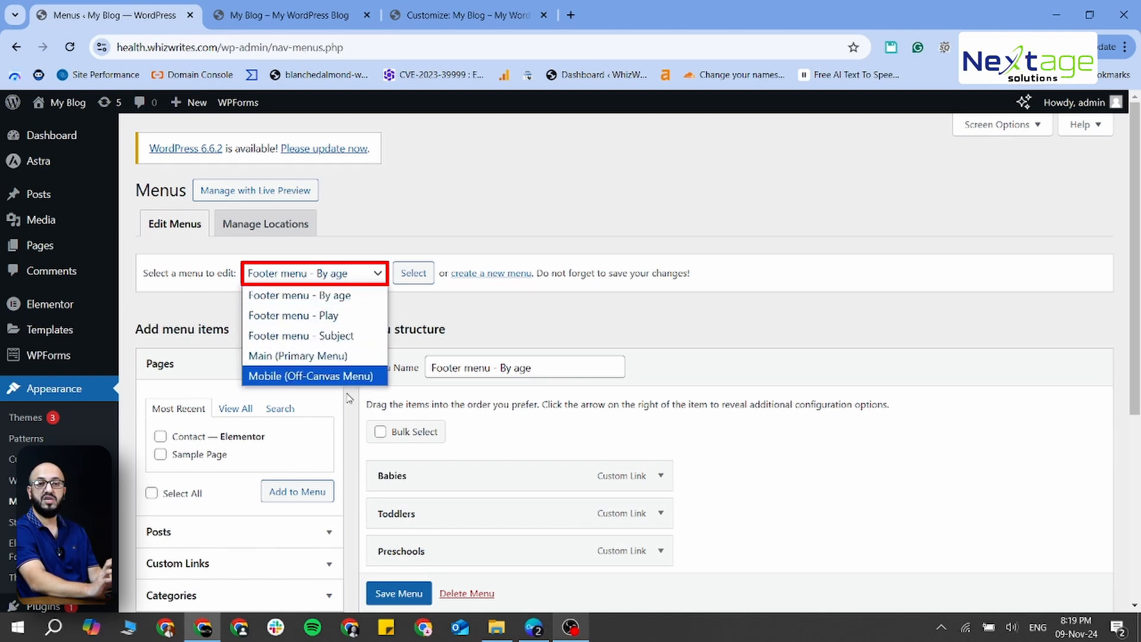
{"action": "left_click", "coordinate": [472, 319]}
{"action": "scroll", "coordinate": [535, 356], "scroll_direction": "down", "scroll_amount": 4}
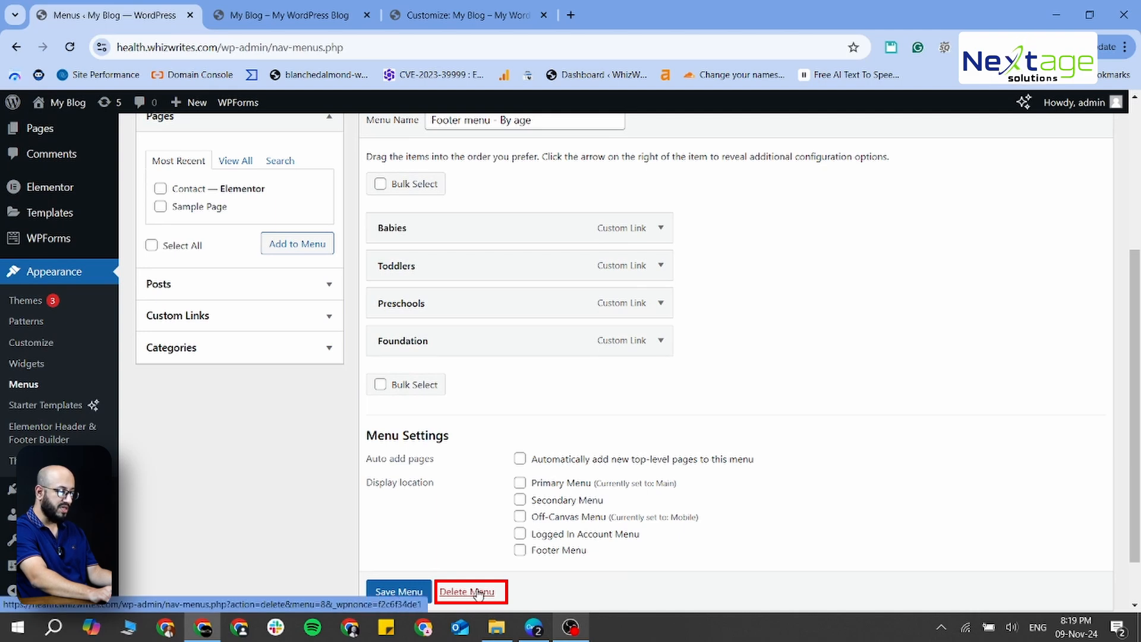
{"action": "scroll", "coordinate": [518, 474], "scroll_direction": "up", "scroll_amount": 2}
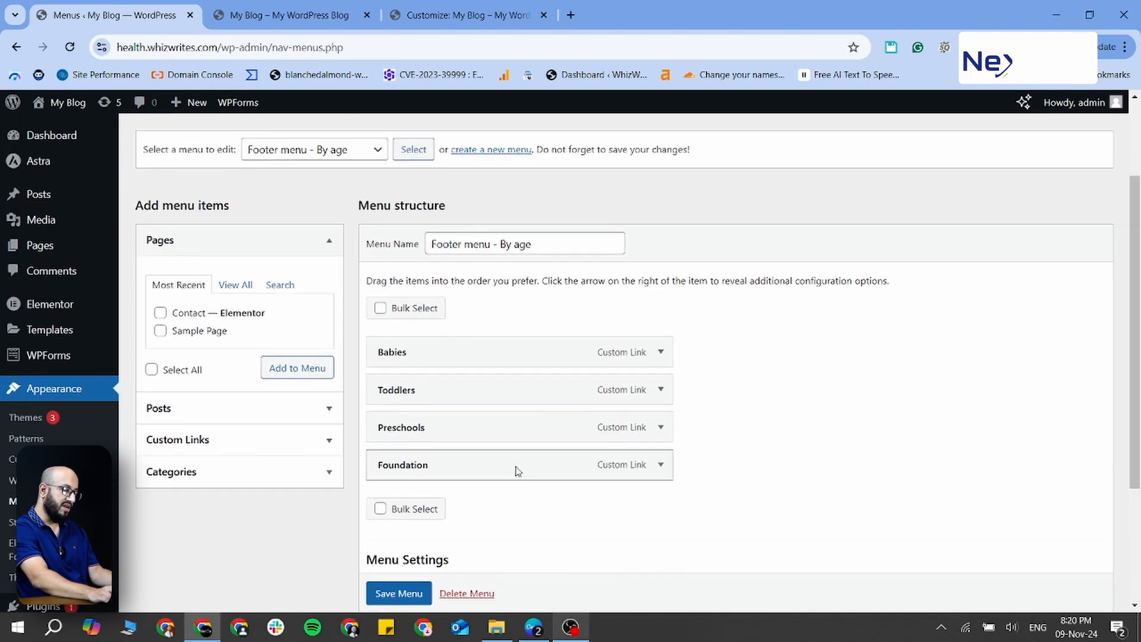
{"action": "scroll", "coordinate": [514, 470], "scroll_direction": "down", "scroll_amount": 2}
{"action": "scroll", "coordinate": [503, 458], "scroll_direction": "up", "scroll_amount": 4}
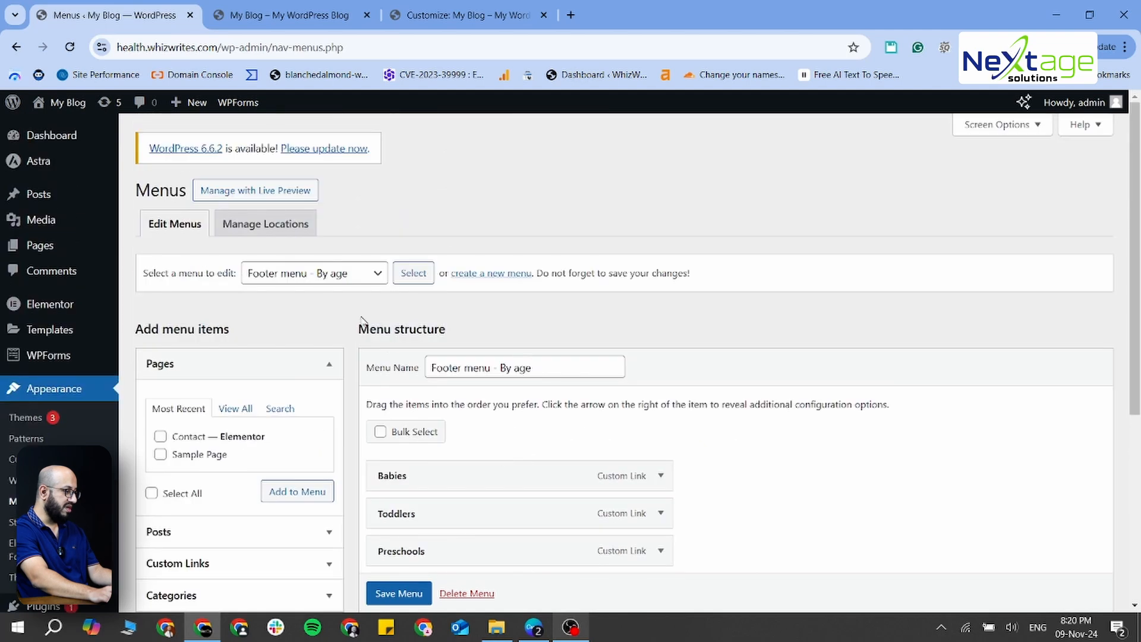
- Load the Main (Primary Menu) menu for editing
{"action": "left_click", "coordinate": [332, 277]}
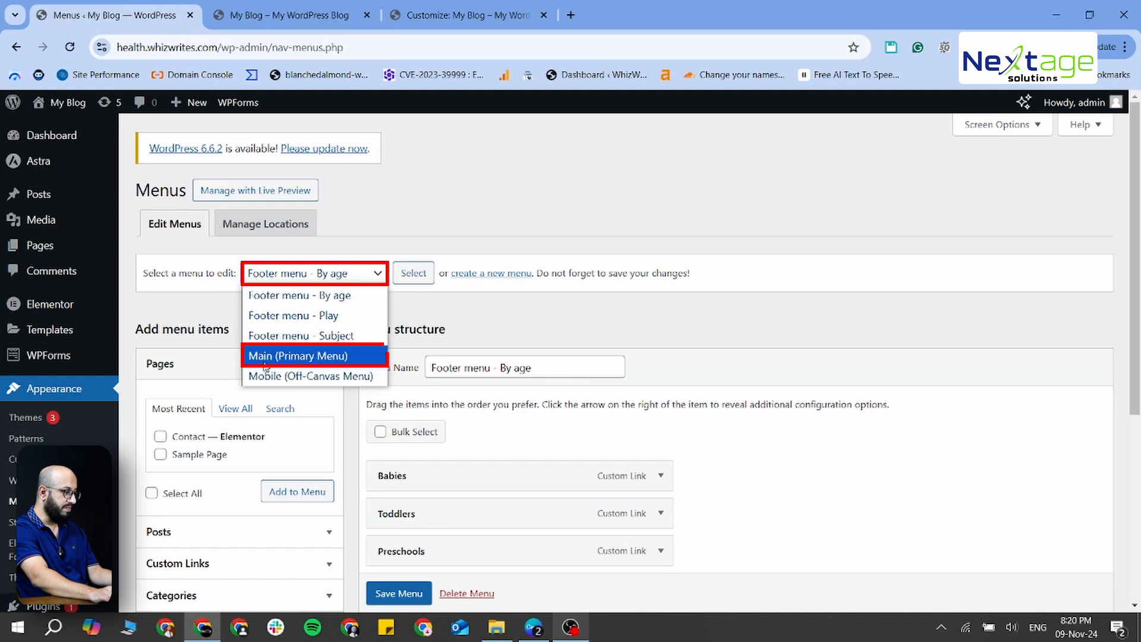
{"action": "left_click", "coordinate": [304, 363]}
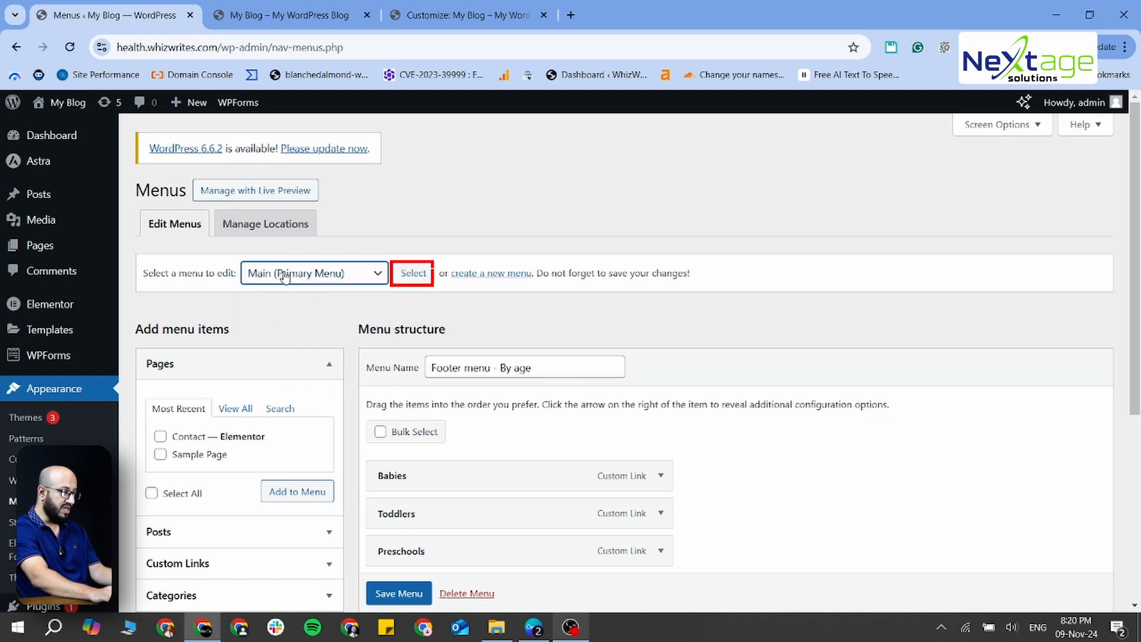
{"action": "left_click", "coordinate": [415, 277]}
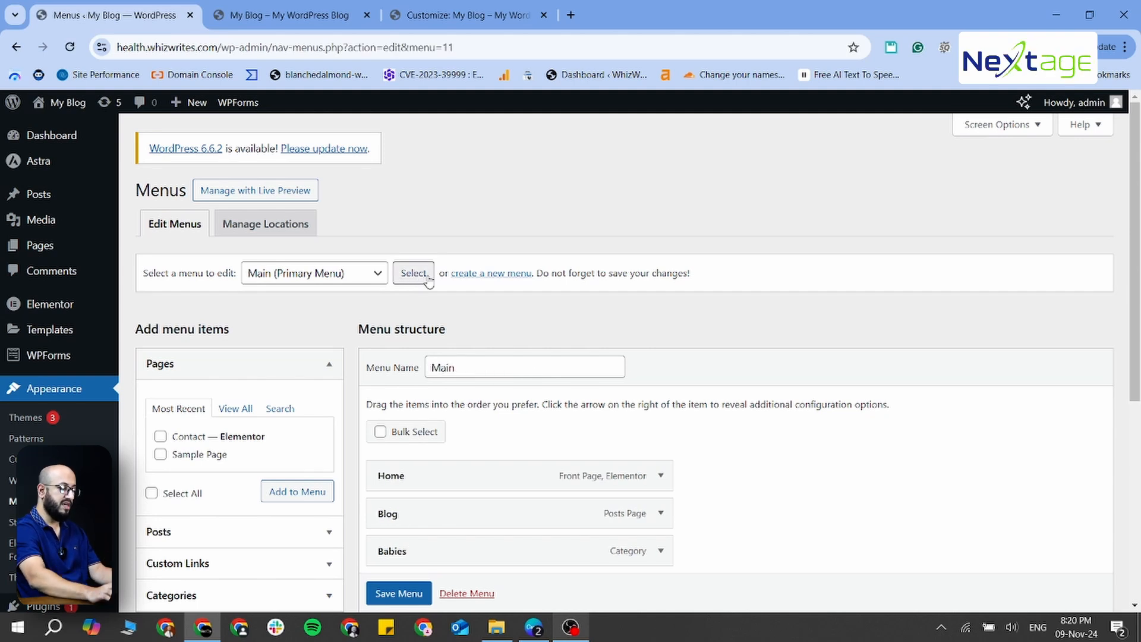
- Compare the Main menu's items with the navigation links in the live site's header
{"action": "scroll", "coordinate": [800, 446], "scroll_direction": "down", "scroll_amount": 2}
{"action": "key", "text": "ctrl+Tab"}
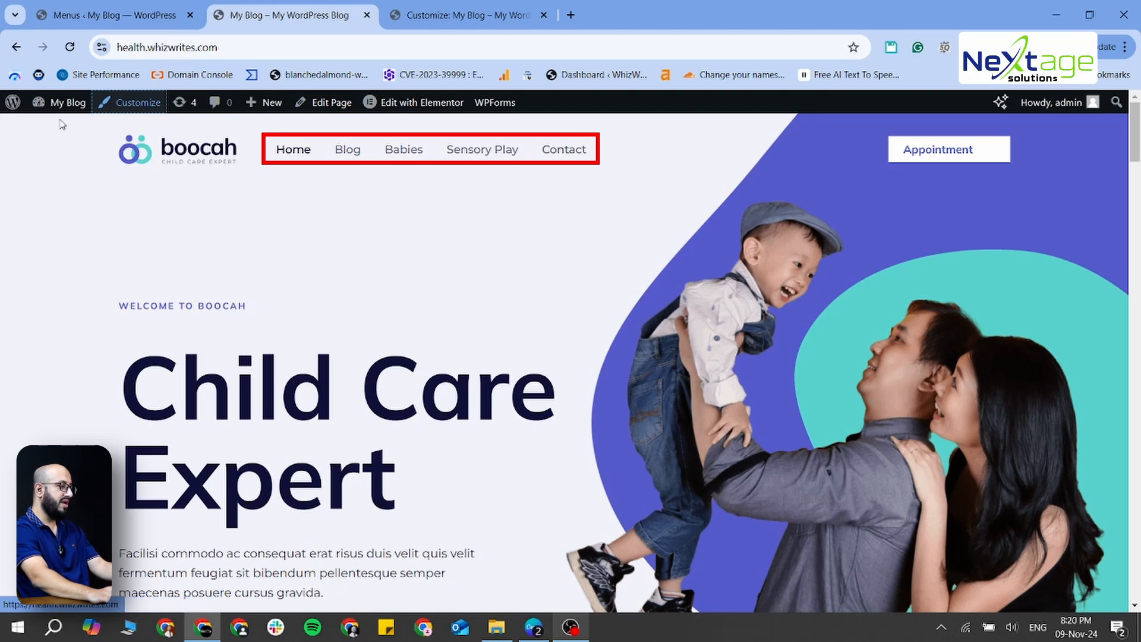
{"action": "key", "text": "ctrl+shift+Tab"}
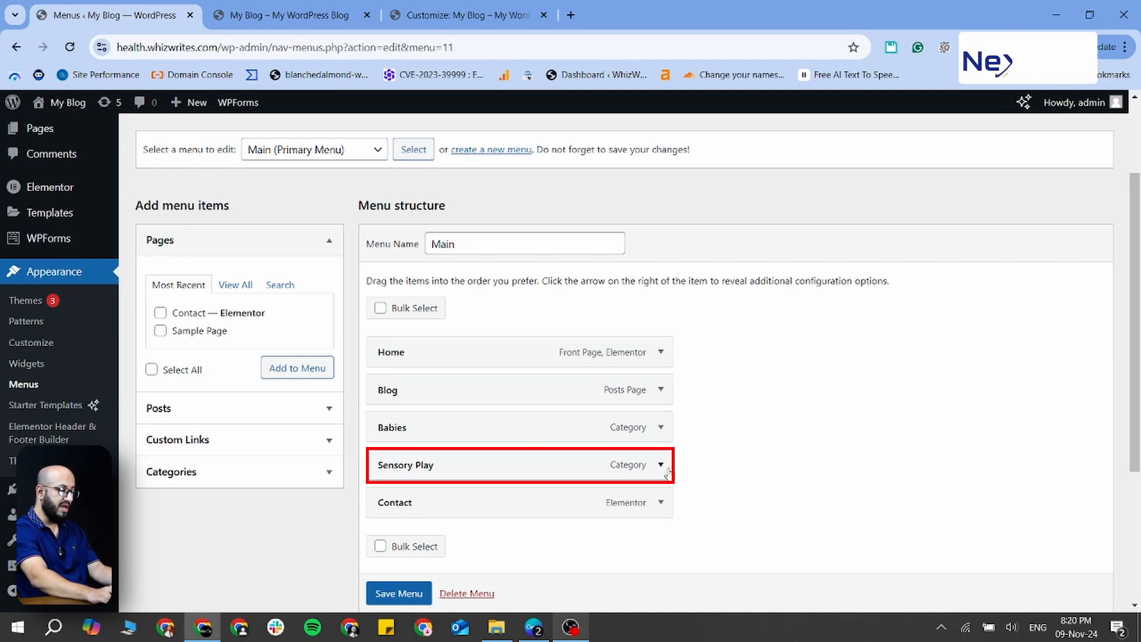
- Remove the Sensory Play category item from the Main menu's structure
{"action": "scroll", "coordinate": [717, 451], "scroll_direction": "down", "scroll_amount": 2}
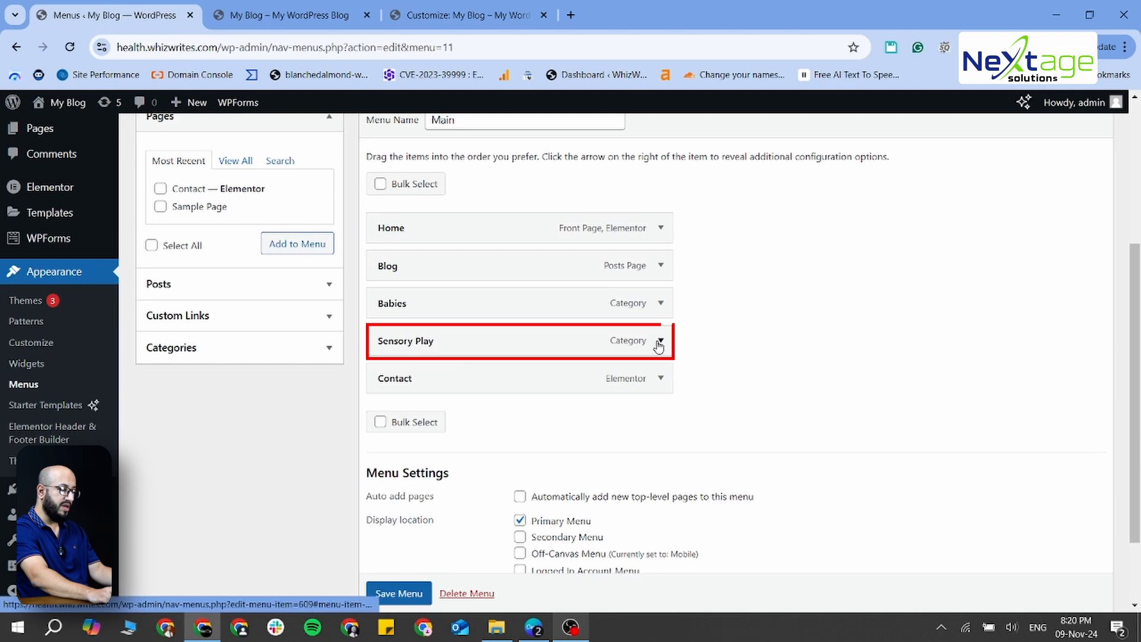
{"action": "left_click", "coordinate": [660, 343]}
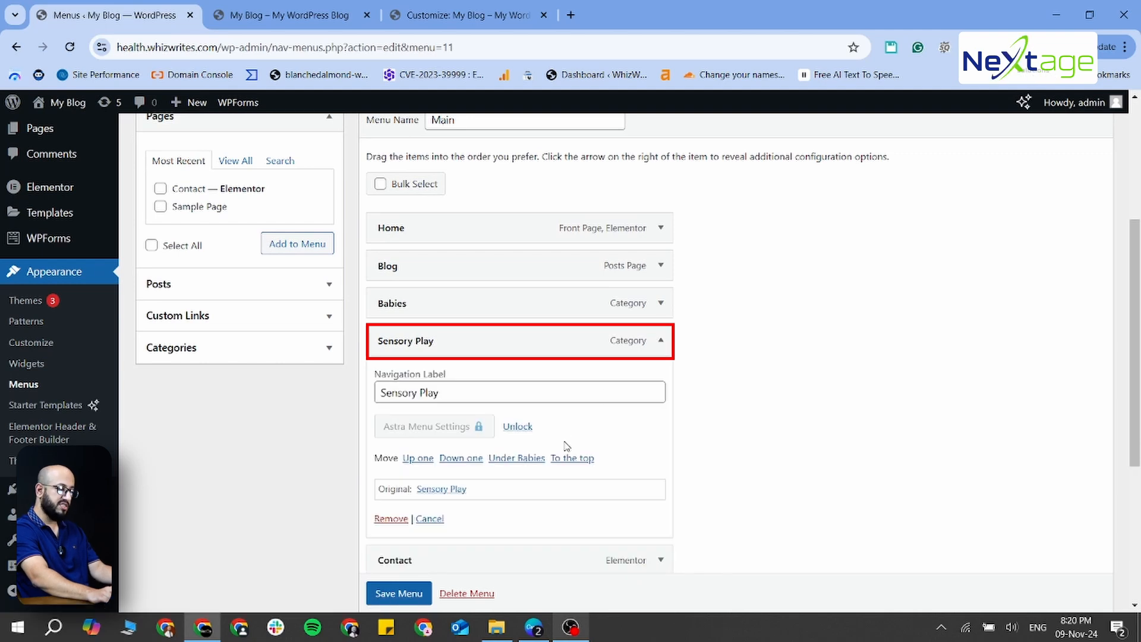
{"action": "left_click", "coordinate": [376, 519]}
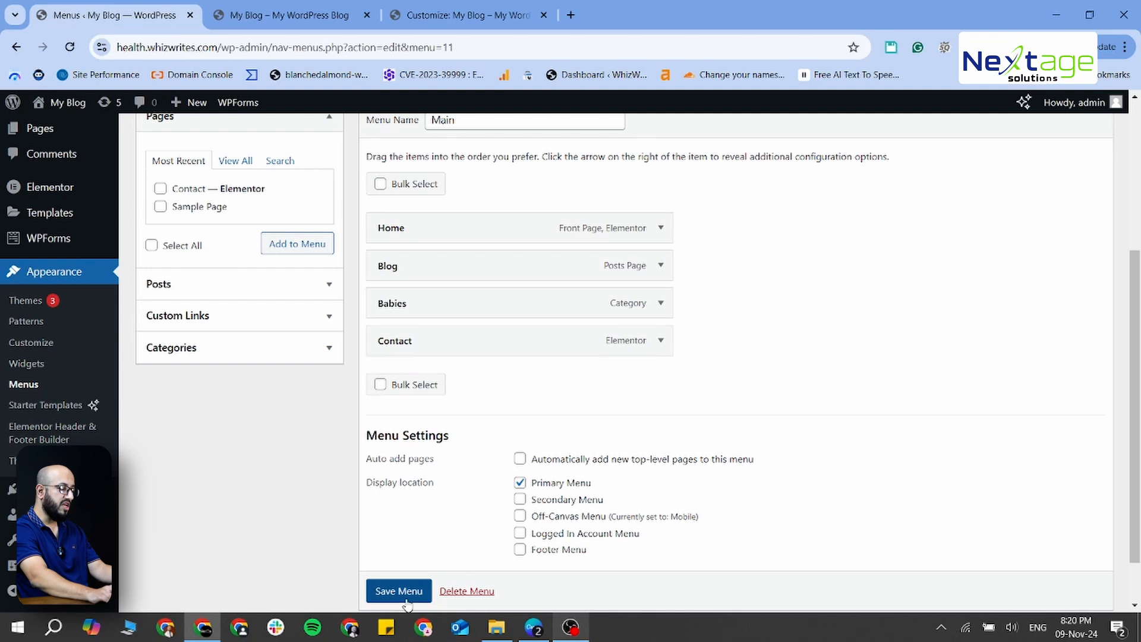
- Save the Main menu and reload the live site to check that its header reflects the Sensory Play removal
{"action": "scroll", "coordinate": [397, 596], "scroll_direction": "down", "scroll_amount": 1}
{"action": "left_click", "coordinate": [397, 544]}
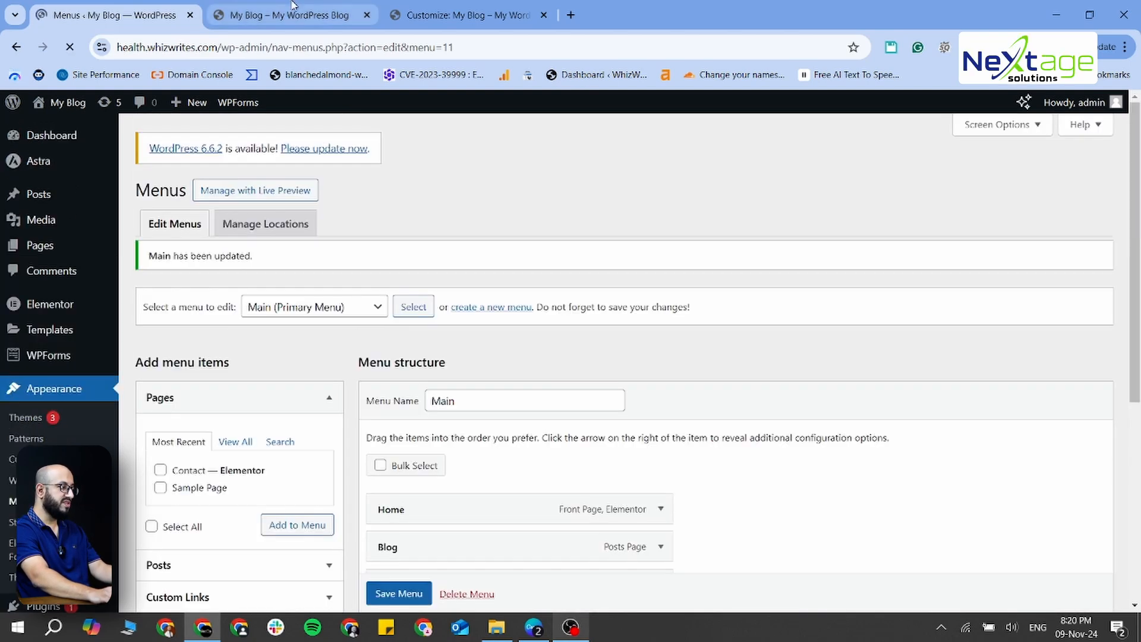
{"action": "left_click", "coordinate": [276, 16]}
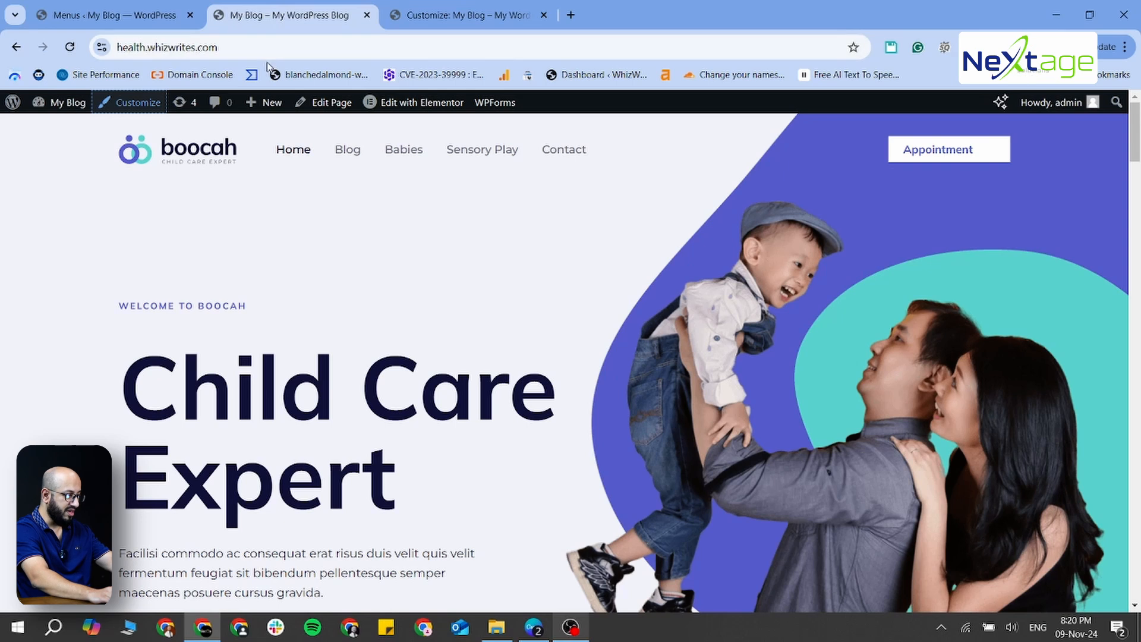
{"action": "key", "text": "F5"}
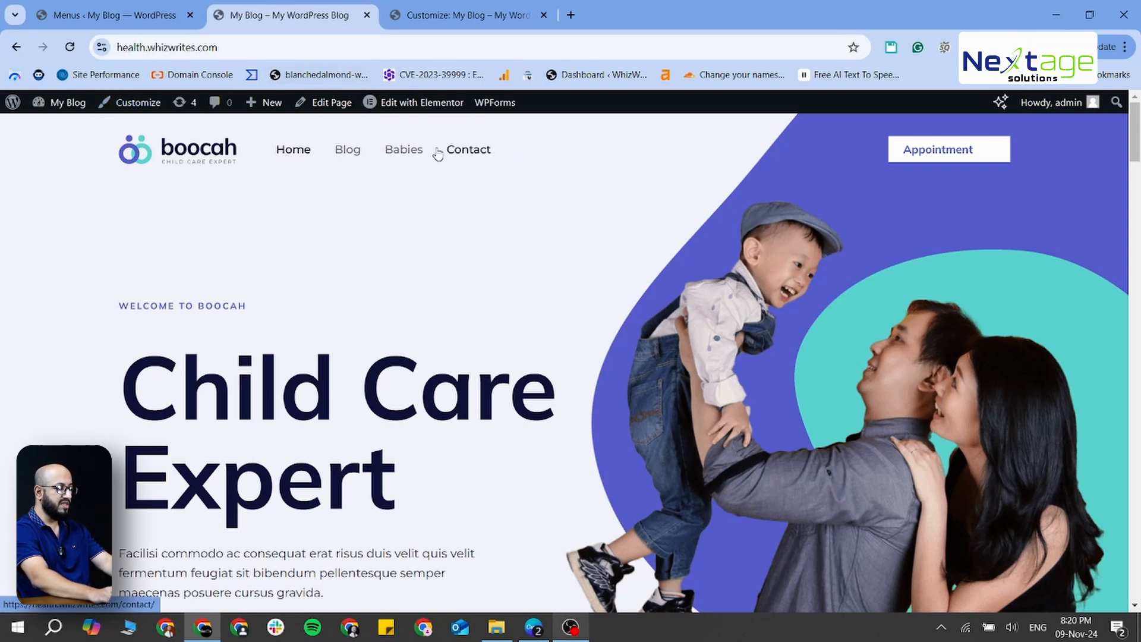
{"action": "key", "text": "ctrl+shift+Tab"}
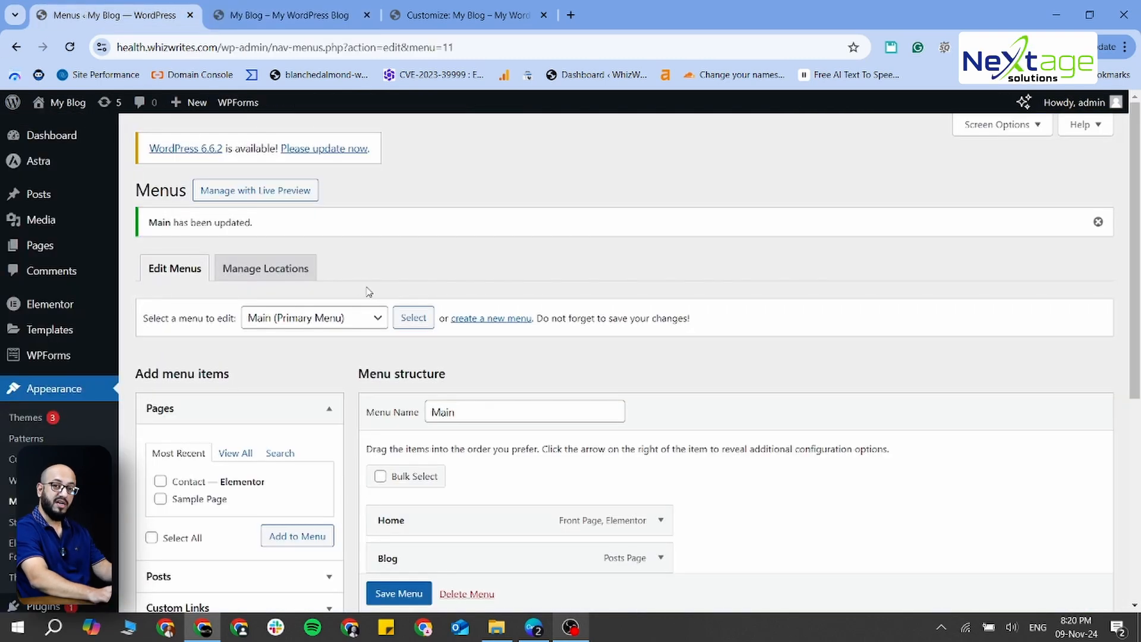
- Add Sample Page from the full list of pages to the Main menu
{"action": "scroll", "coordinate": [355, 385], "scroll_direction": "down", "scroll_amount": 2}
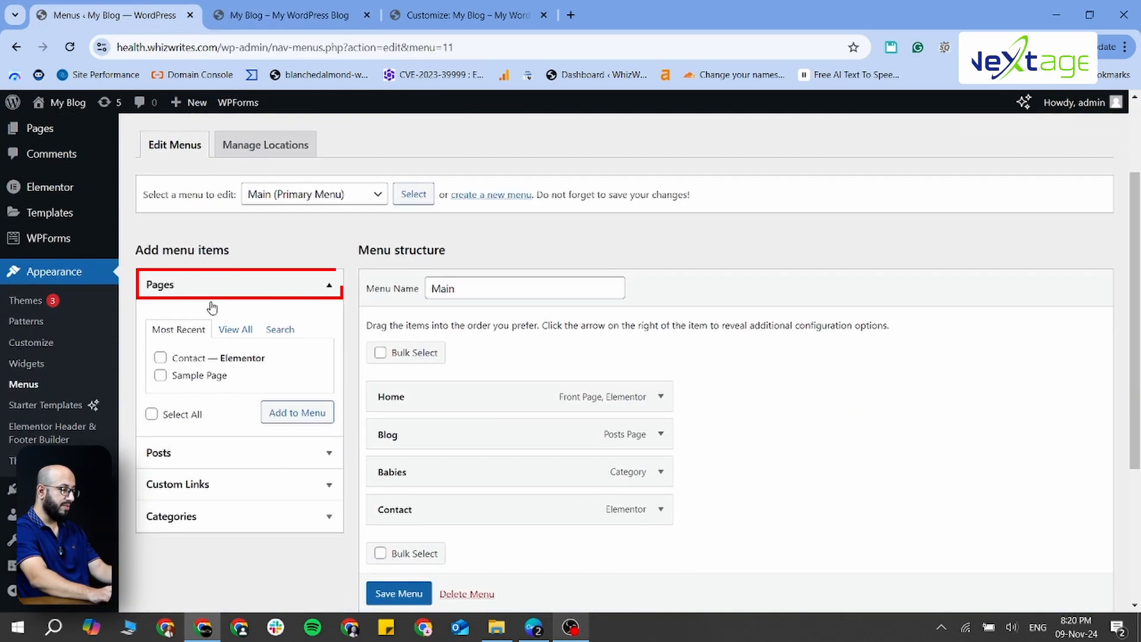
{"action": "left_click", "coordinate": [197, 295]}
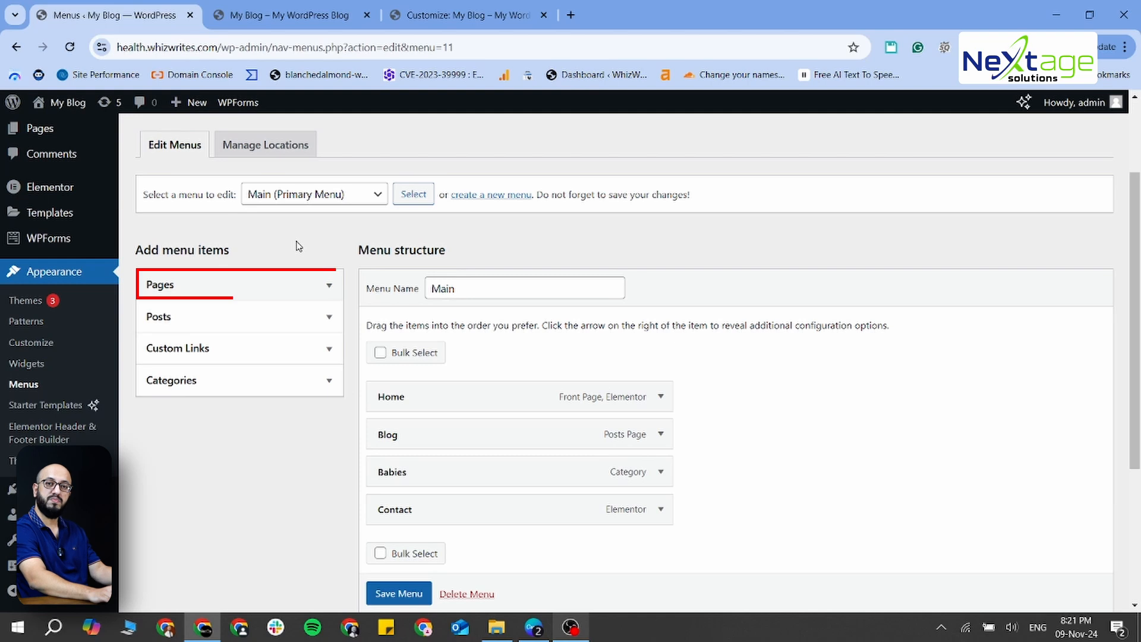
{"action": "left_click", "coordinate": [292, 289]}
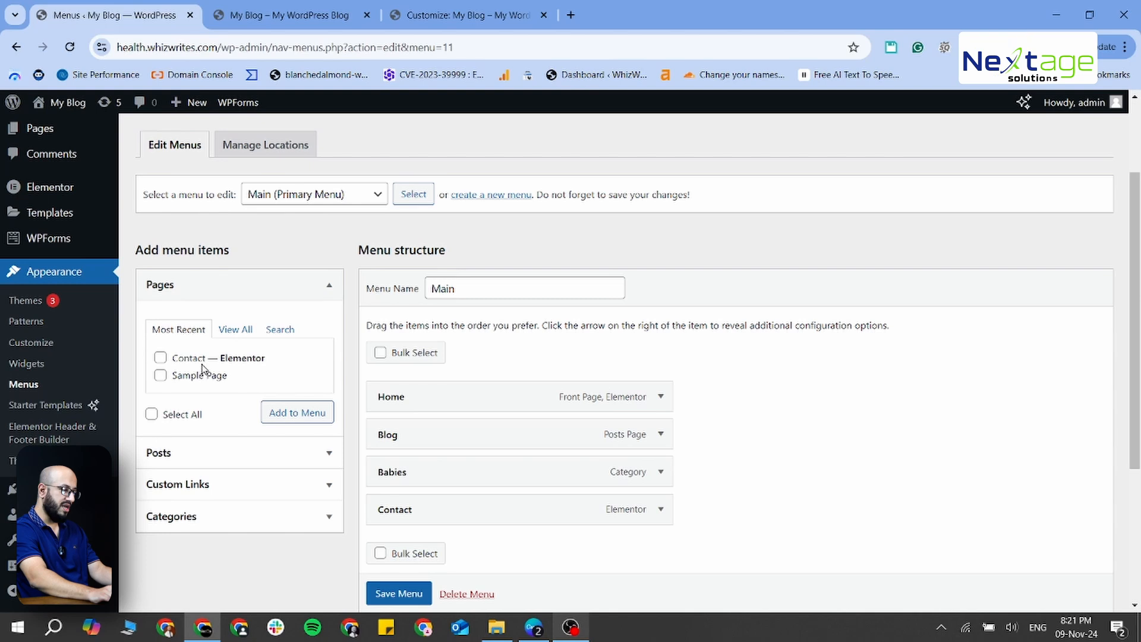
{"action": "left_click", "coordinate": [238, 330]}
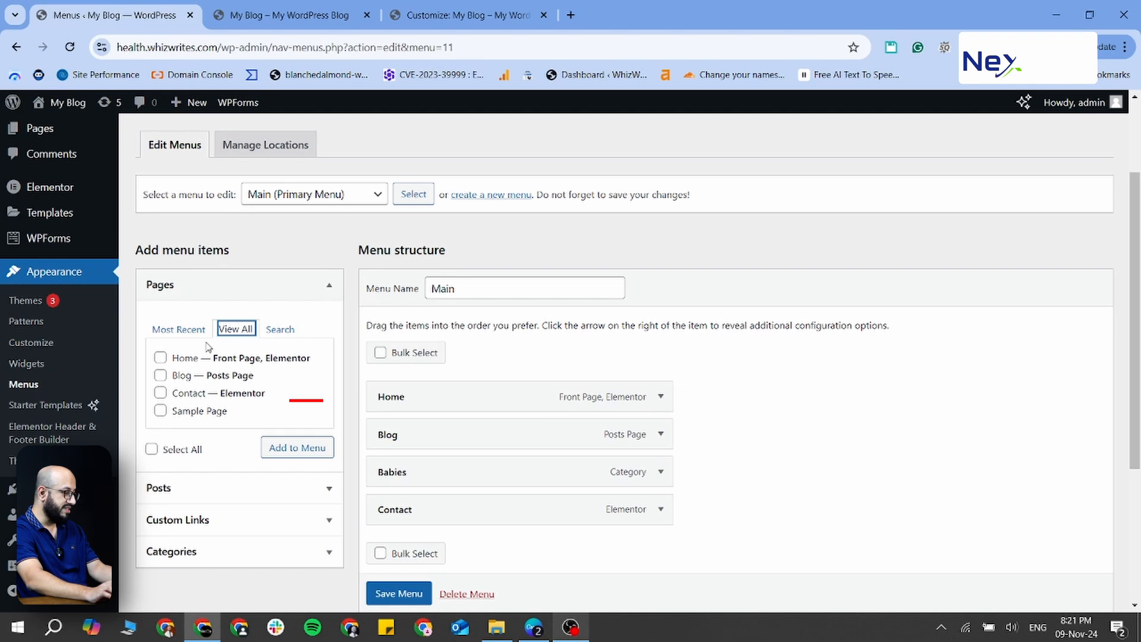
{"action": "left_click", "coordinate": [160, 411]}
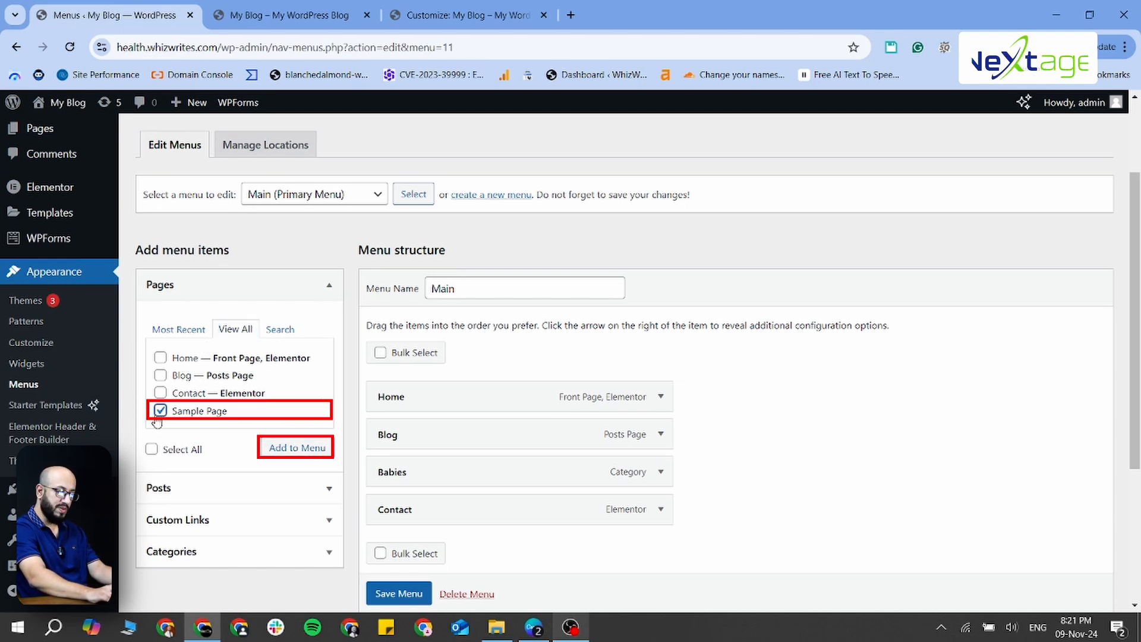
{"action": "left_click", "coordinate": [301, 450]}
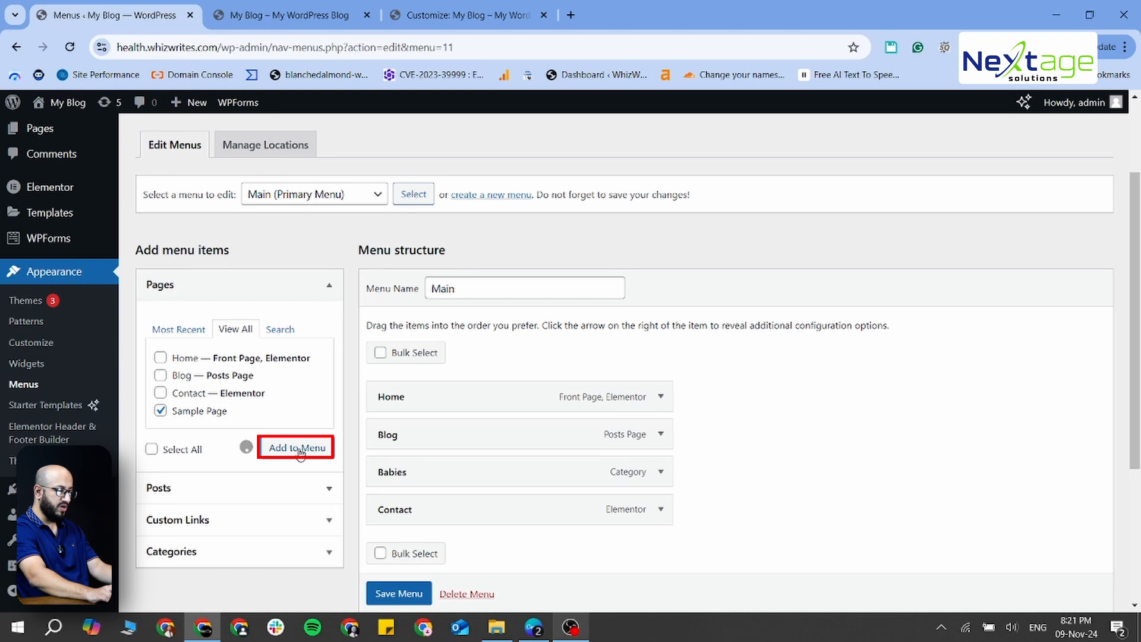
- Save the Main menu with Sample Page included and check the link in the live site's header
{"action": "scroll", "coordinate": [488, 434], "scroll_direction": "down", "scroll_amount": 2}
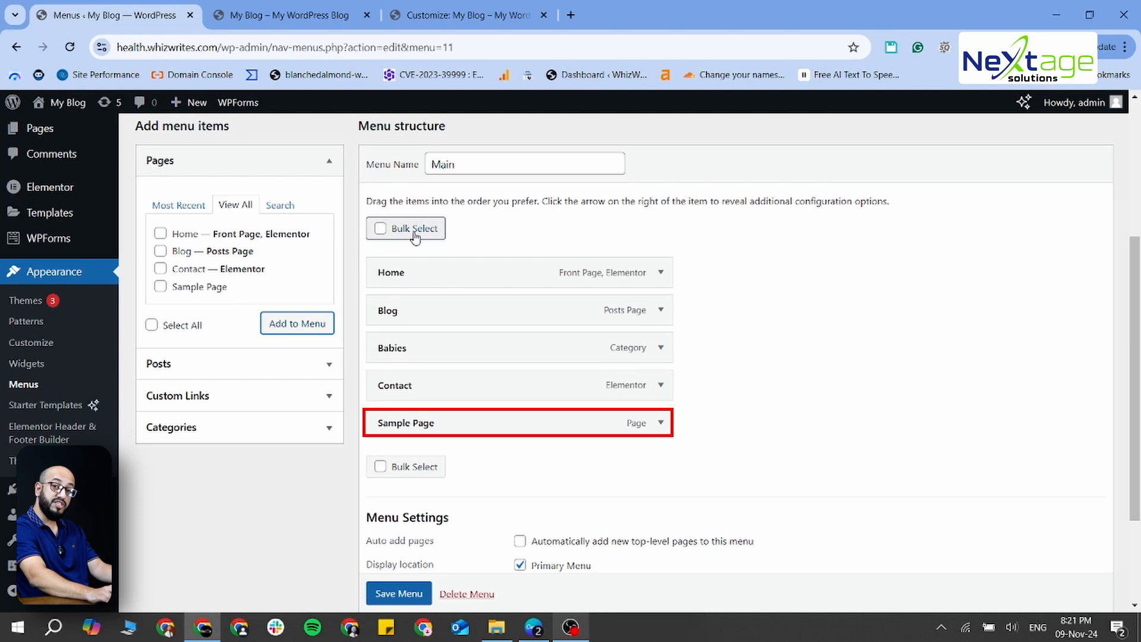
{"action": "left_click", "coordinate": [392, 594]}
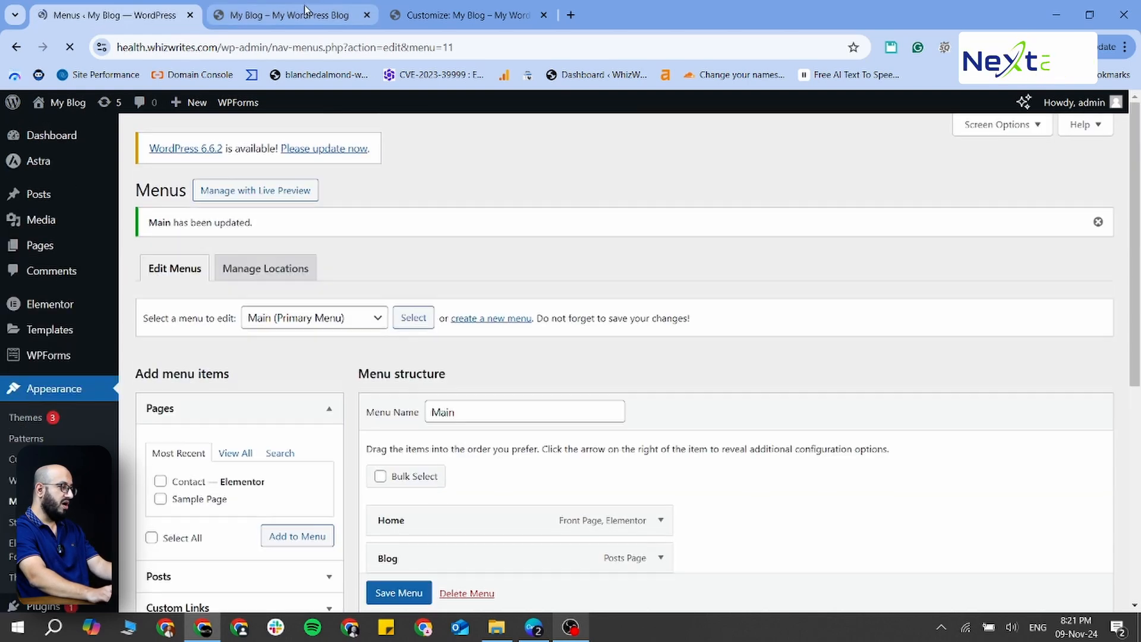
{"action": "left_click", "coordinate": [305, 15]}
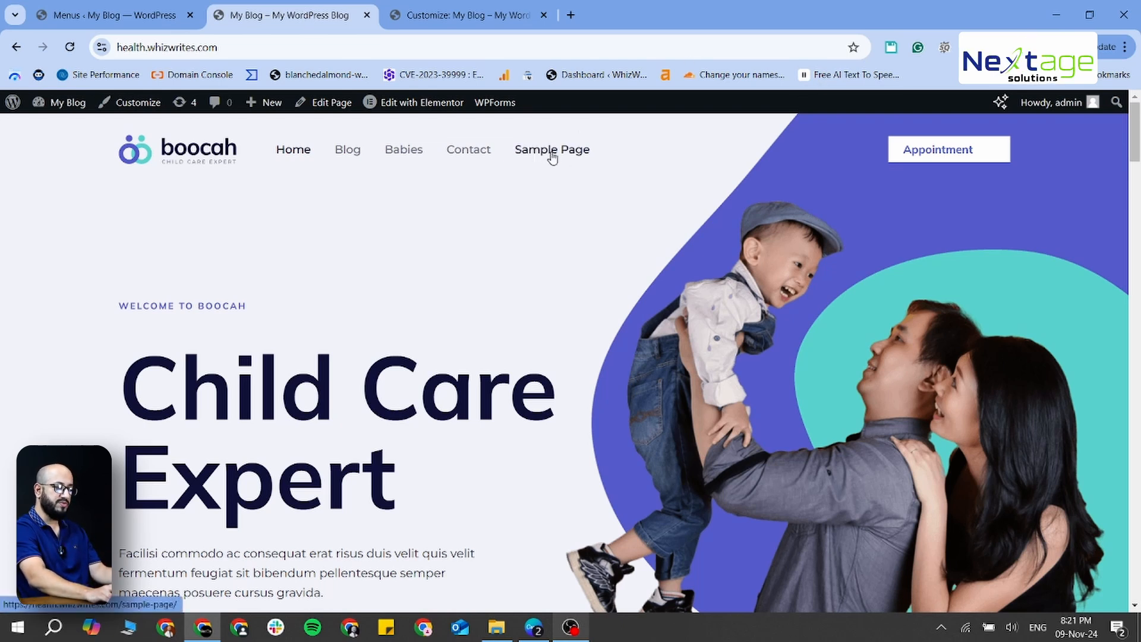
{"action": "left_click", "coordinate": [132, 20]}
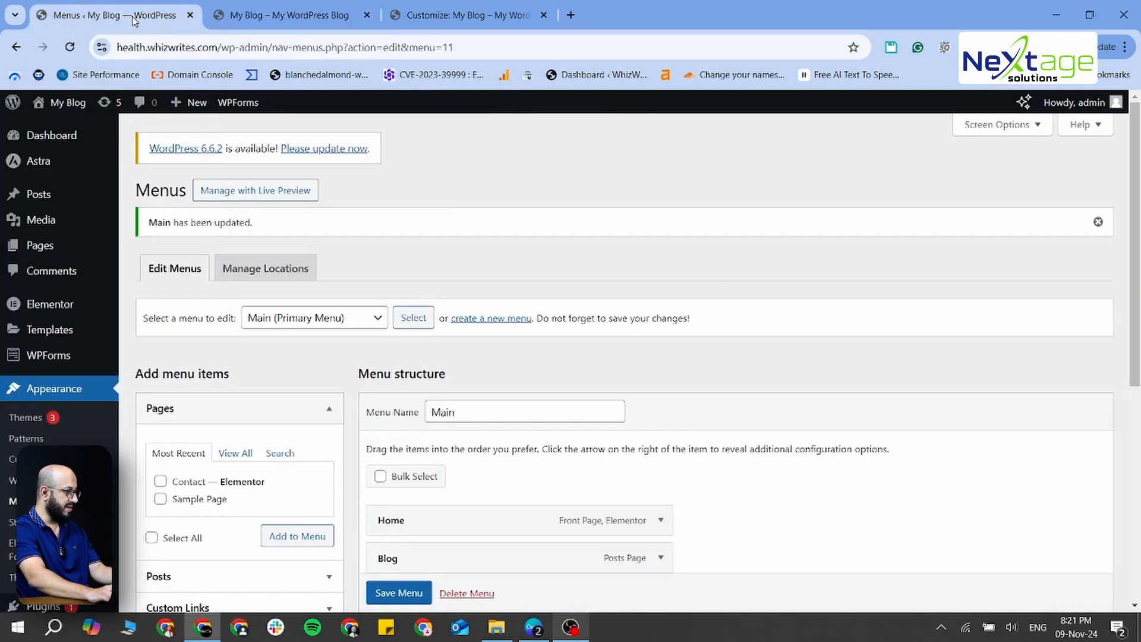
- Add all four recent posts, from "Taste-safe sensory nulla dignissim" to "Hello world!", to the Main menu
{"action": "scroll", "coordinate": [654, 428], "scroll_direction": "down", "scroll_amount": 4}
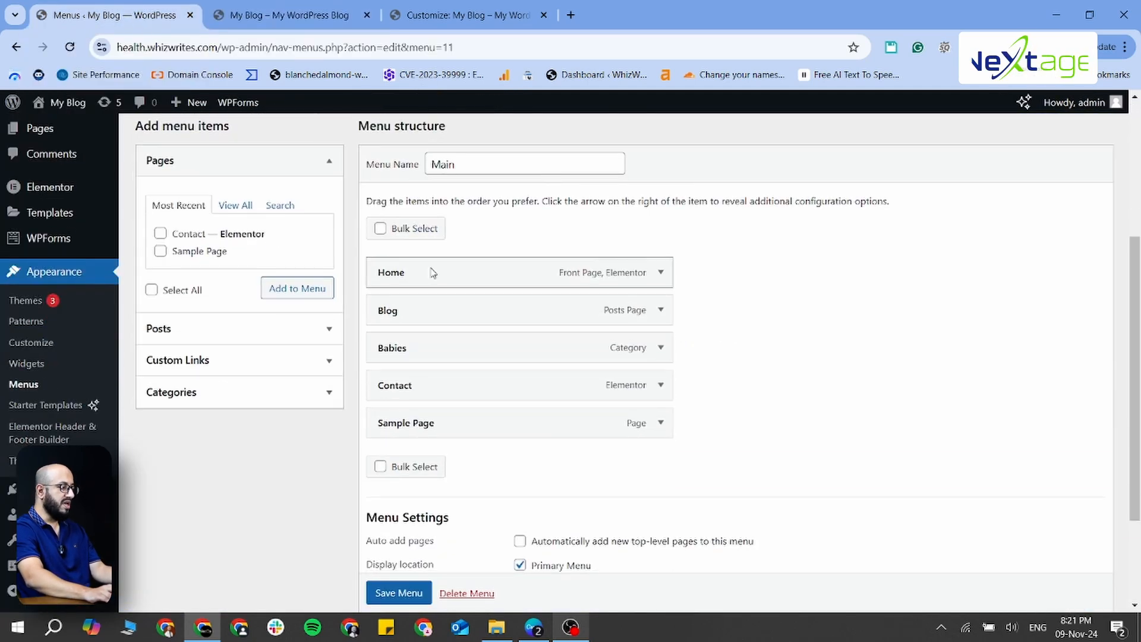
{"action": "left_click", "coordinate": [288, 164]}
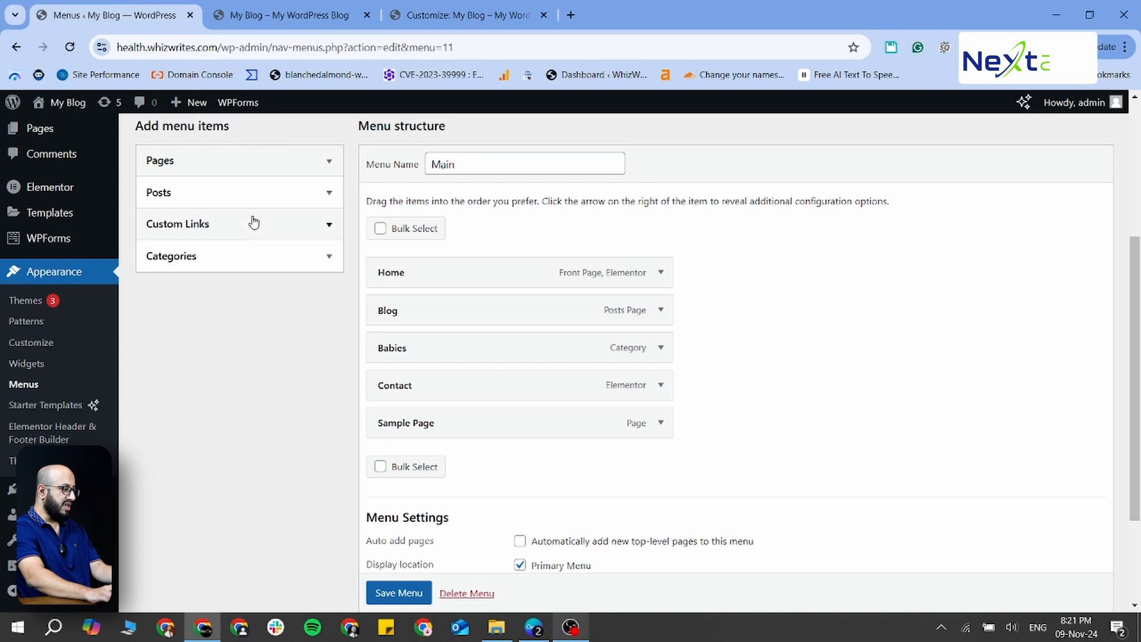
{"action": "left_click", "coordinate": [225, 196]}
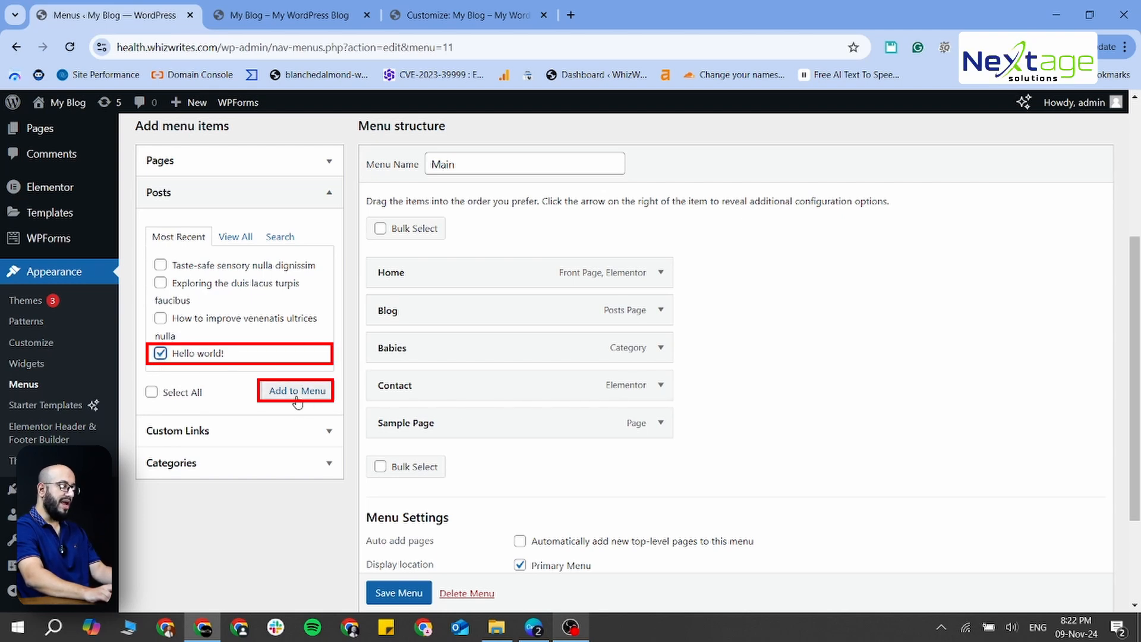
{"action": "left_click", "coordinate": [160, 318]}
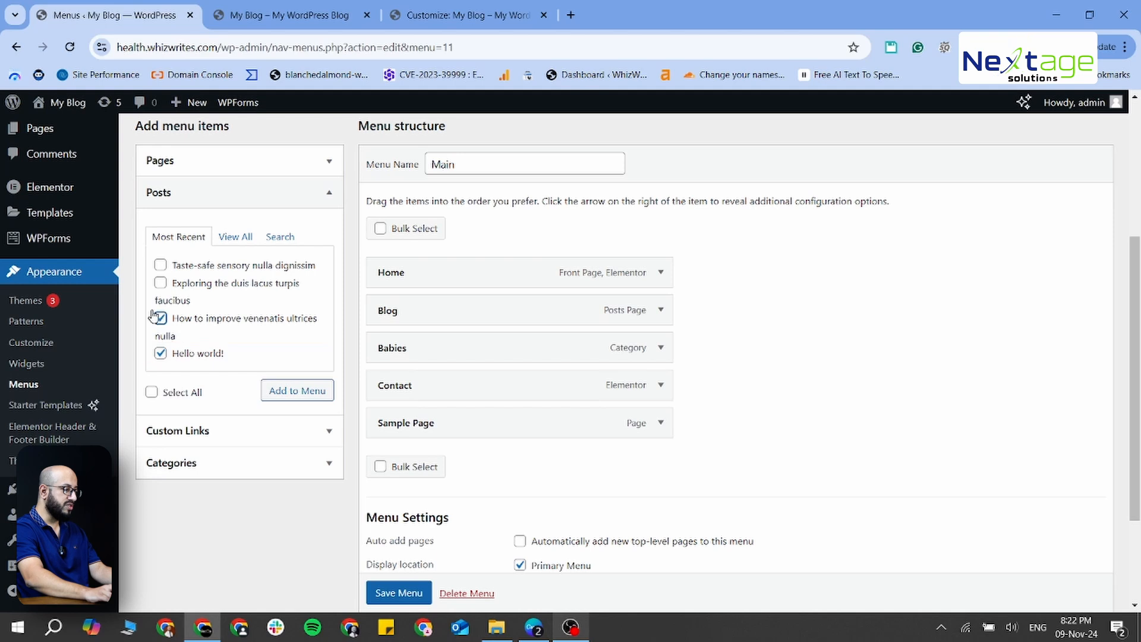
{"action": "left_click", "coordinate": [159, 283]}
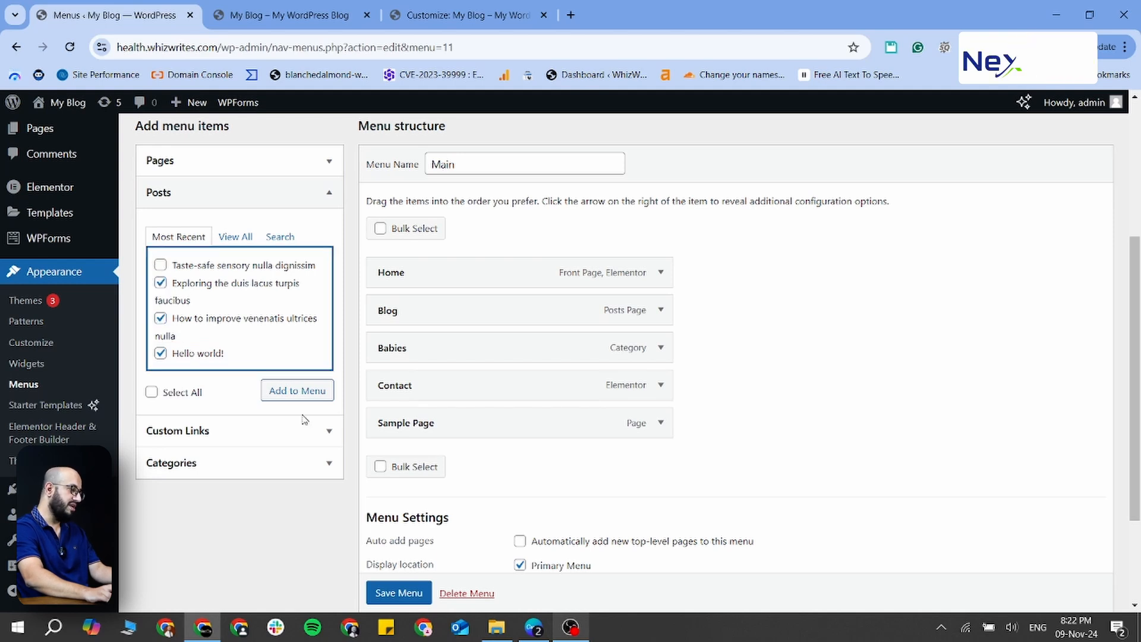
{"action": "left_click", "coordinate": [160, 266]}
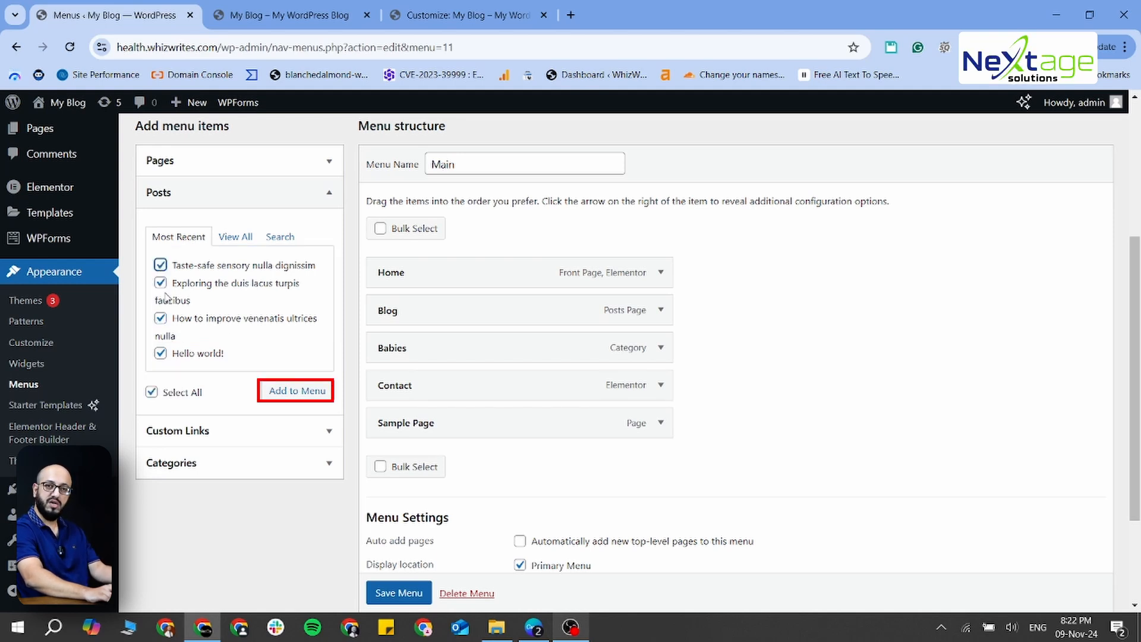
{"action": "left_click", "coordinate": [314, 394]}
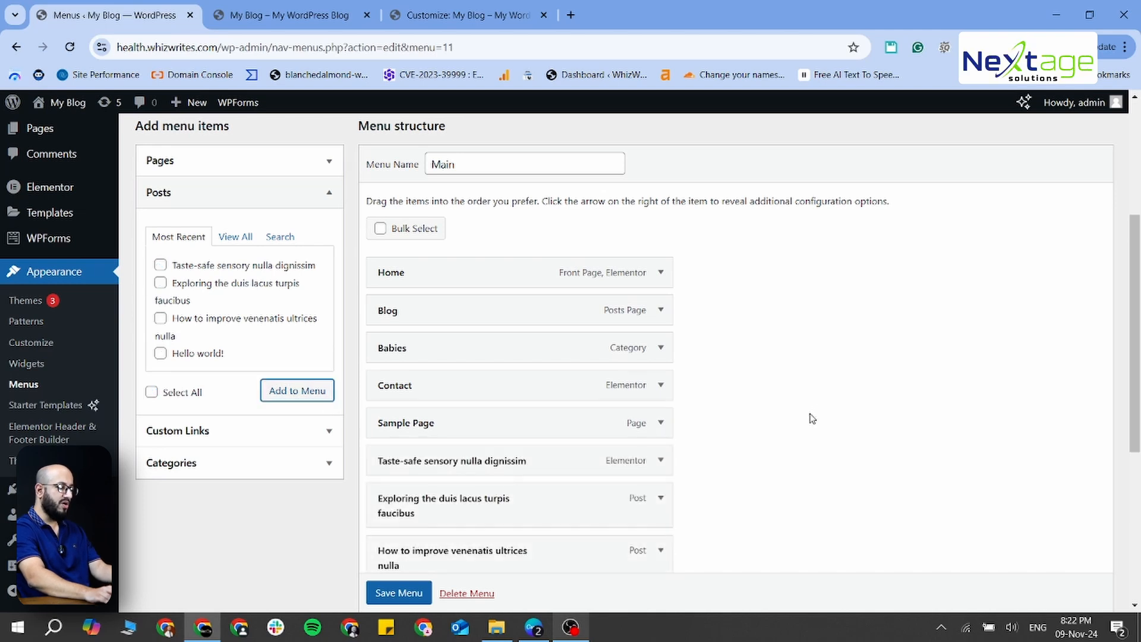
- Save the Main menu with the four added posts and check how they display in the live site's header
{"action": "scroll", "coordinate": [810, 415], "scroll_direction": "down", "scroll_amount": 4}
{"action": "scroll", "coordinate": [402, 580], "scroll_direction": "down", "scroll_amount": 1}
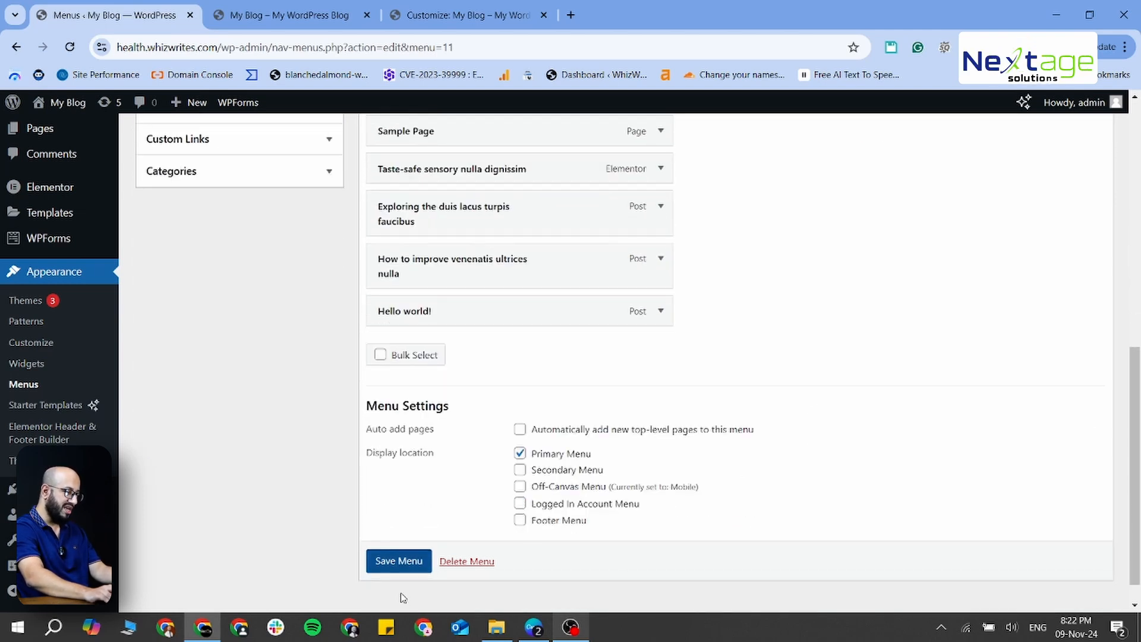
{"action": "left_click", "coordinate": [402, 561]}
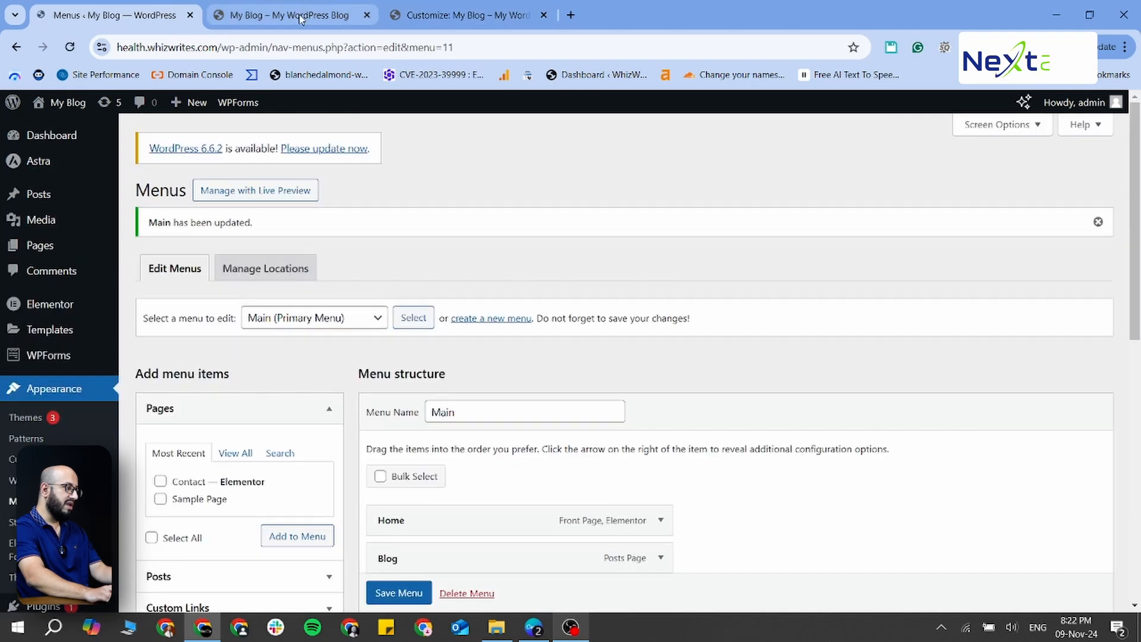
{"action": "left_click", "coordinate": [301, 16]}
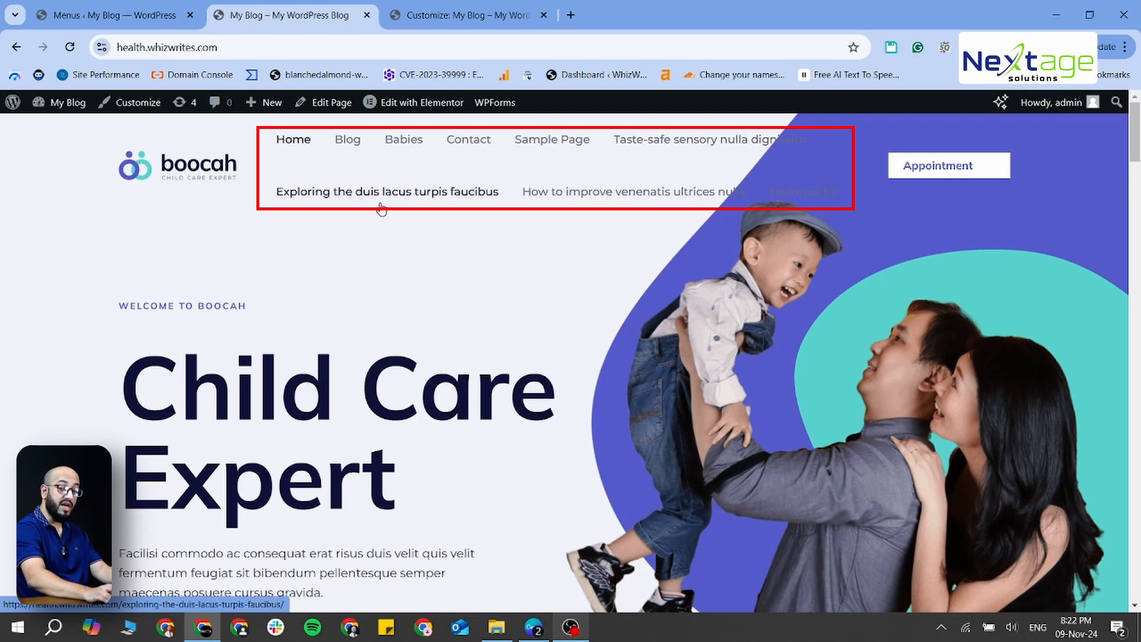
{"action": "key", "text": "ctrl+shift+Tab"}
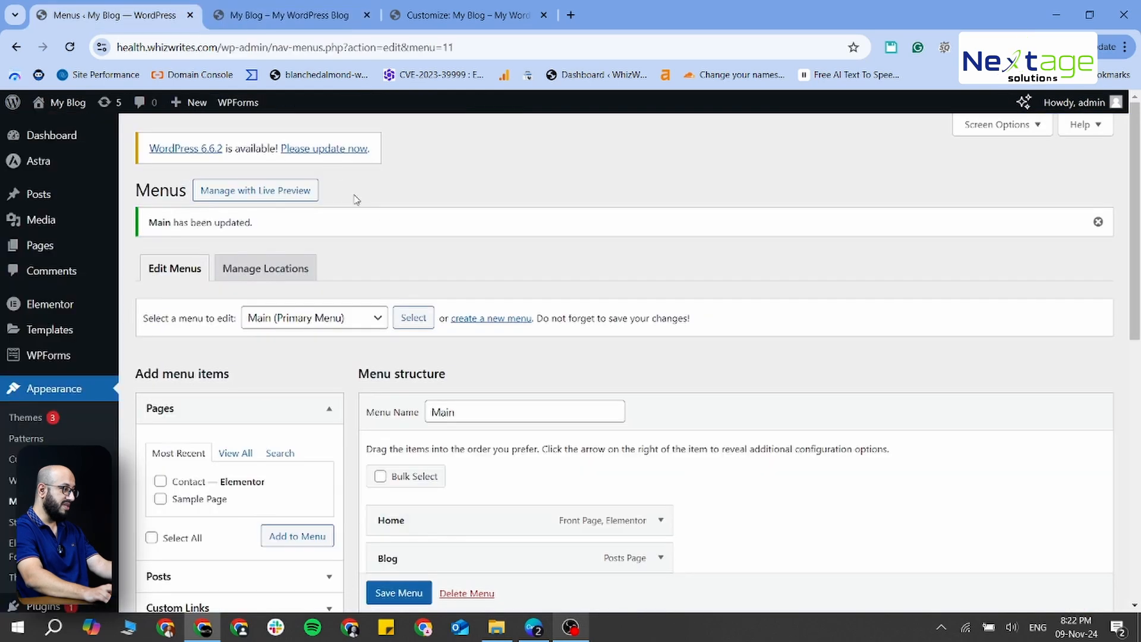
- Move the four post items directly below Blog and above Babies in the Main menu, keeping their order
{"action": "scroll", "coordinate": [487, 250], "scroll_direction": "down", "scroll_amount": 4}
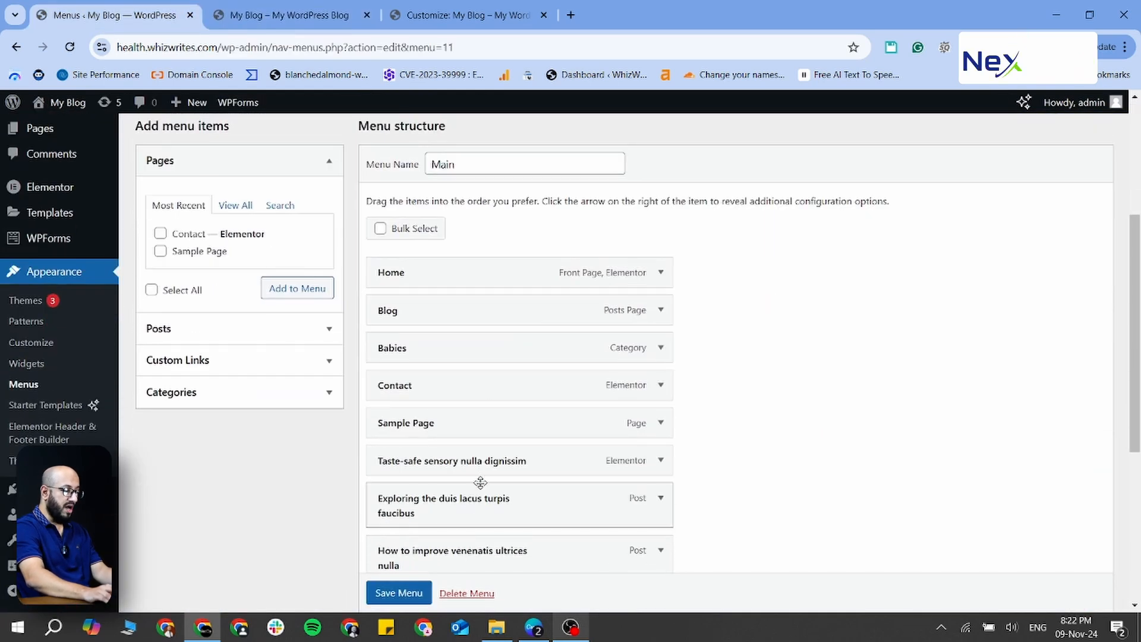
{"action": "scroll", "coordinate": [467, 397], "scroll_direction": "down", "scroll_amount": 1}
{"action": "scroll", "coordinate": [488, 413], "scroll_direction": "up", "scroll_amount": 2}
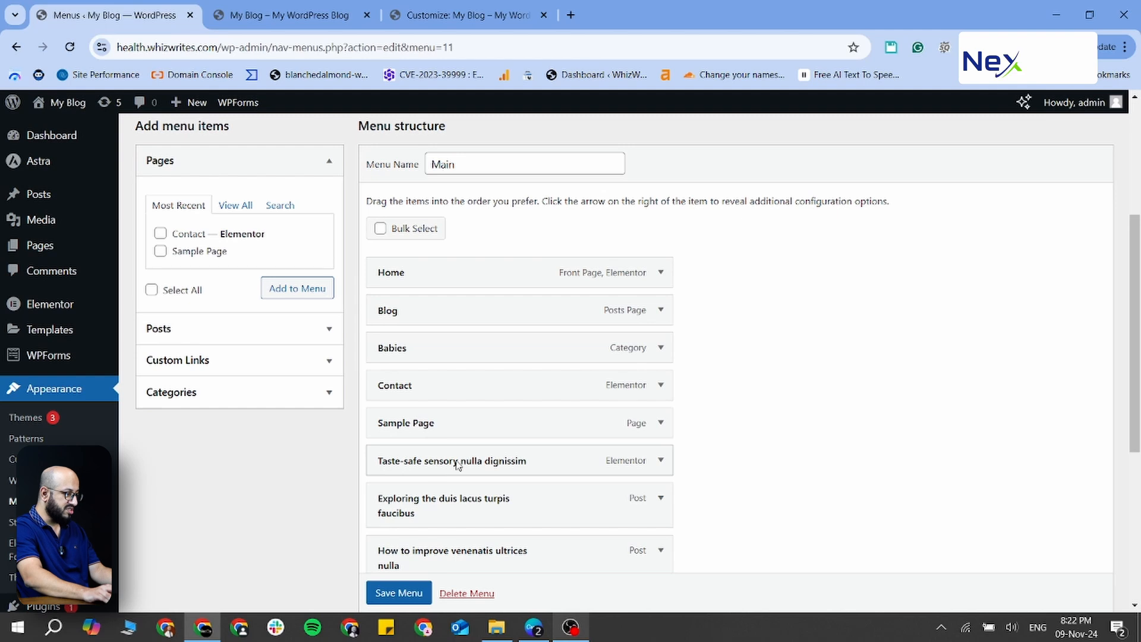
{"action": "left_click_drag", "start_coordinate": [459, 466], "coordinate": [463, 348]}
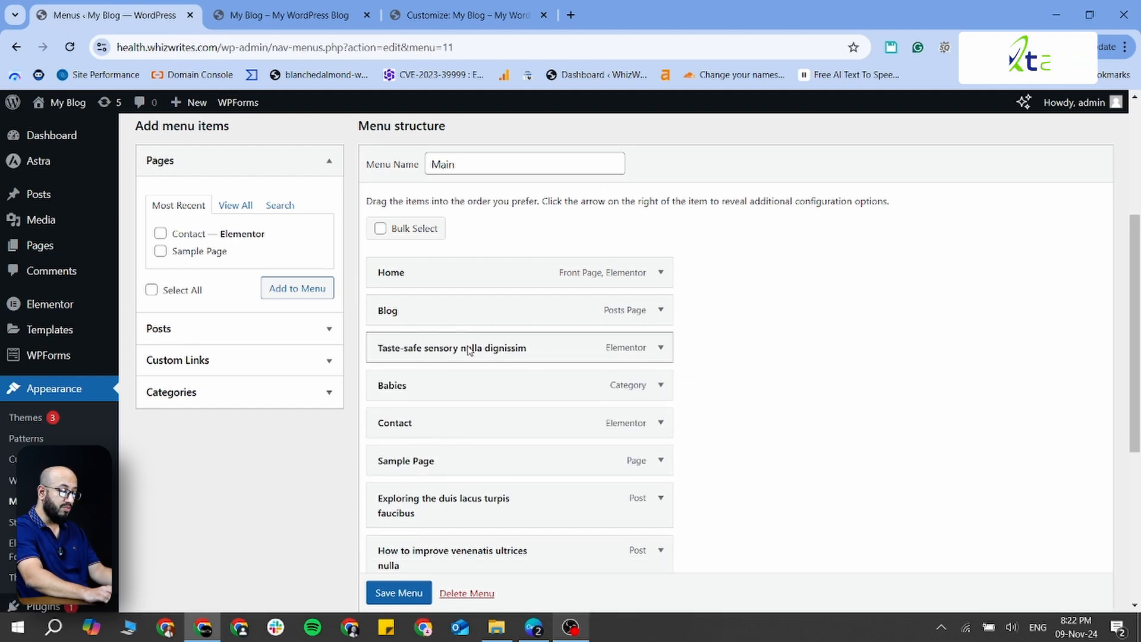
{"action": "left_click_drag", "start_coordinate": [448, 511], "coordinate": [449, 398]}
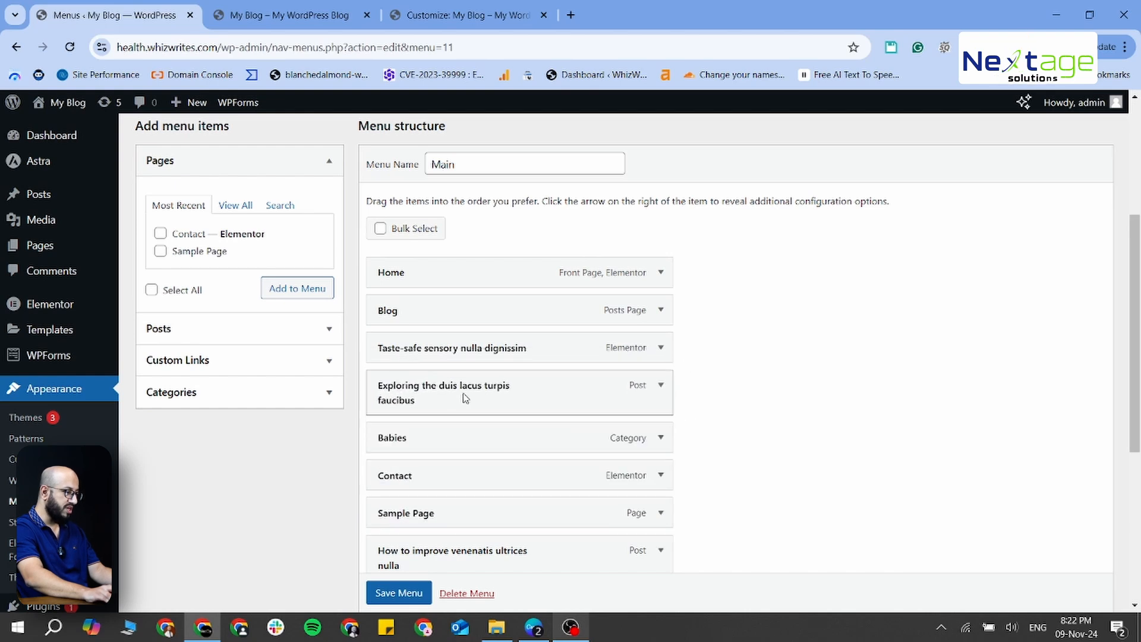
{"action": "scroll", "coordinate": [462, 395], "scroll_direction": "down", "scroll_amount": 2}
{"action": "left_click_drag", "start_coordinate": [422, 436], "coordinate": [415, 324]}
{"action": "left_click_drag", "start_coordinate": [426, 490], "coordinate": [423, 374]}
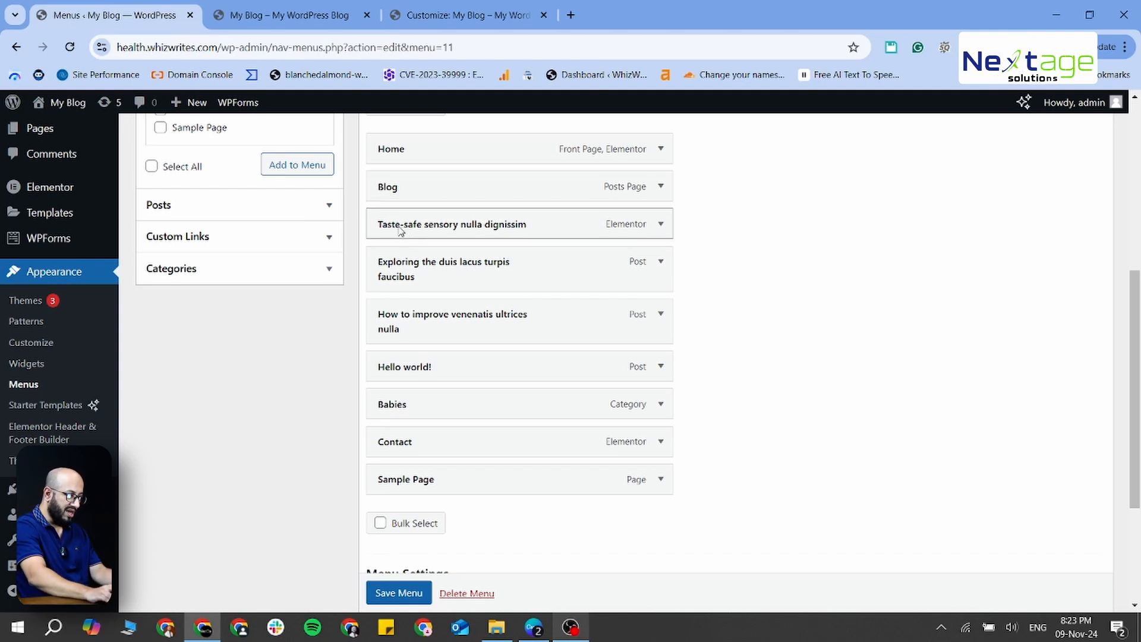
- Nest the four post items, from "Taste-safe sensory nulla dignissim" to "Hello world!", as sub items under Blog in the Main menu
{"action": "left_click_drag", "start_coordinate": [380, 228], "coordinate": [433, 227]}
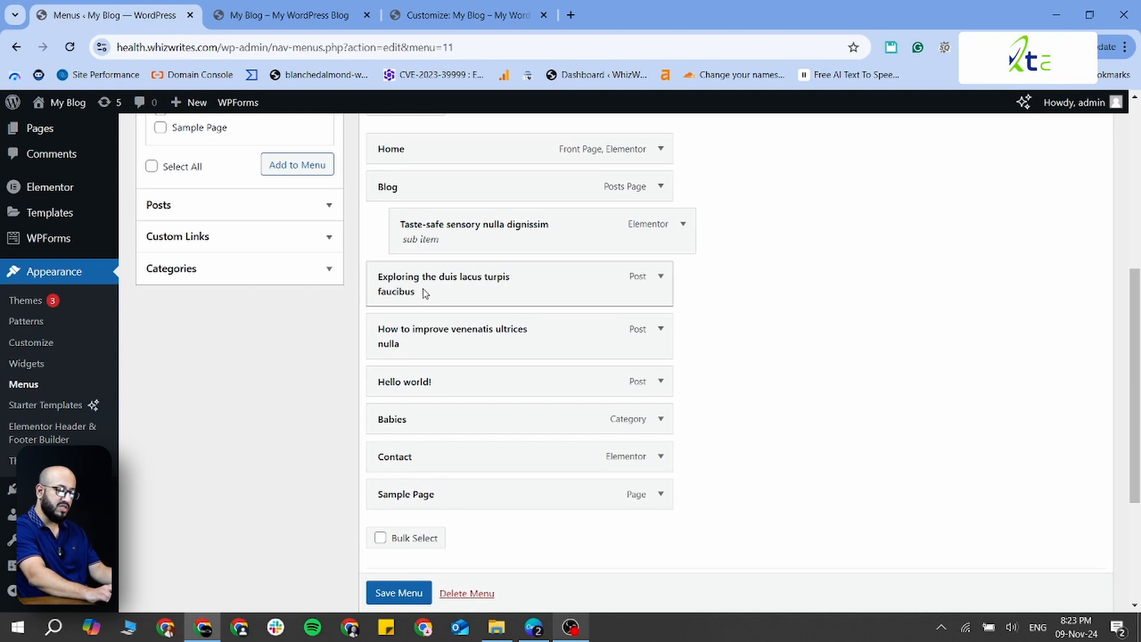
{"action": "left_click_drag", "start_coordinate": [408, 290], "coordinate": [431, 290]}
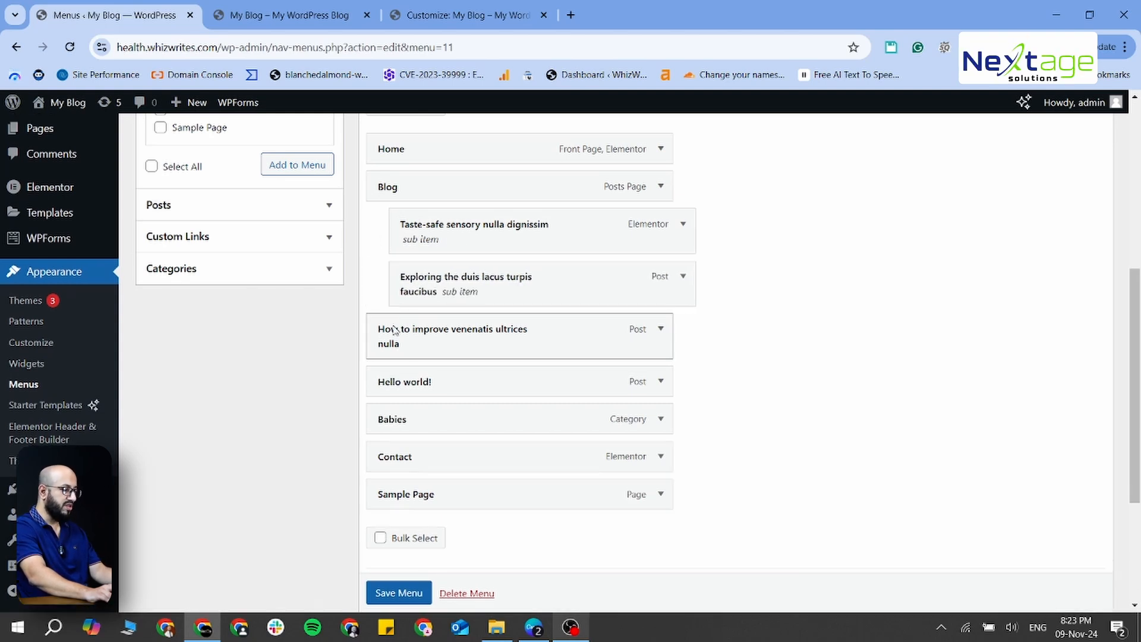
{"action": "left_click_drag", "start_coordinate": [394, 339], "coordinate": [413, 393]}
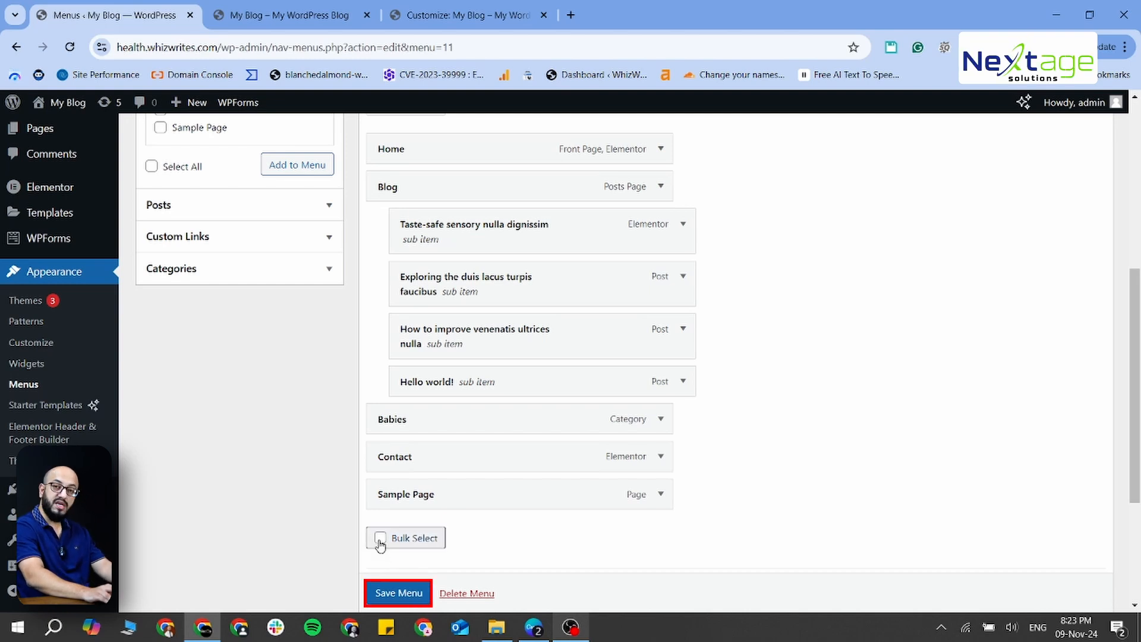
- Save the Main menu with the nested posts and check the Blog dropdown in the live site's header
{"action": "left_click", "coordinate": [403, 596]}
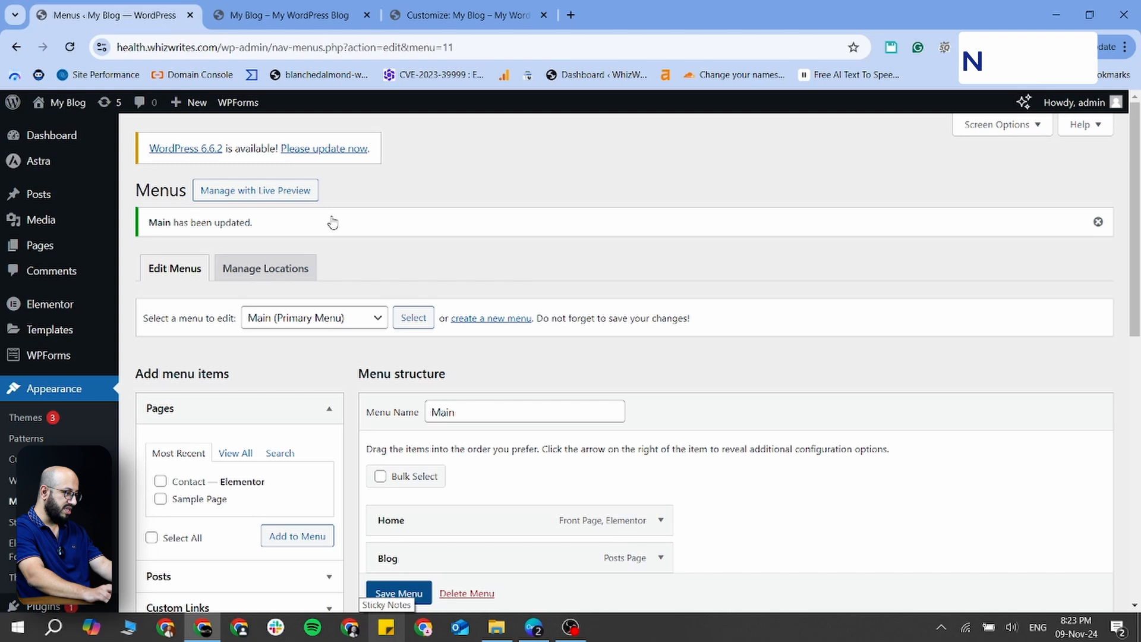
{"action": "left_click", "coordinate": [291, 15]}
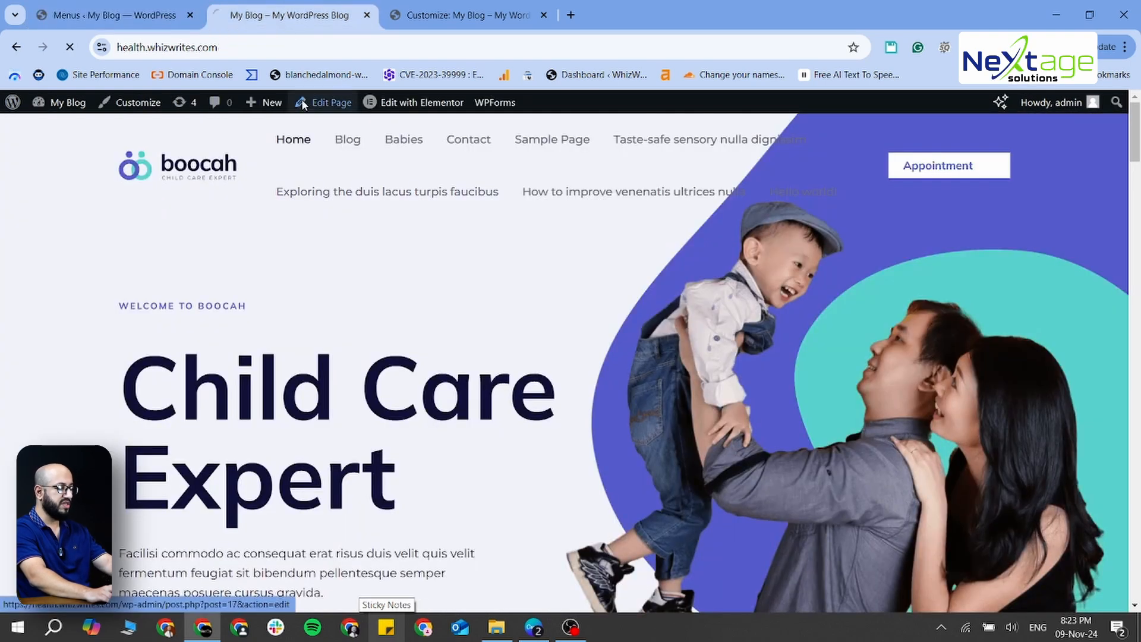
{"action": "left_click", "coordinate": [790, 141]}
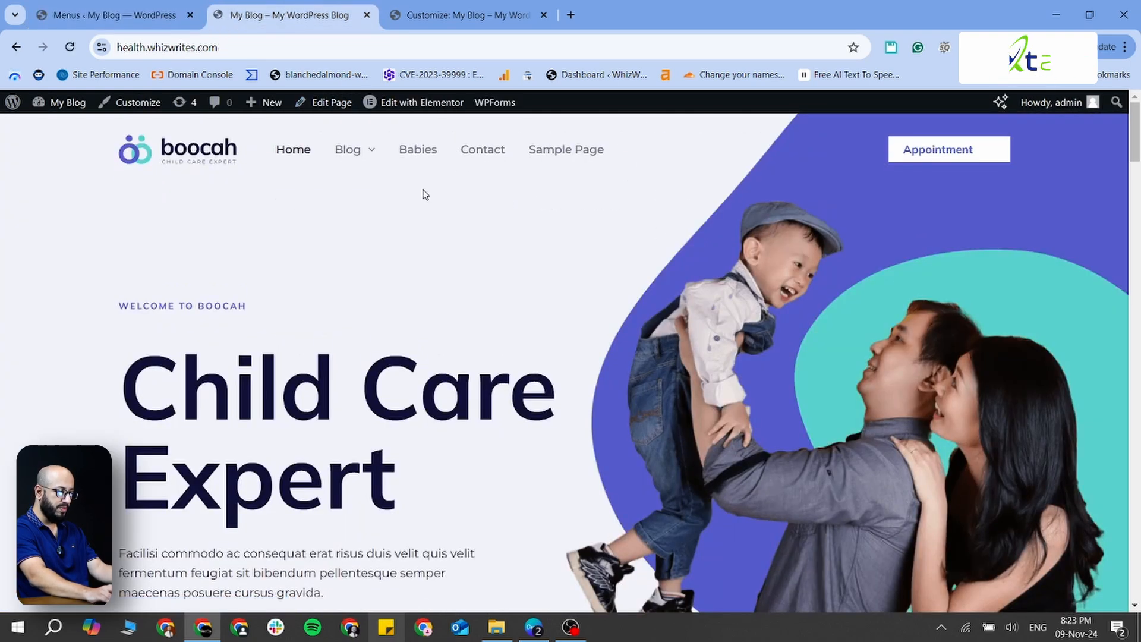
{"action": "mouse_move", "coordinate": [368, 150]}
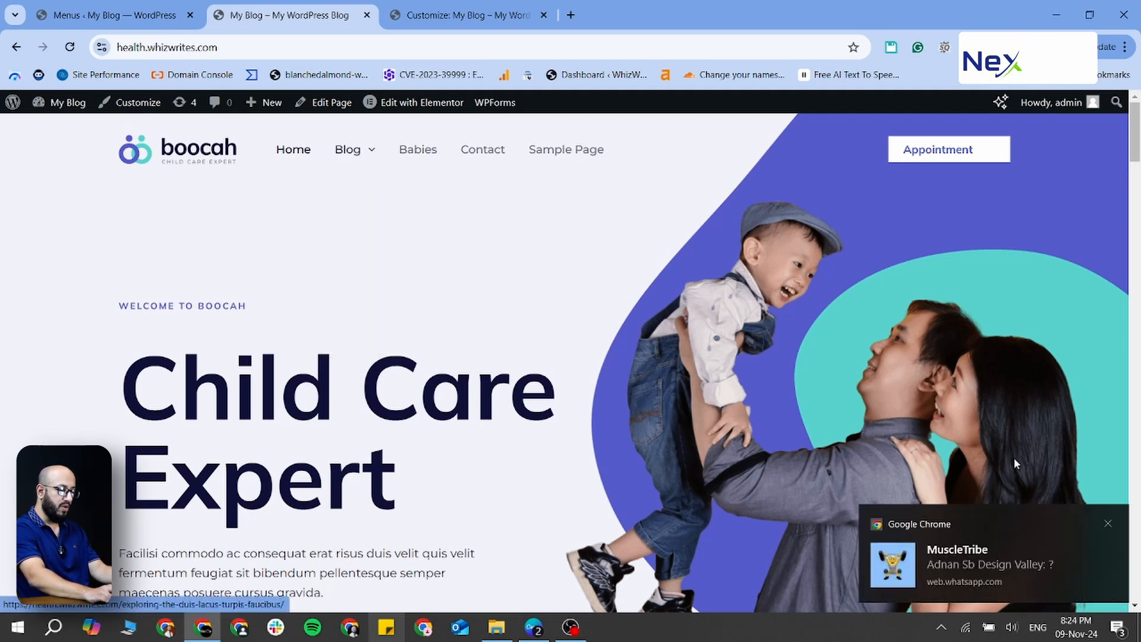
{"action": "left_click", "coordinate": [1108, 524]}
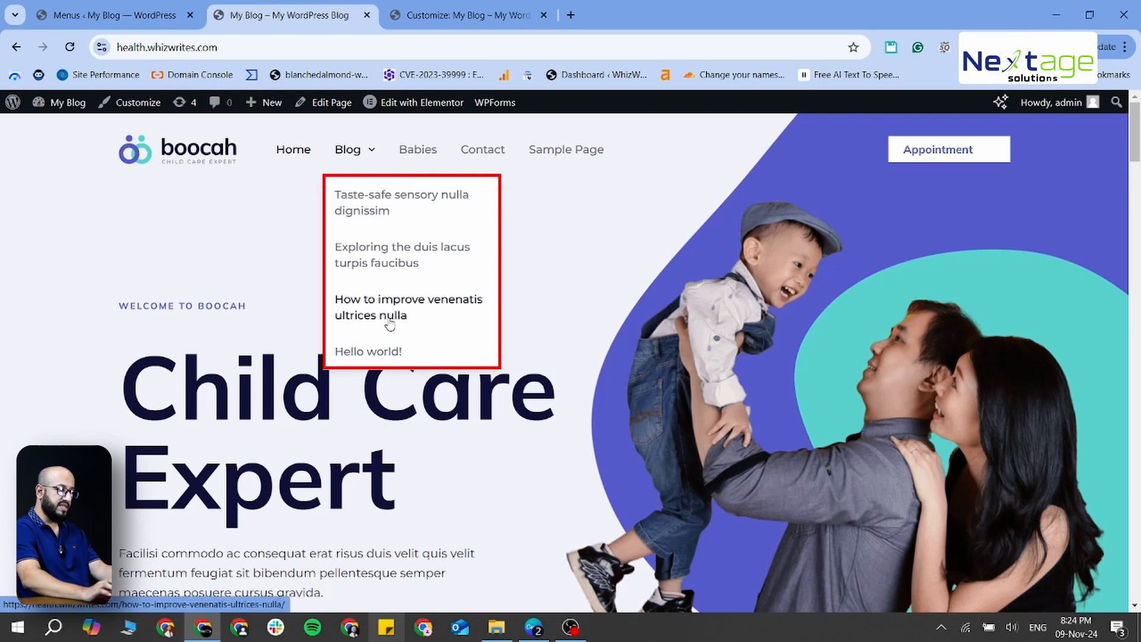
- Start a custom link for the Main menu with the link text "Our Partner"
{"action": "left_click", "coordinate": [113, 17]}
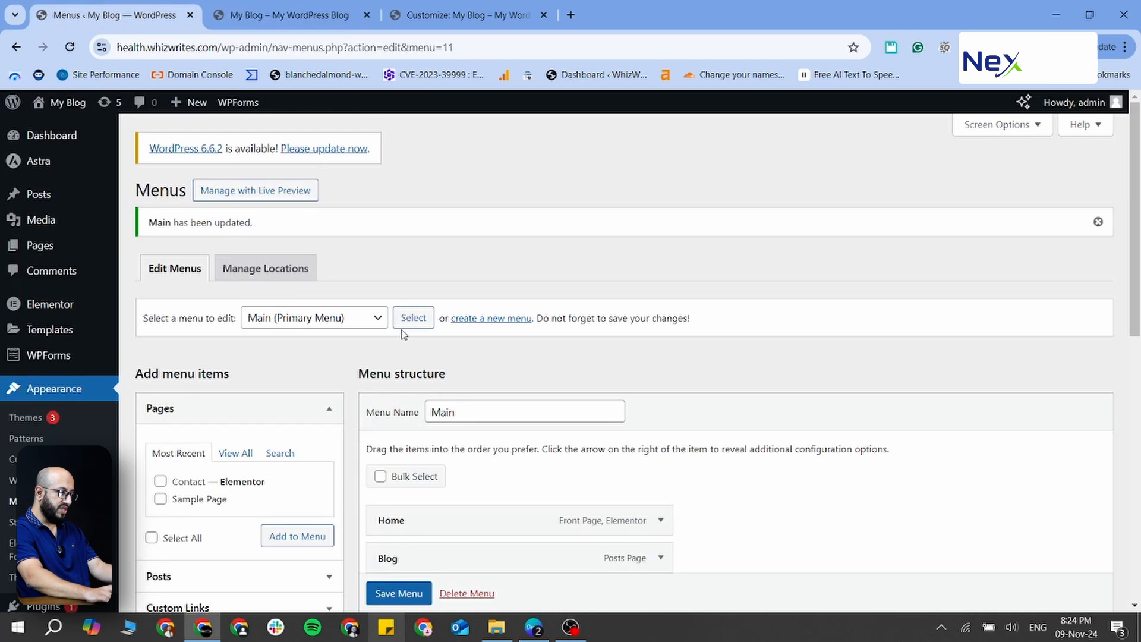
{"action": "scroll", "coordinate": [416, 357], "scroll_direction": "down", "scroll_amount": 2}
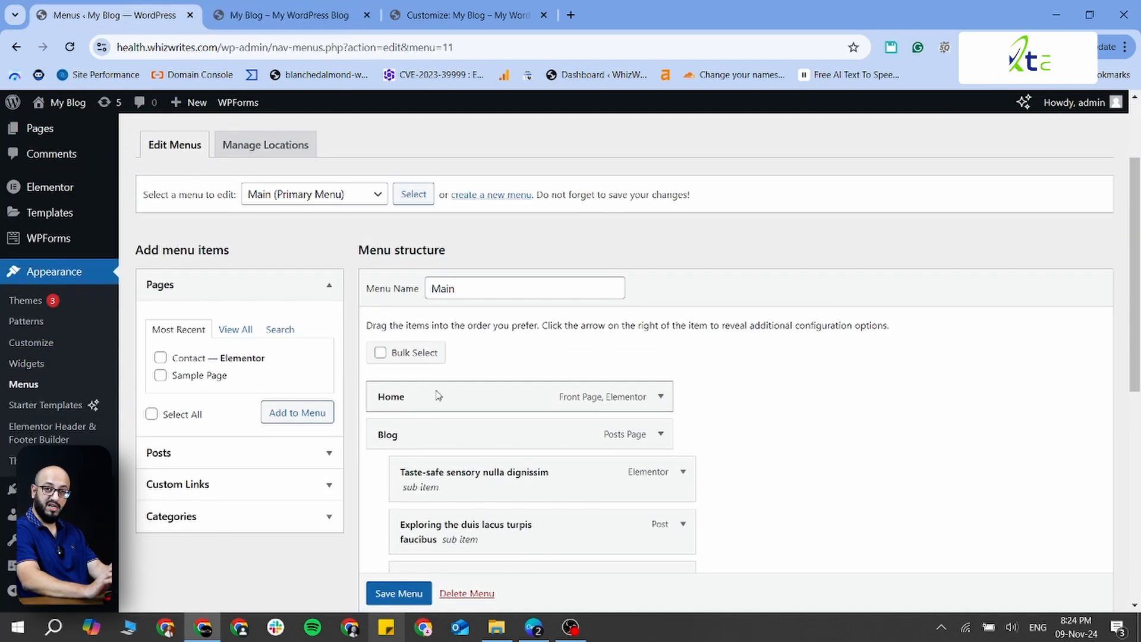
{"action": "left_click", "coordinate": [276, 292]}
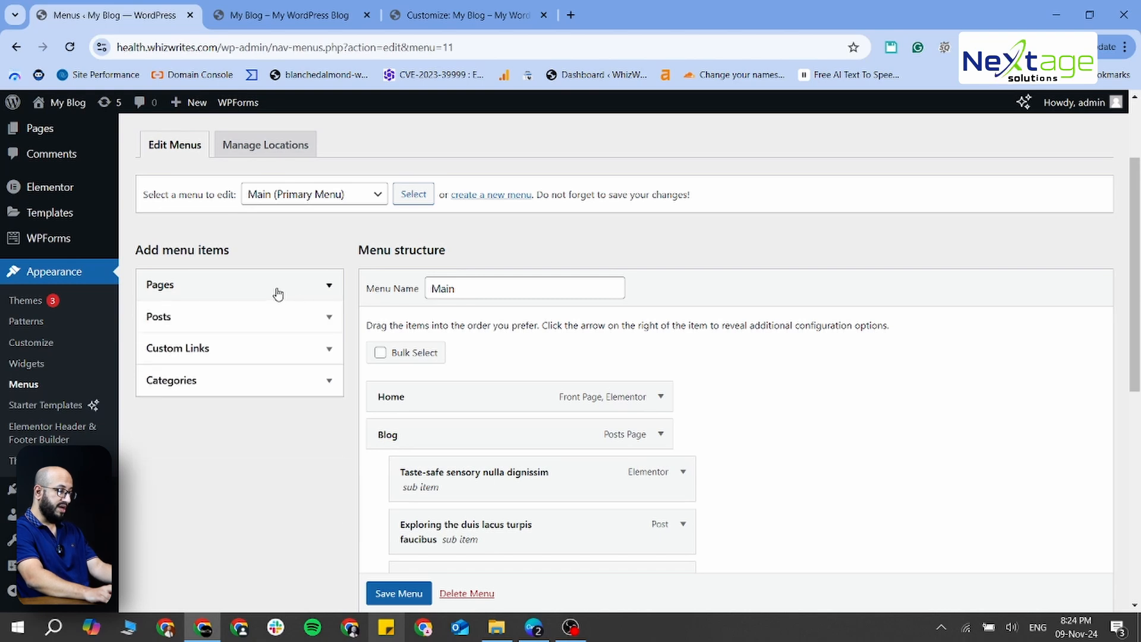
{"action": "left_click", "coordinate": [224, 357]}
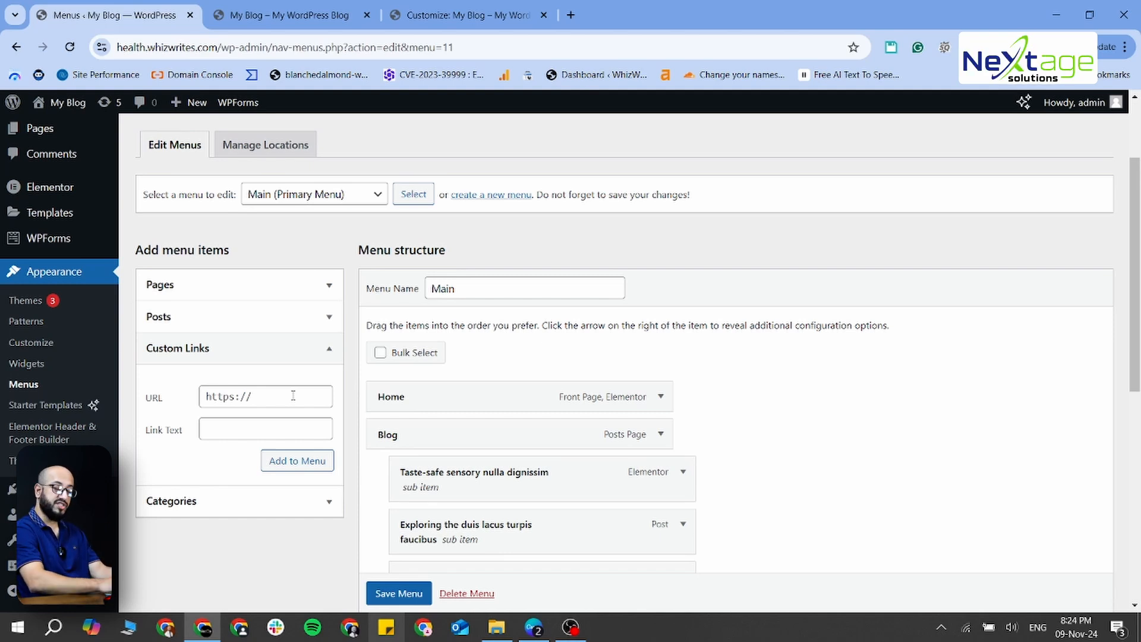
{"action": "left_click", "coordinate": [248, 431]}
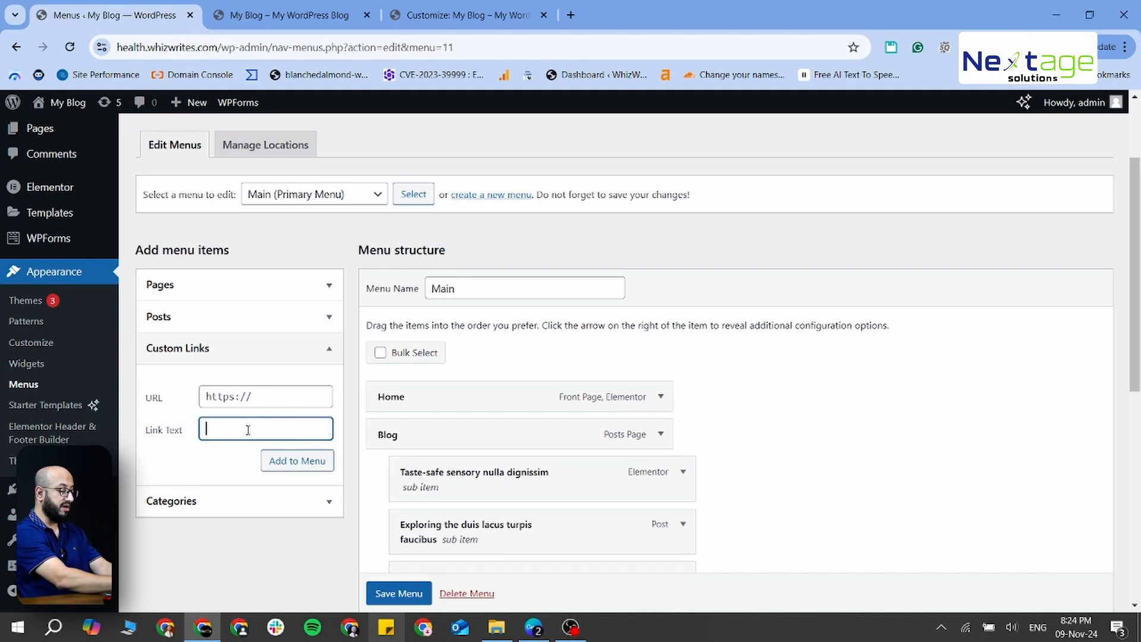
{"action": "type", "text": "Our Part"}
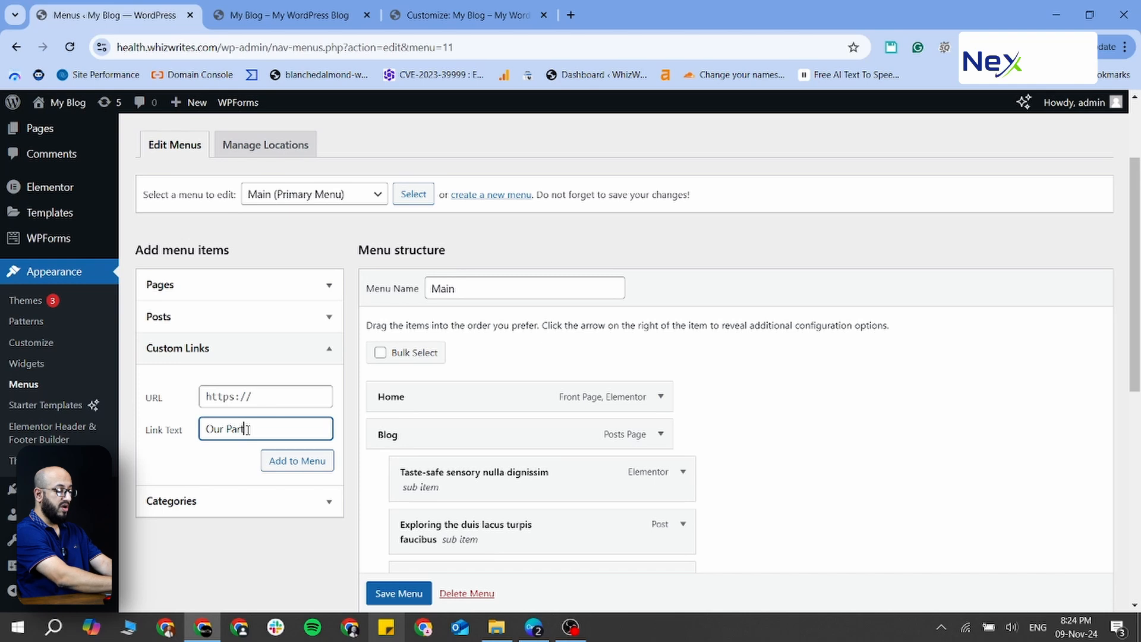
{"action": "type", "text": "ner"}
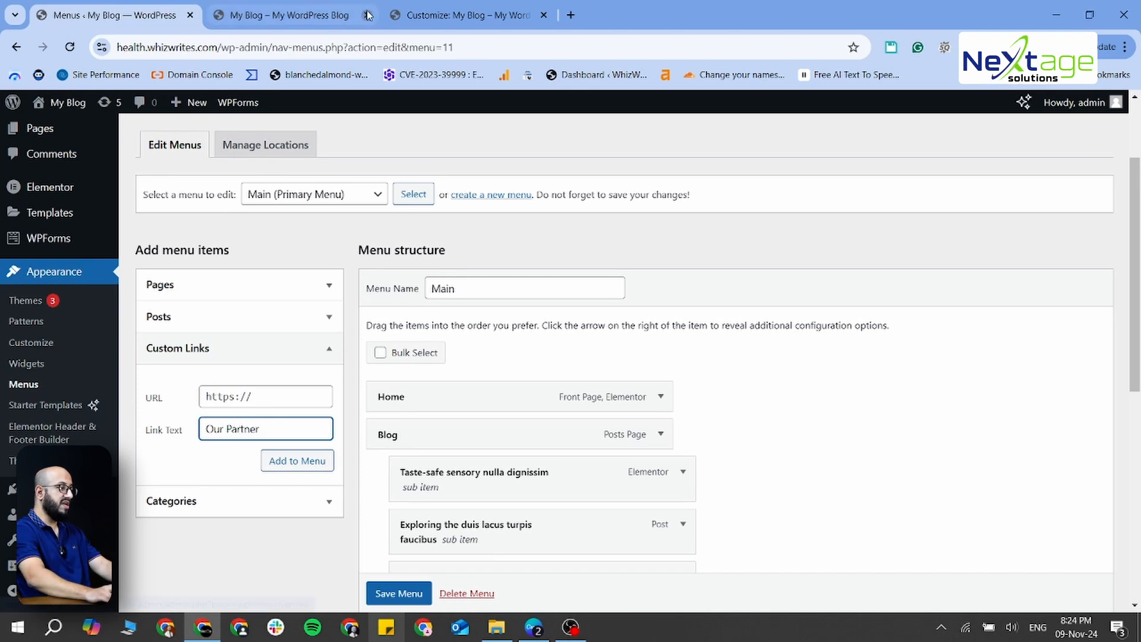
- Copy the designsvalley.com address from its website, set it as the custom link's URL, and add the link to the Main menu
{"action": "left_click", "coordinate": [570, 15]}
{"action": "type", "text": "d"}
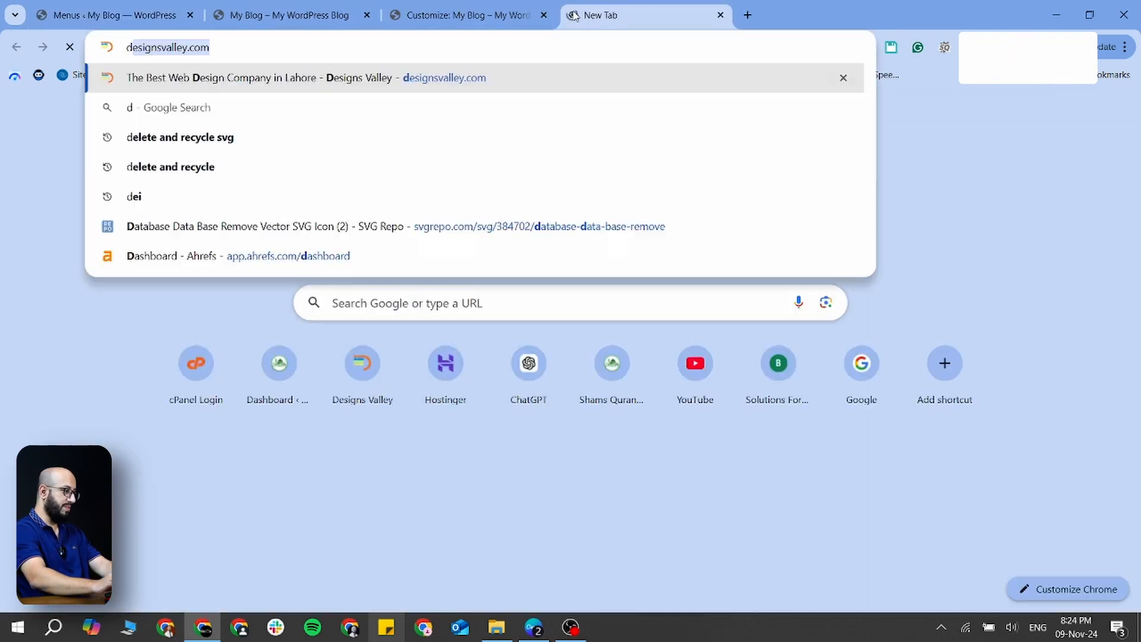
{"action": "key", "text": "Return"}
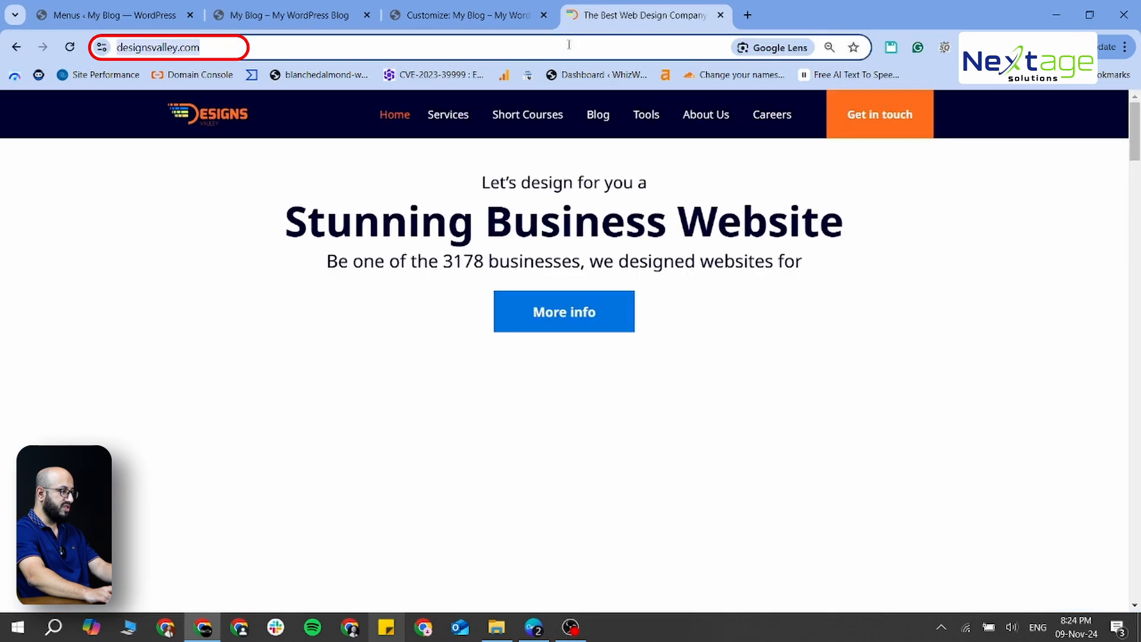
{"action": "left_click", "coordinate": [56, 16]}
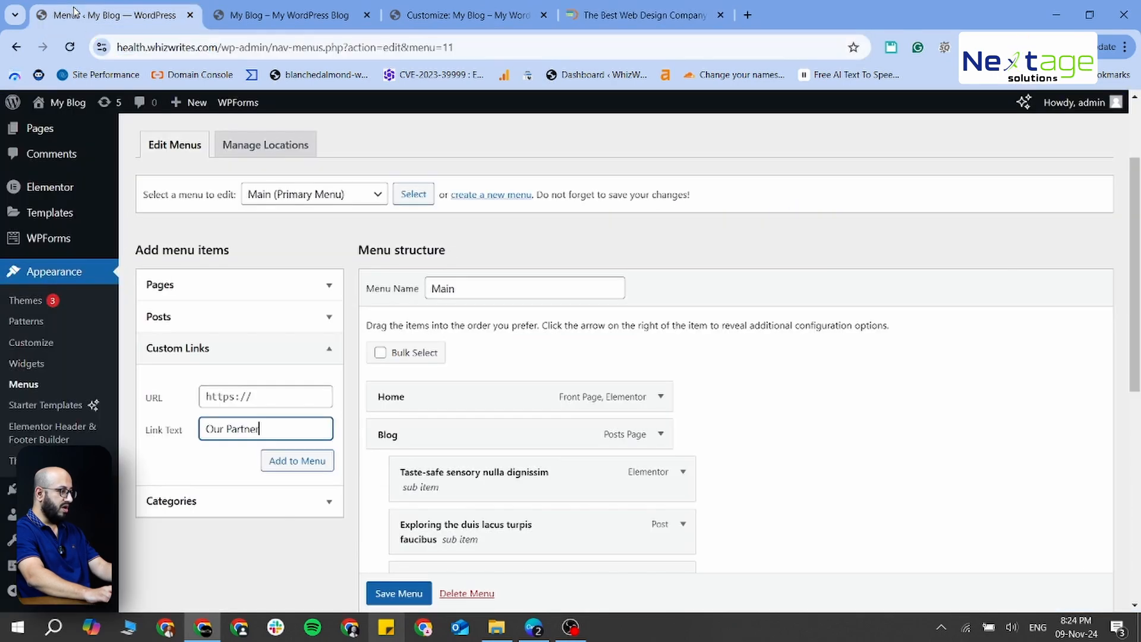
{"action": "left_click", "coordinate": [244, 396]}
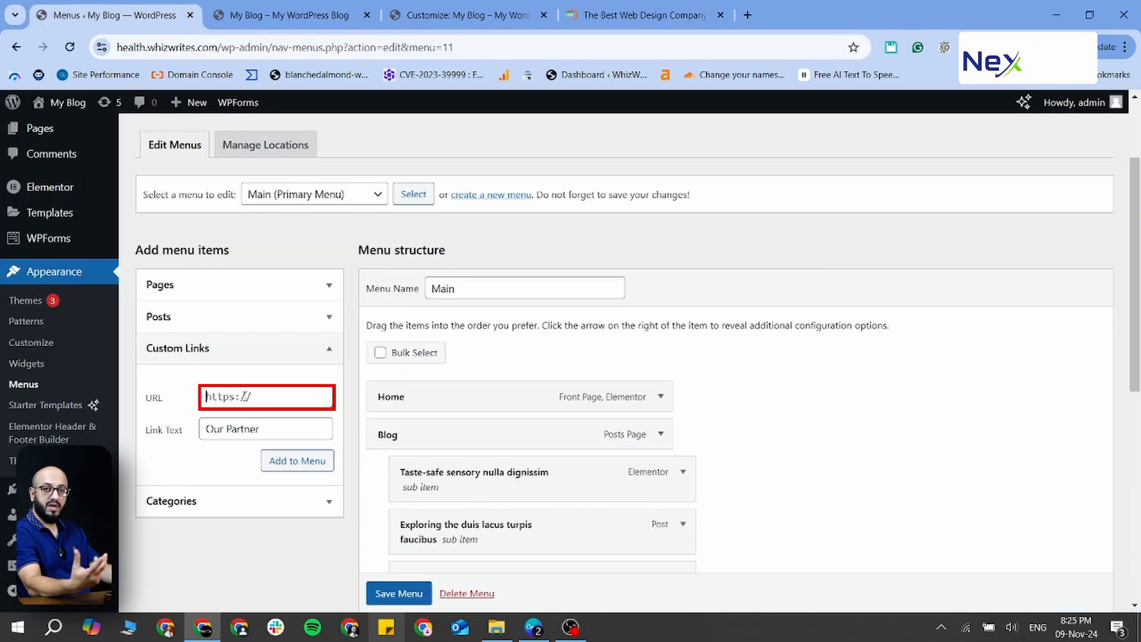
{"action": "key", "text": "ctrl+v"}
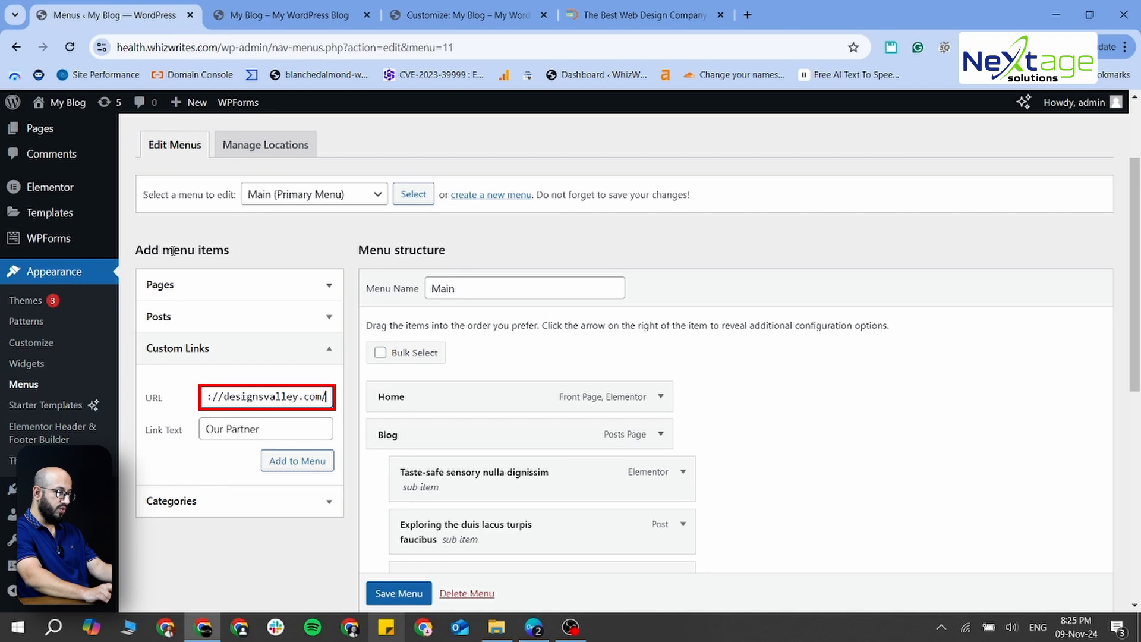
{"action": "left_click", "coordinate": [285, 462]}
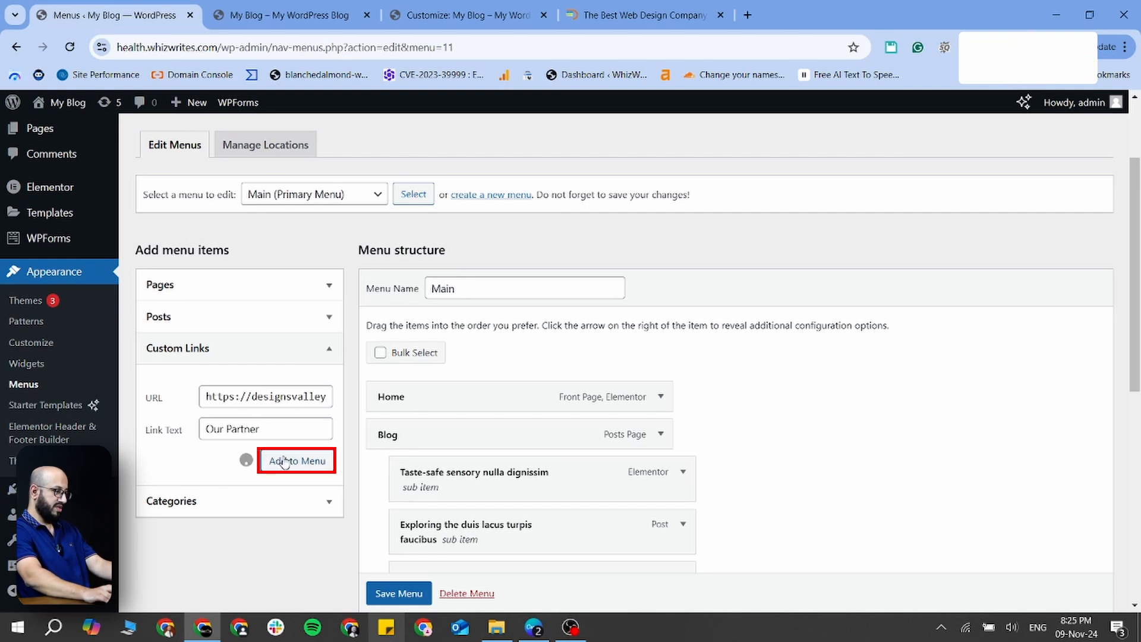
- Save the Main menu with the Our Partner link and check the item in the live site's header
{"action": "scroll", "coordinate": [820, 438], "scroll_direction": "down", "scroll_amount": 4}
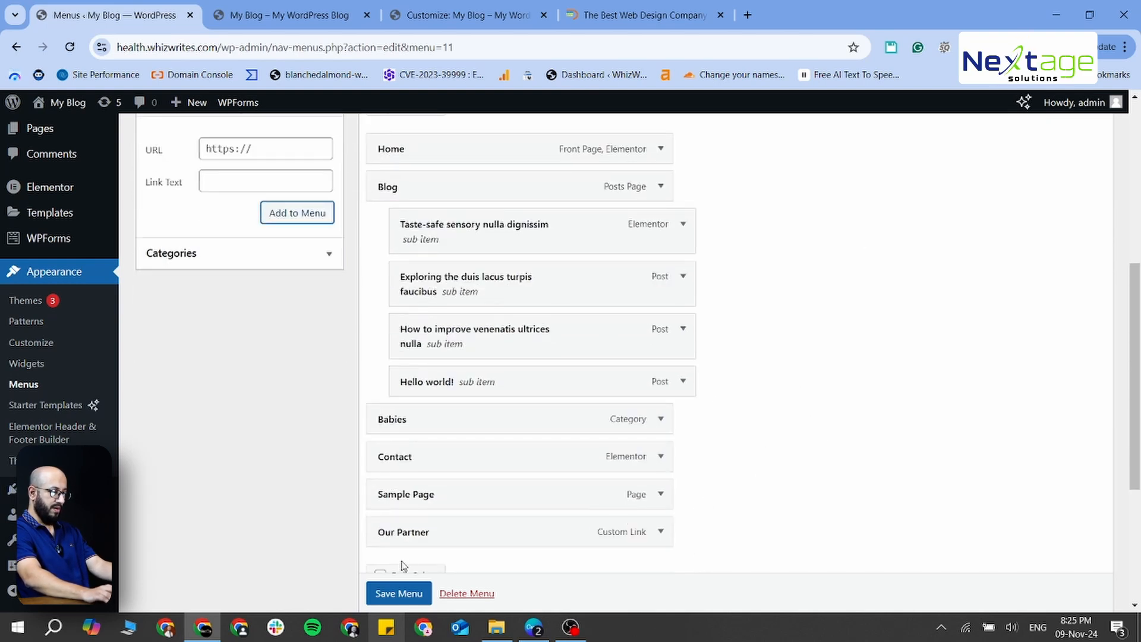
{"action": "scroll", "coordinate": [431, 533], "scroll_direction": "down", "scroll_amount": 3}
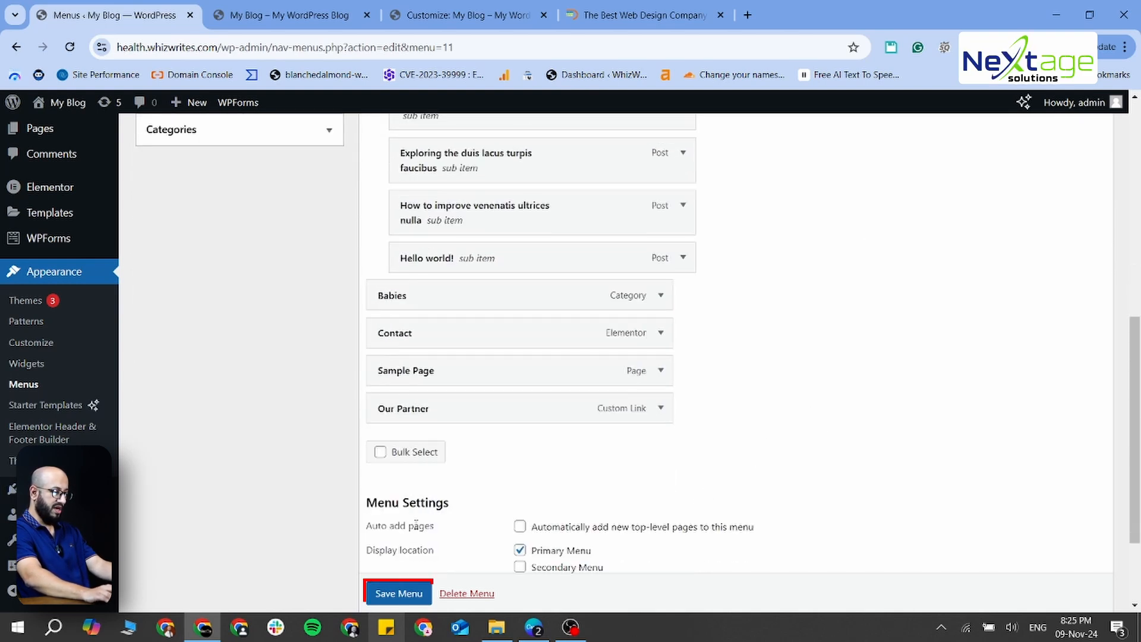
{"action": "left_click", "coordinate": [397, 593]}
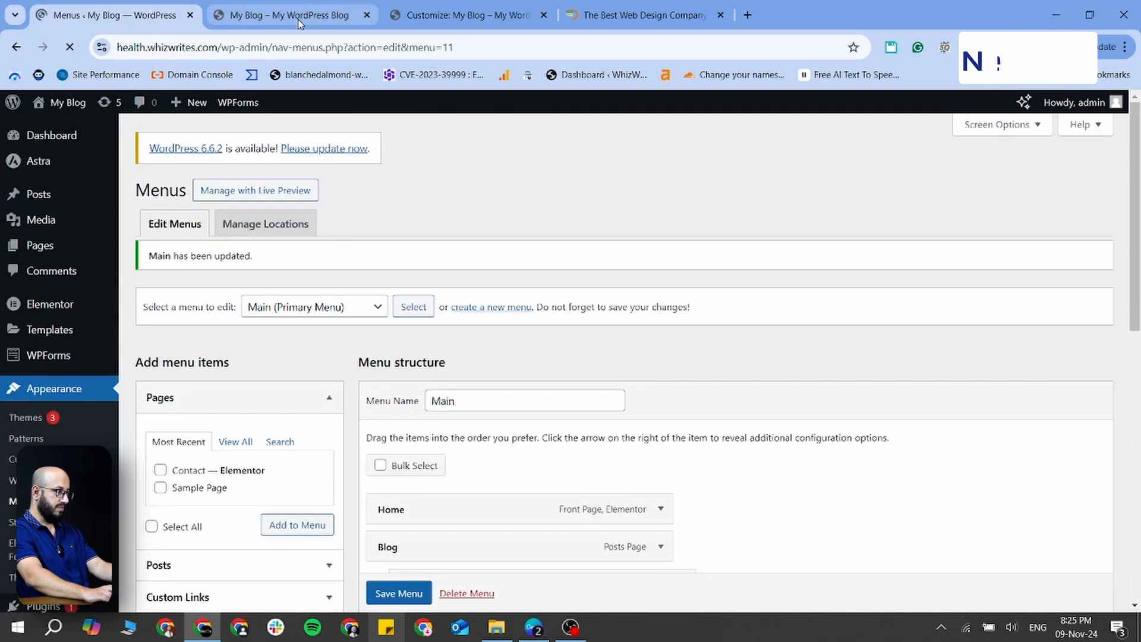
{"action": "left_click", "coordinate": [299, 22]}
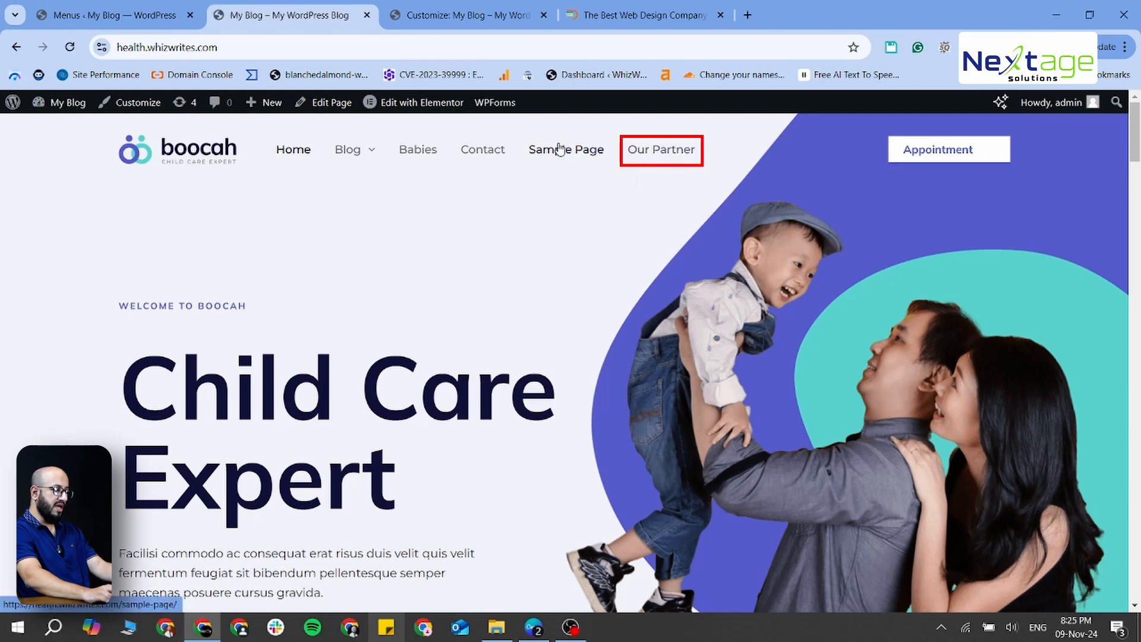
{"action": "mouse_move", "coordinate": [331, 155]}
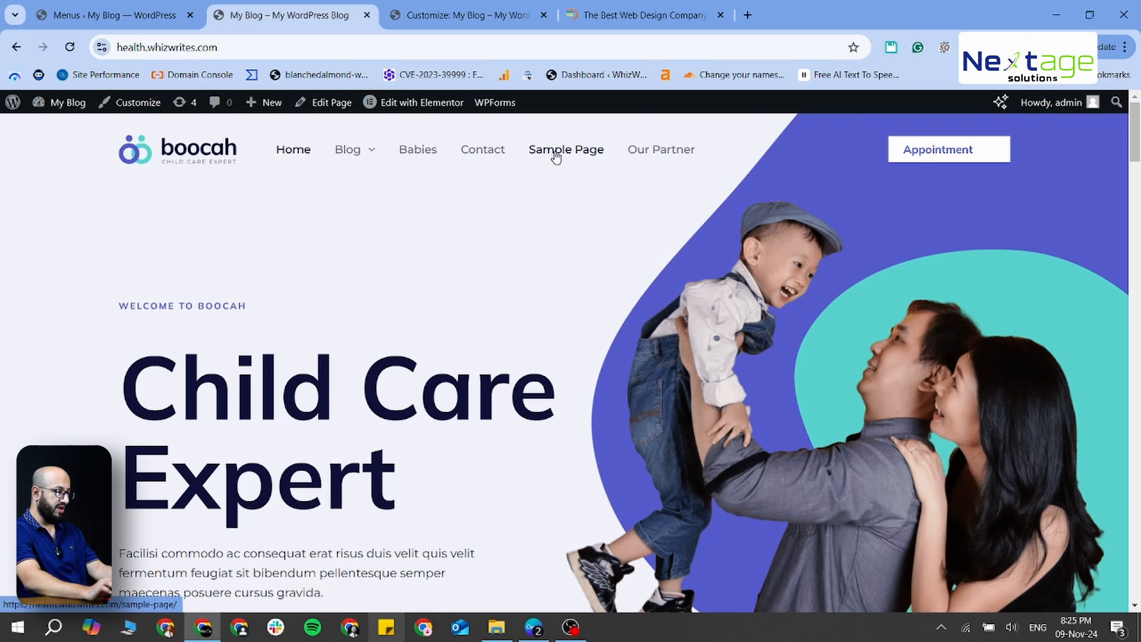
- Test the Our Partner link from the live site's header, view the page it opens, and close that page
{"action": "left_click", "coordinate": [674, 156]}
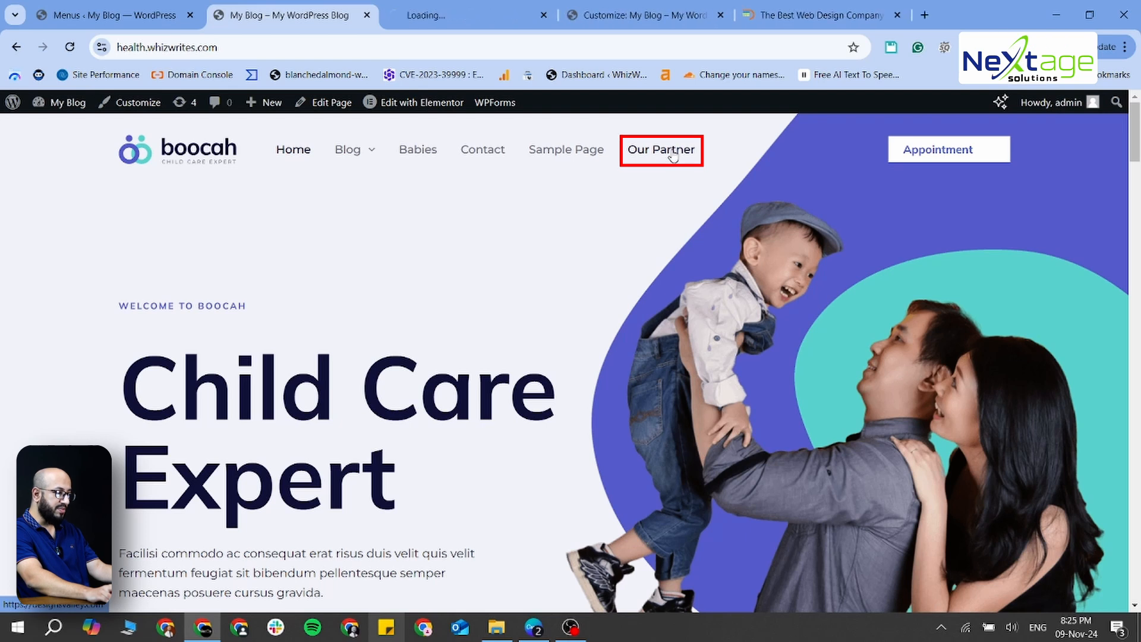
{"action": "left_click", "coordinate": [473, 26]}
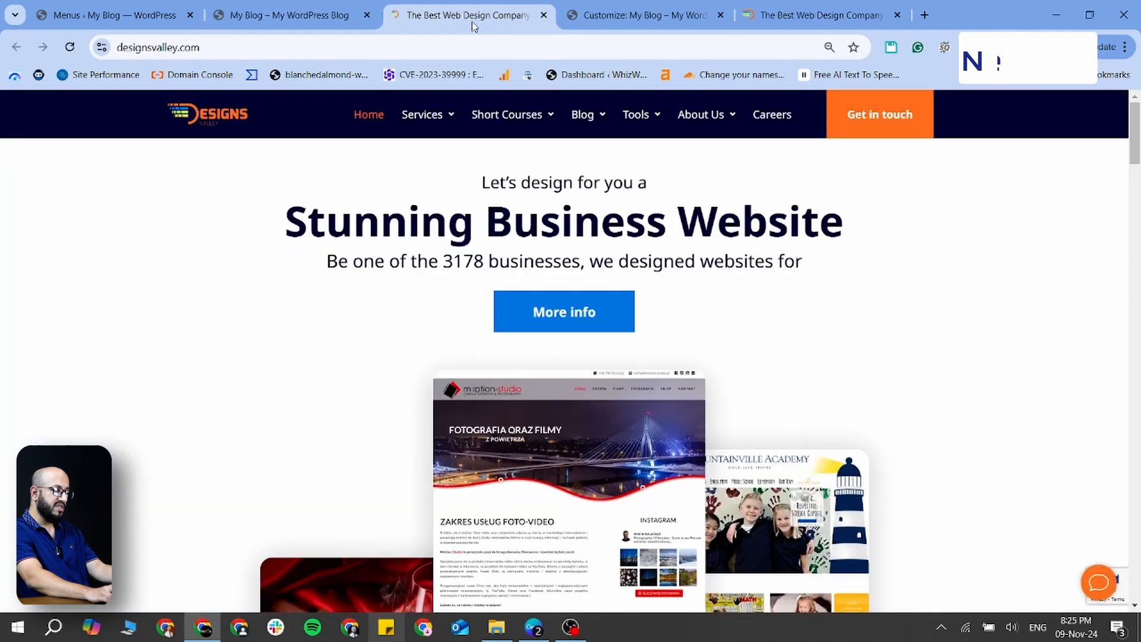
{"action": "left_click", "coordinate": [543, 16]}
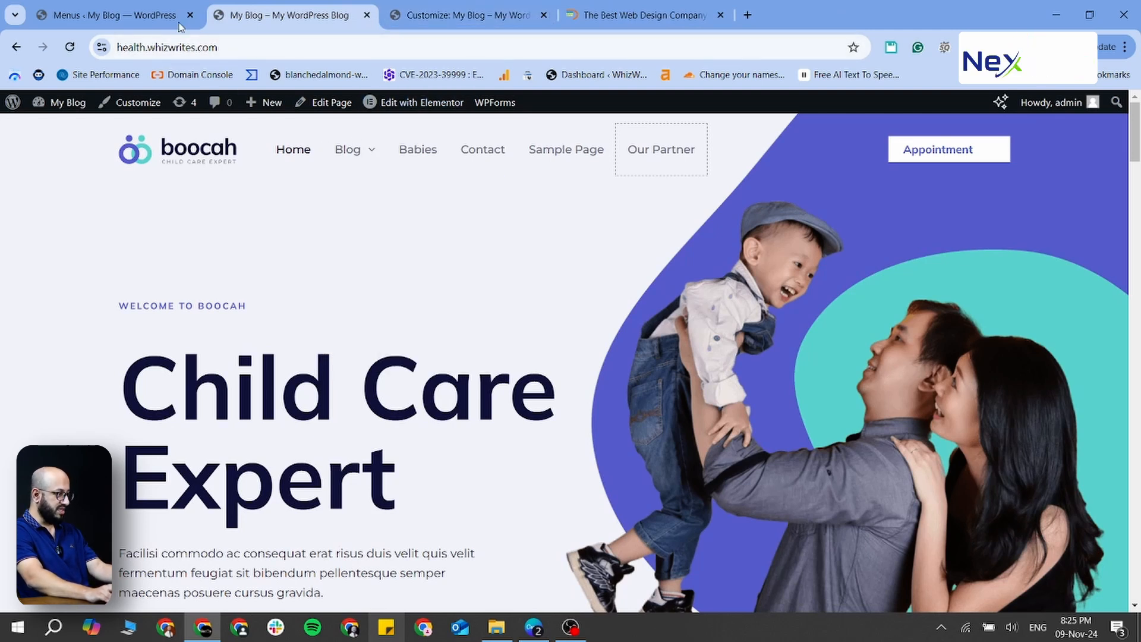
- Select the Babies and Play Spaces categories as items to add to the Main menu
{"action": "left_click", "coordinate": [126, 13]}
{"action": "left_click", "coordinate": [215, 421]}
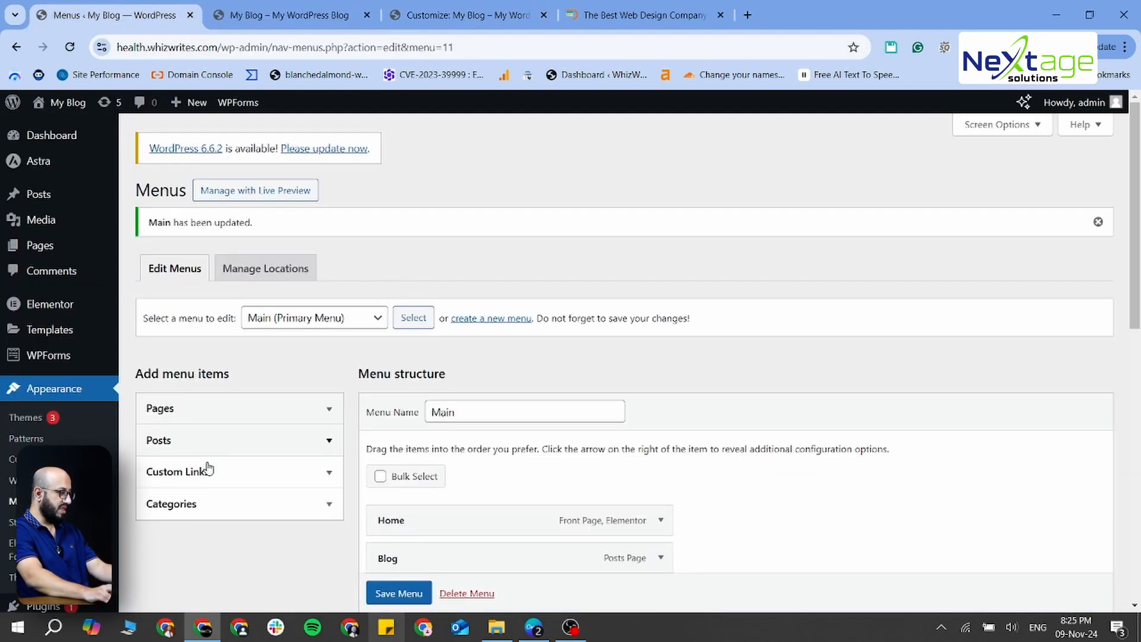
{"action": "left_click", "coordinate": [227, 506]}
{"action": "scroll", "coordinate": [357, 497], "scroll_direction": "down", "scroll_amount": 2}
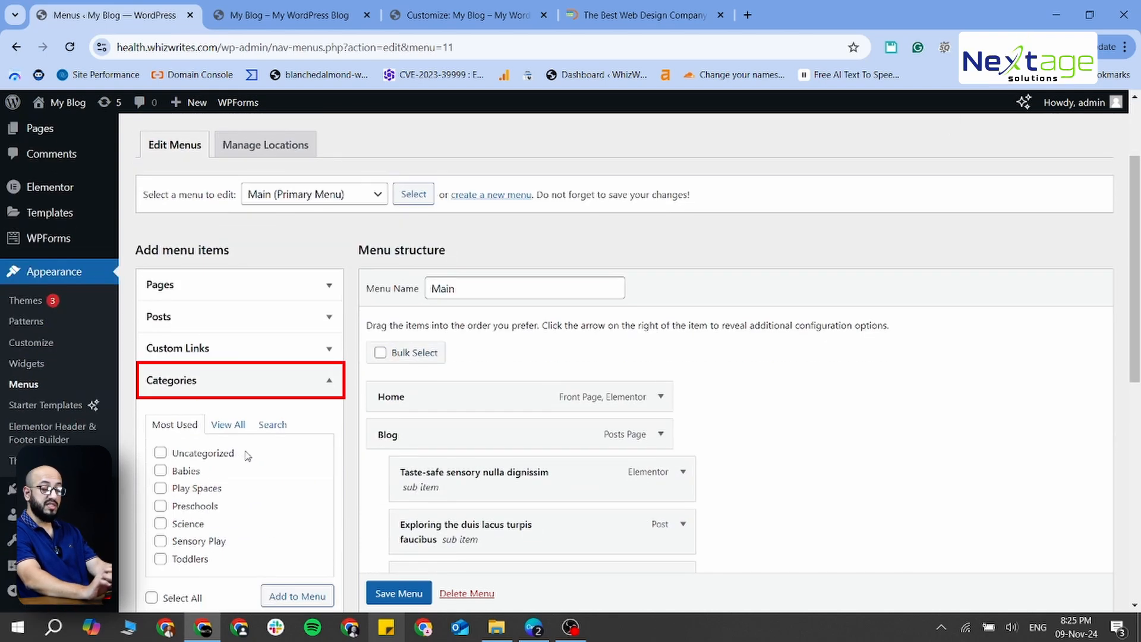
{"action": "scroll", "coordinate": [248, 456], "scroll_direction": "down", "scroll_amount": 2}
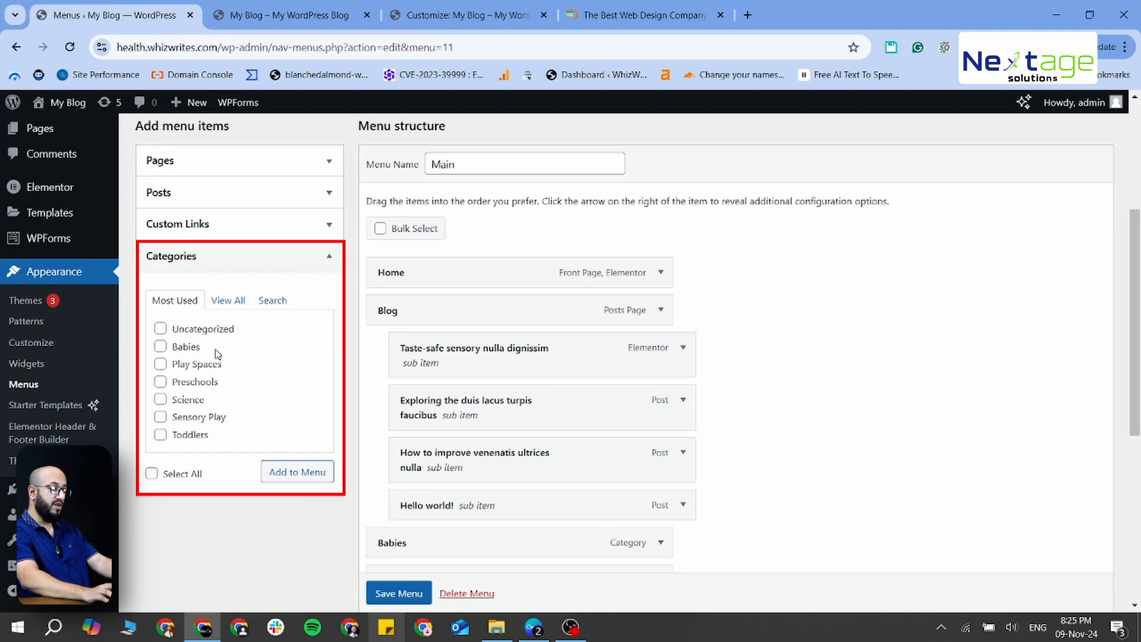
{"action": "left_click", "coordinate": [160, 347]}
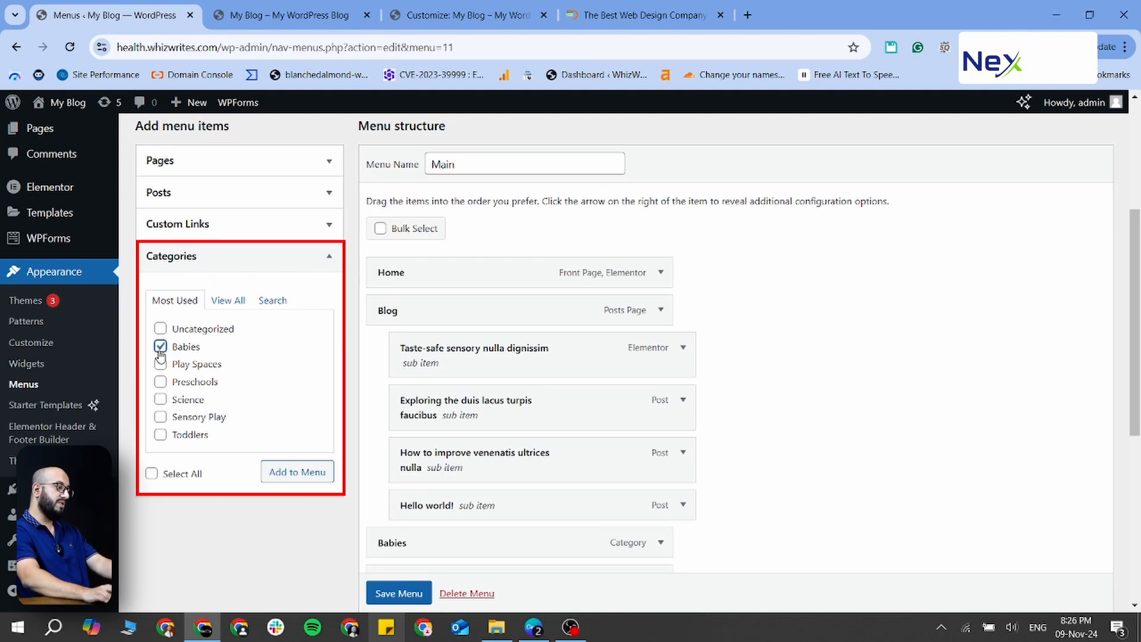
{"action": "left_click", "coordinate": [160, 365]}
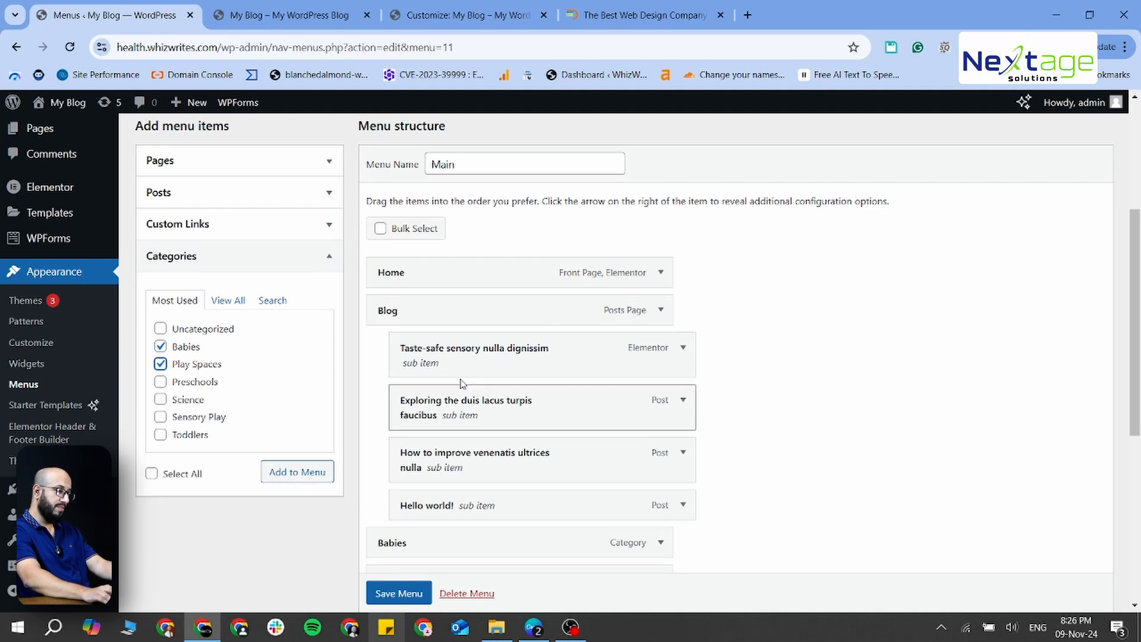
{"action": "scroll", "coordinate": [538, 363], "scroll_direction": "down", "scroll_amount": 2}
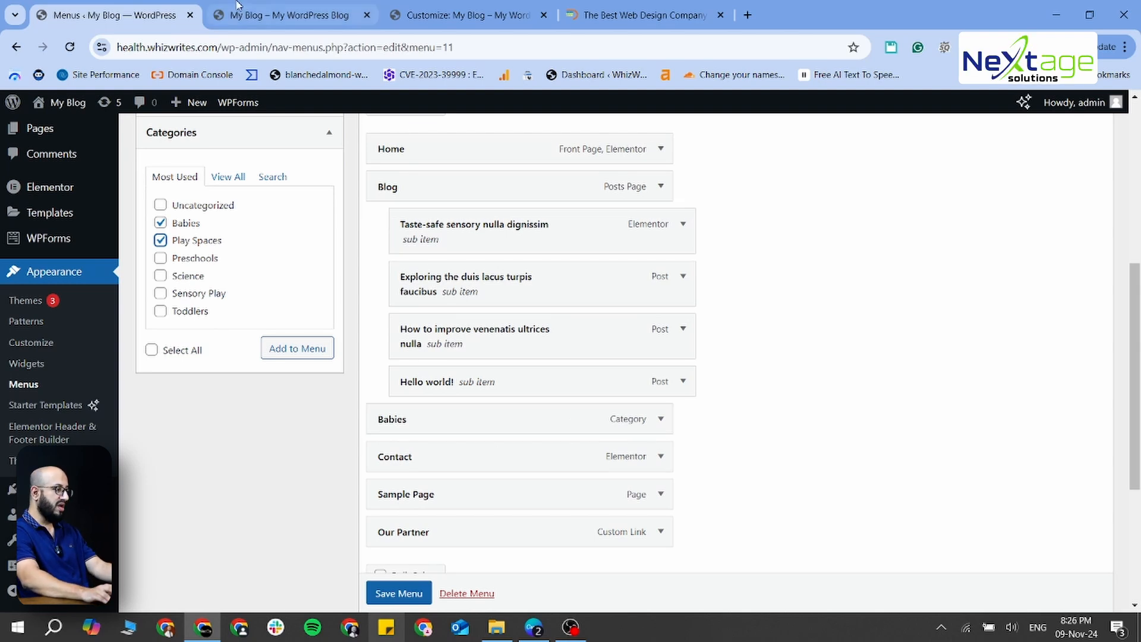
- Review the Main menu's display location options in its menu settings
{"action": "scroll", "coordinate": [713, 416], "scroll_direction": "down", "scroll_amount": 4}
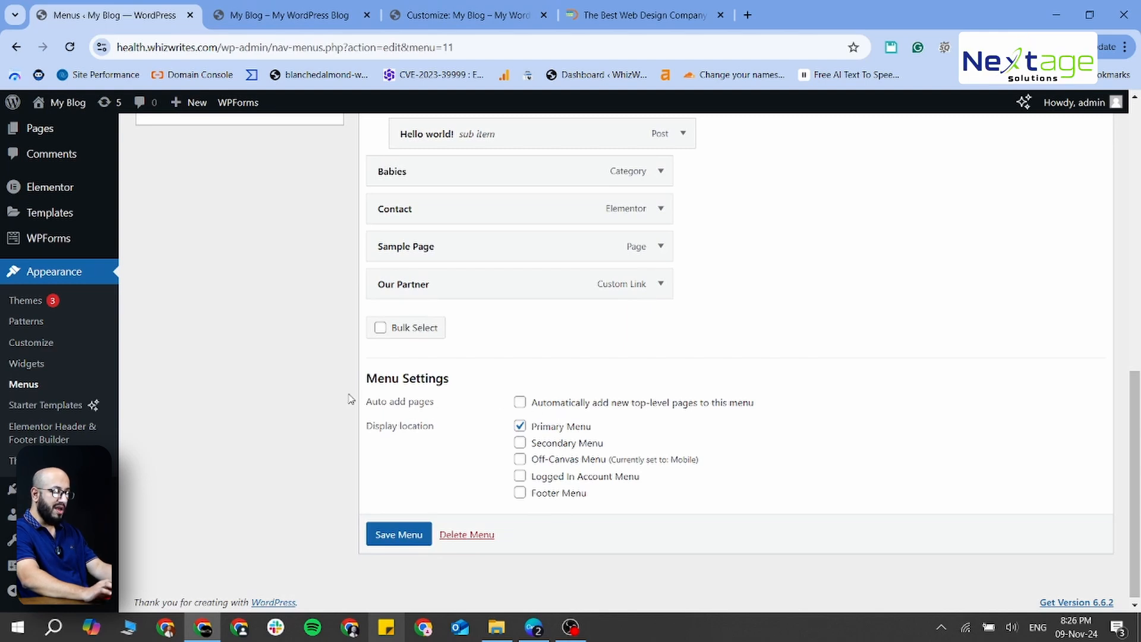
{"action": "scroll", "coordinate": [433, 326], "scroll_direction": "up", "scroll_amount": 8}
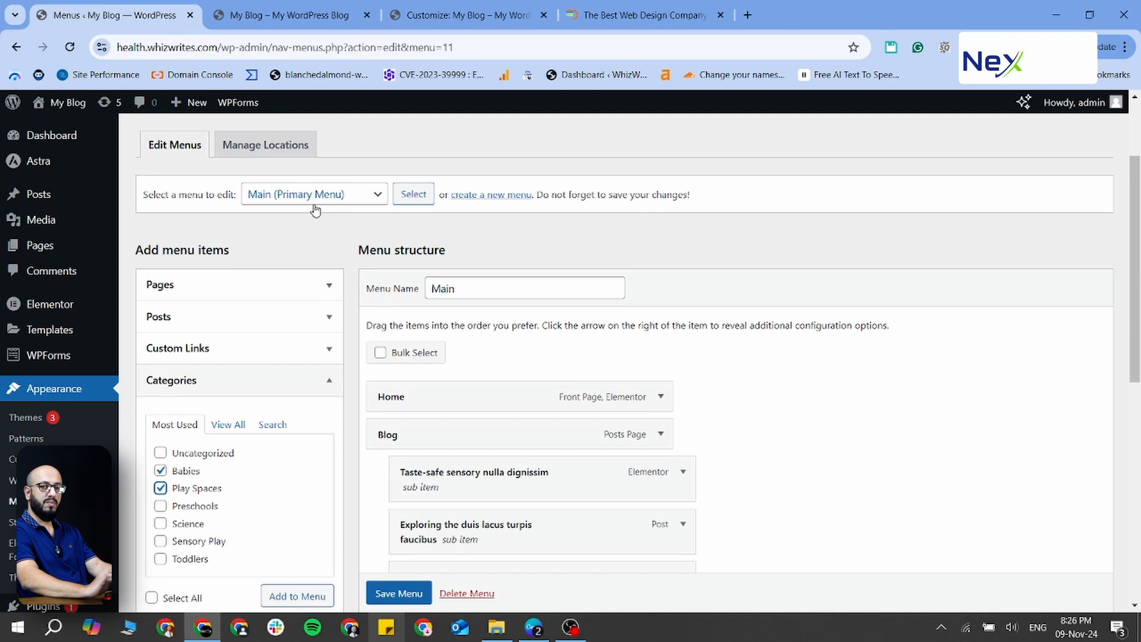
{"action": "scroll", "coordinate": [930, 435], "scroll_direction": "down", "scroll_amount": 8}
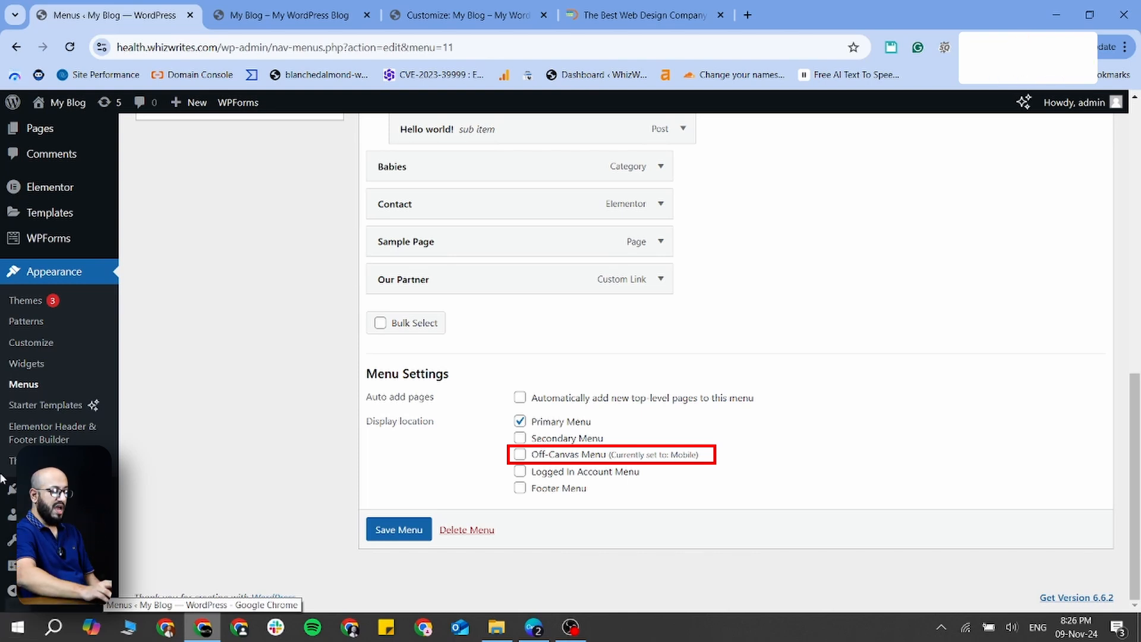
- Preview the live site at a 320-pixel mobile width in the browser's developer tools, and expand and collapse its mobile menu
{"action": "left_click", "coordinate": [650, 13]}
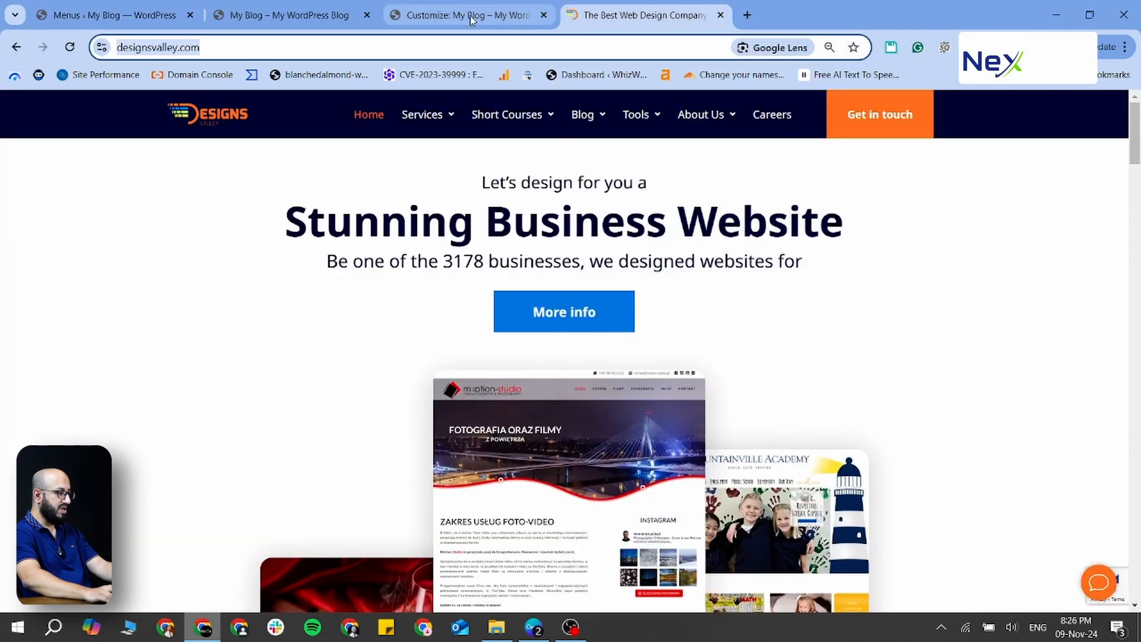
{"action": "left_click", "coordinate": [301, 14]}
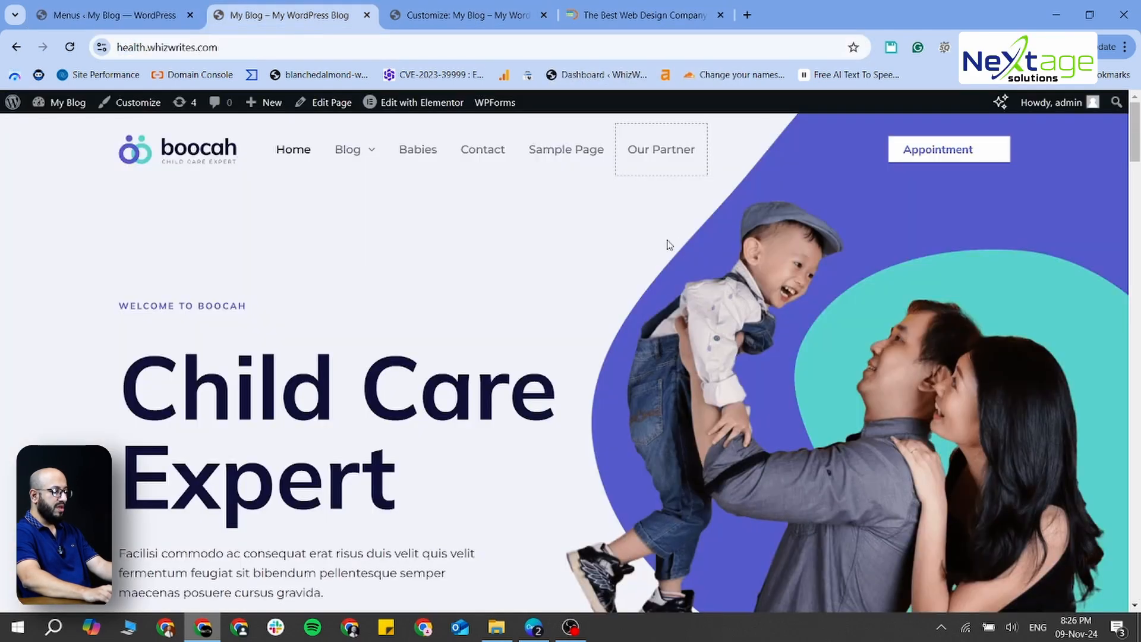
{"action": "right_click", "coordinate": [623, 246]}
{"action": "scroll", "coordinate": [680, 552], "scroll_direction": "down", "scroll_amount": 1}
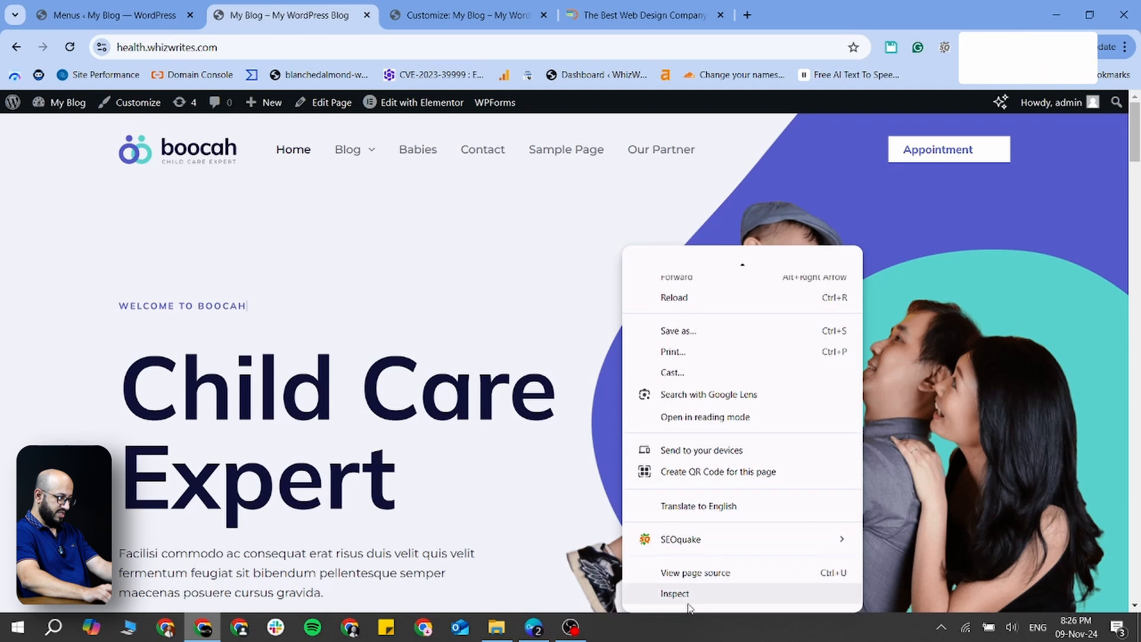
{"action": "left_click", "coordinate": [688, 593]}
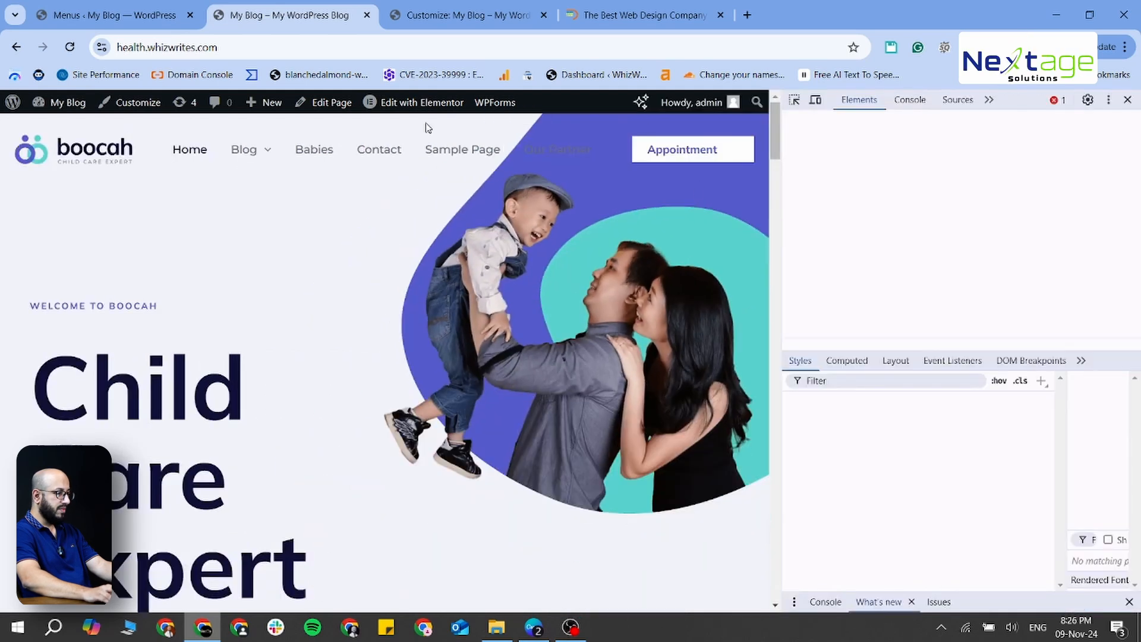
{"action": "key", "text": "ctrl+shift+m"}
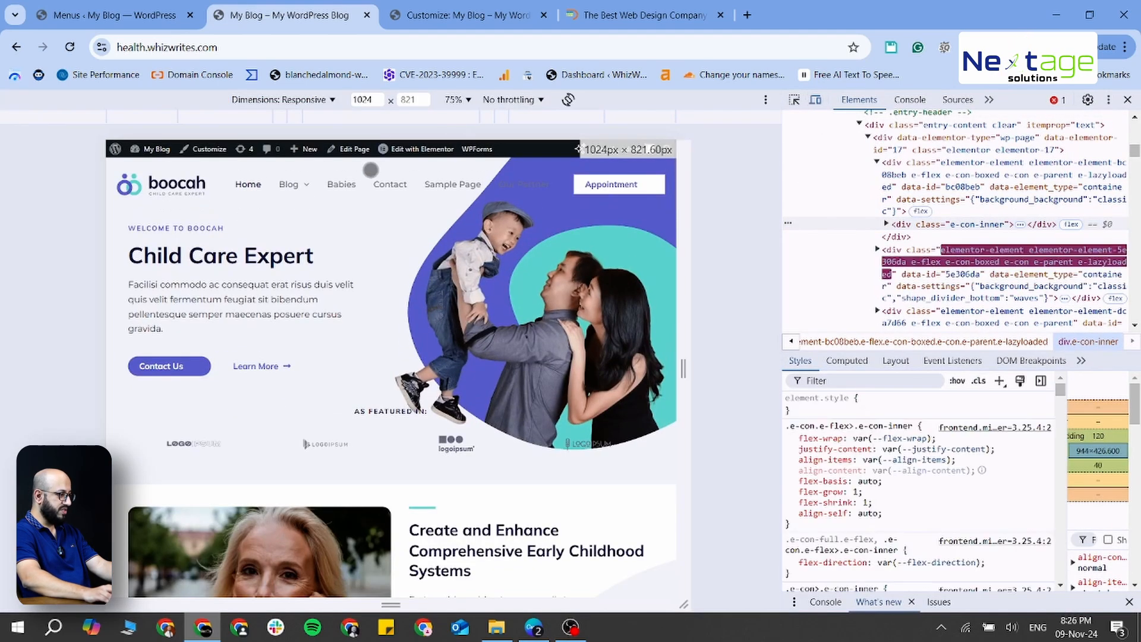
{"action": "left_click", "coordinate": [355, 117]}
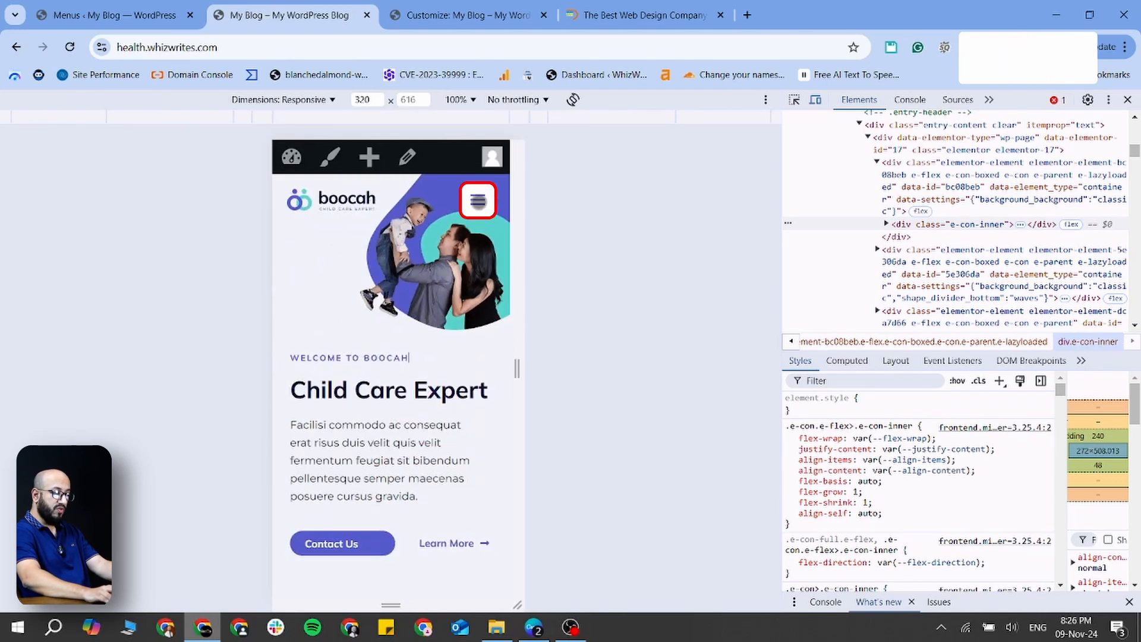
{"action": "left_click", "coordinate": [479, 202]}
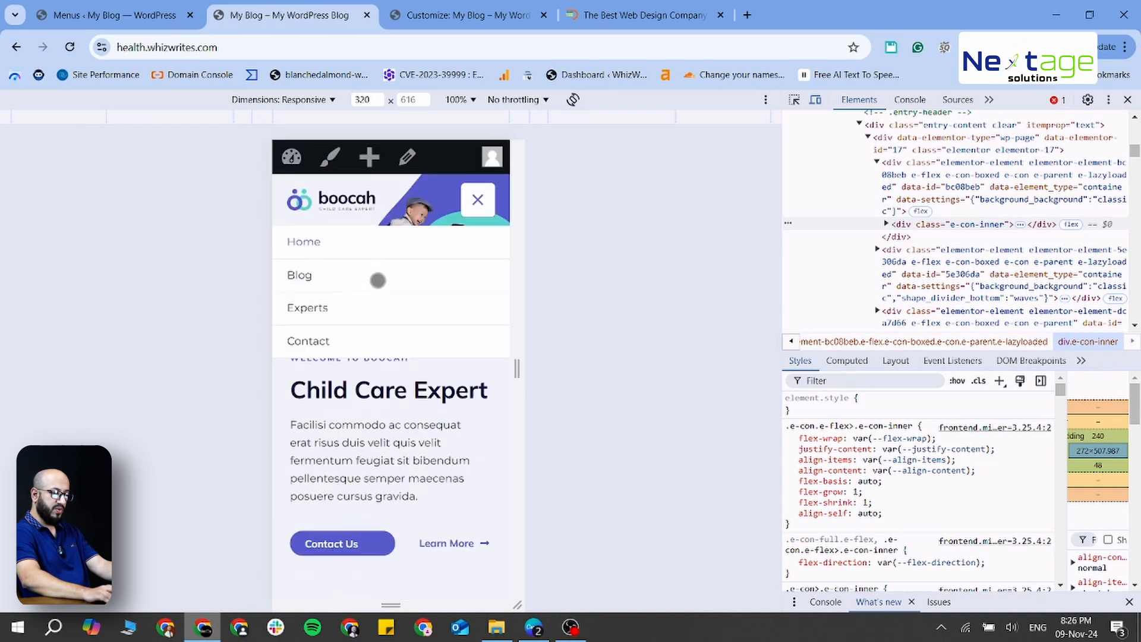
{"action": "left_click", "coordinate": [478, 199]}
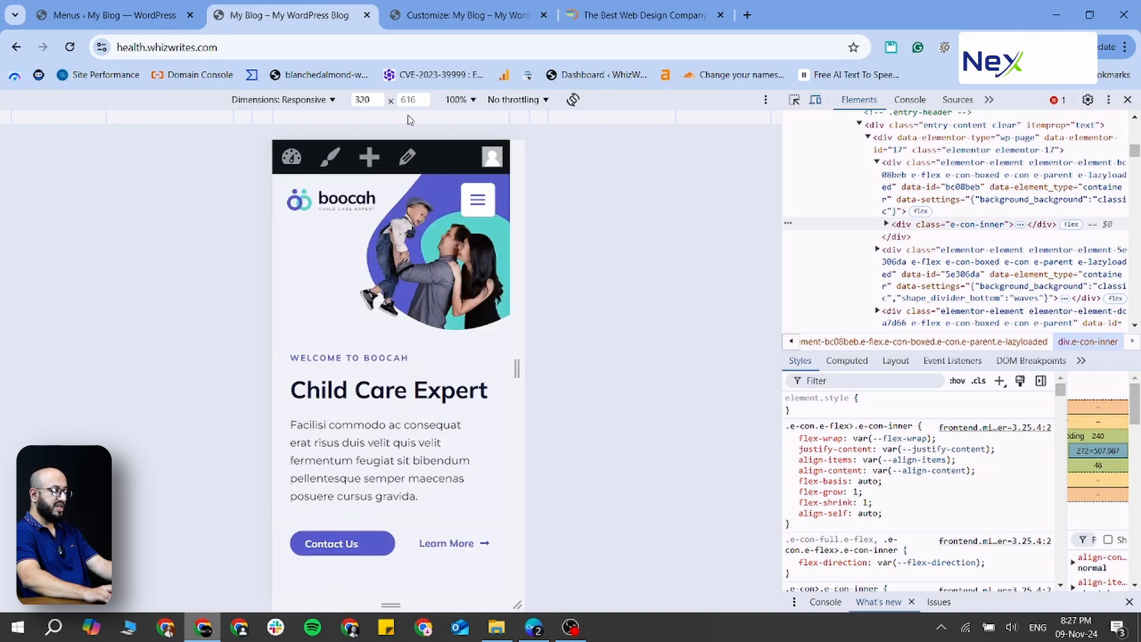
- Assign the Main menu to the Off-Canvas Menu display location as well and save it
{"action": "left_click", "coordinate": [83, 15]}
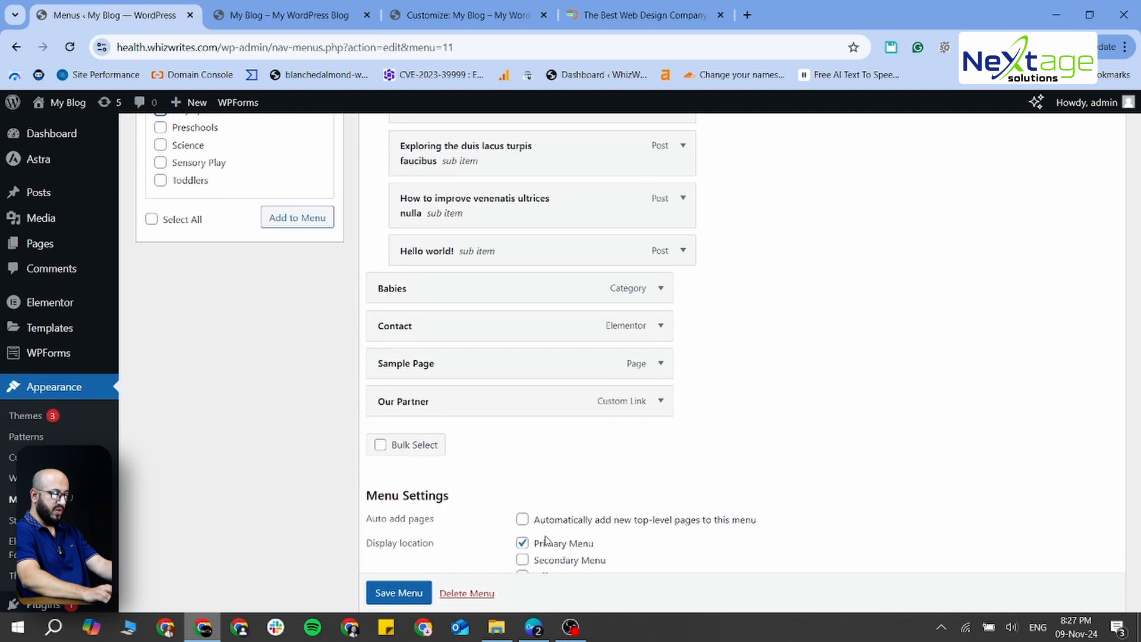
{"action": "scroll", "coordinate": [486, 393], "scroll_direction": "down", "scroll_amount": 1}
{"action": "left_click", "coordinate": [527, 456]}
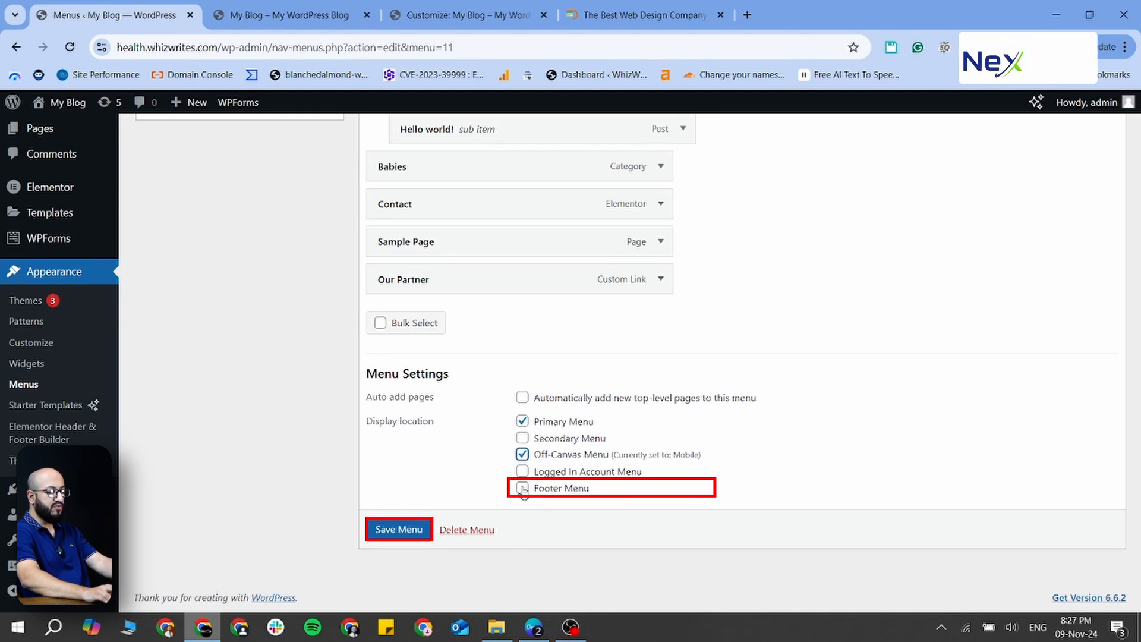
{"action": "left_click", "coordinate": [401, 529]}
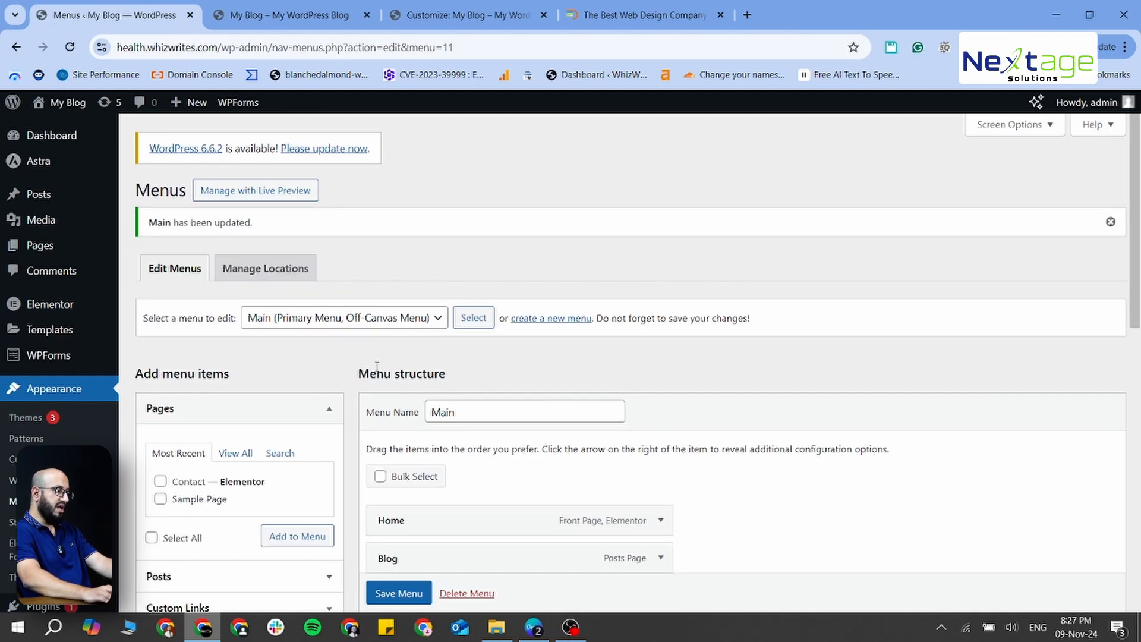
- Create a new menu named My Menu with Footer Menu as its display location
{"action": "scroll", "coordinate": [373, 359], "scroll_direction": "down", "scroll_amount": 2}
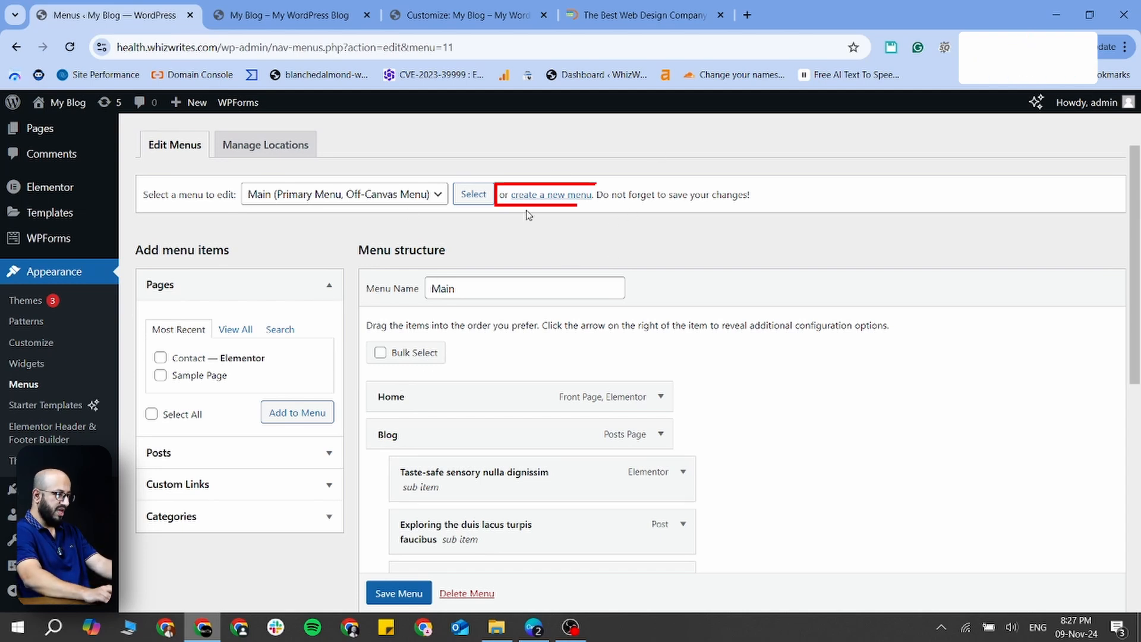
{"action": "left_click", "coordinate": [538, 196]}
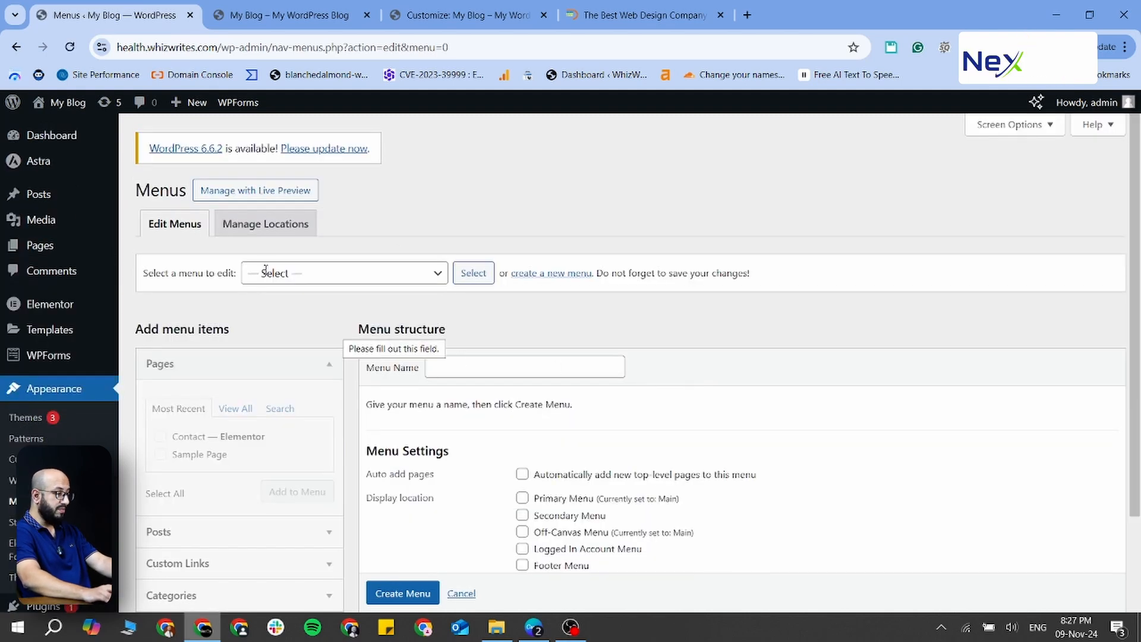
{"action": "left_click", "coordinate": [469, 365]}
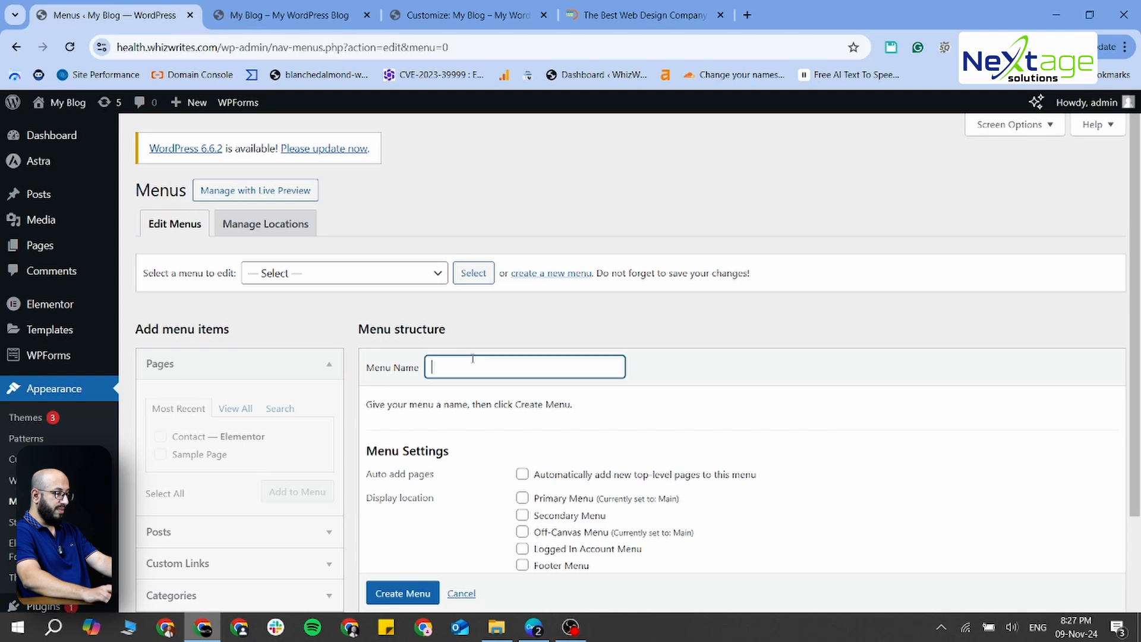
{"action": "type", "text": "My Menu"}
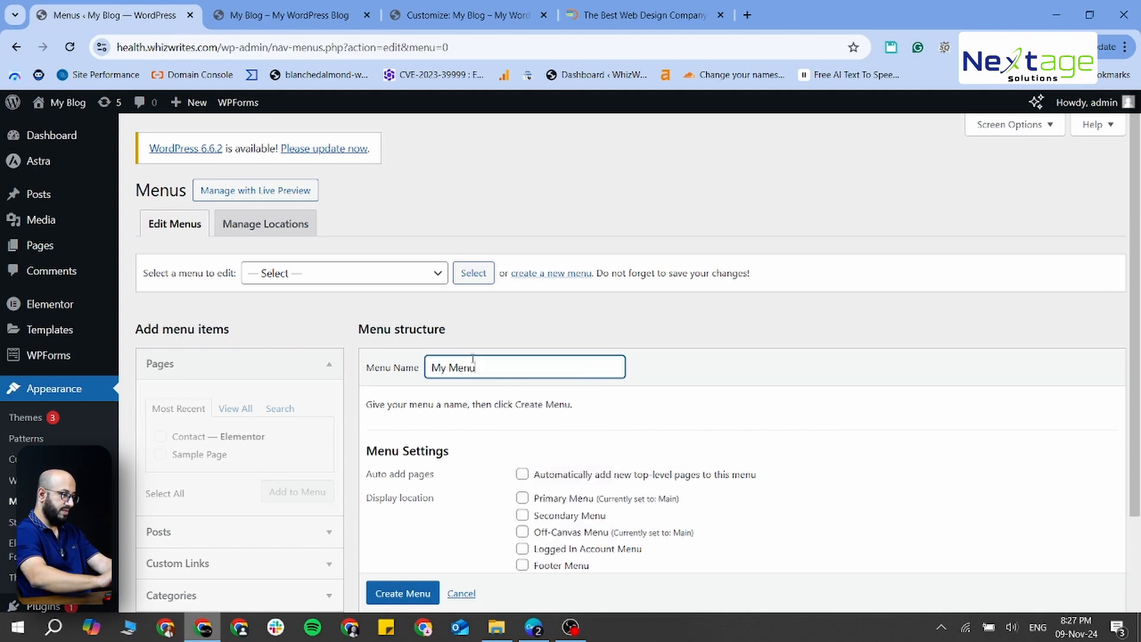
{"action": "scroll", "coordinate": [556, 504], "scroll_direction": "down", "scroll_amount": 2}
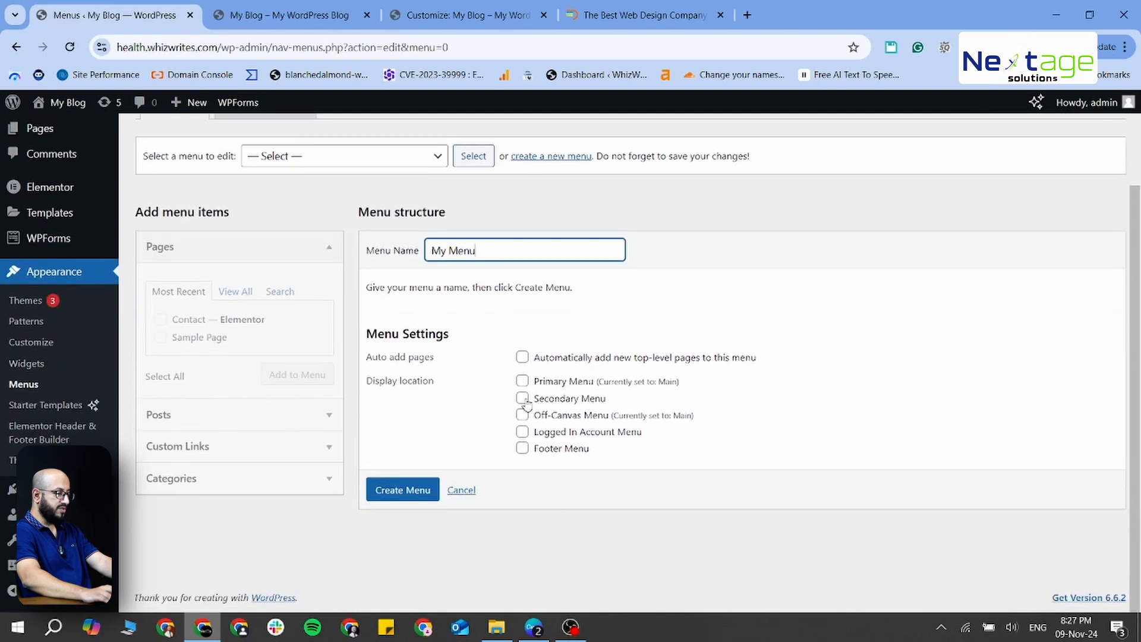
{"action": "left_click", "coordinate": [522, 448]}
{"action": "left_click", "coordinate": [402, 494]}
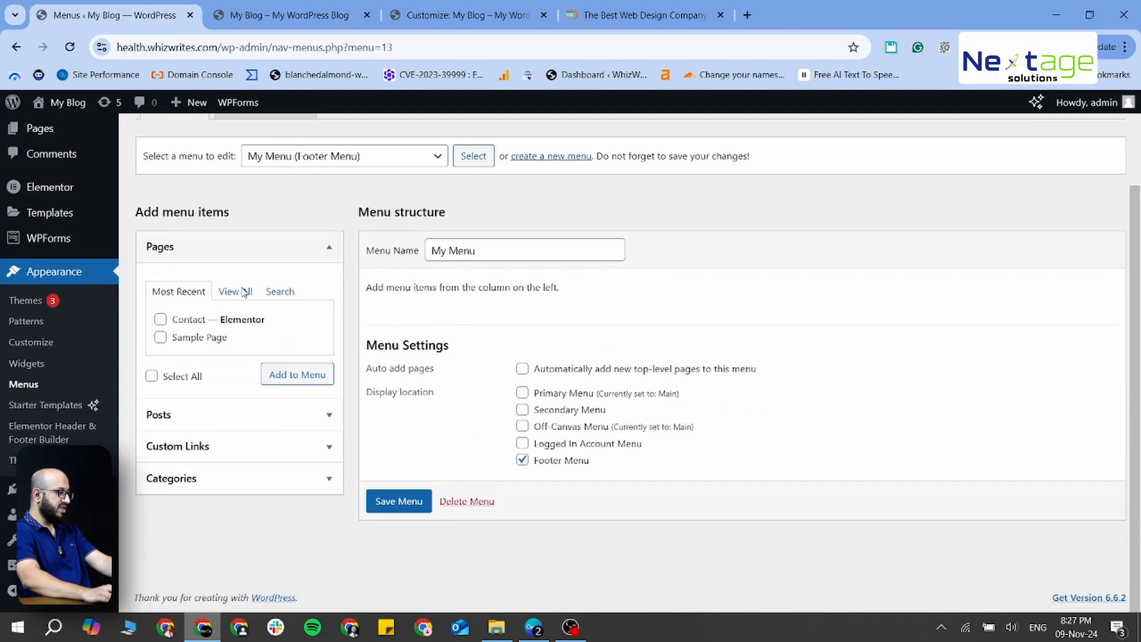
- Try to add the Blog and Contact pages to My Menu and save it
{"action": "left_click", "coordinate": [235, 291]}
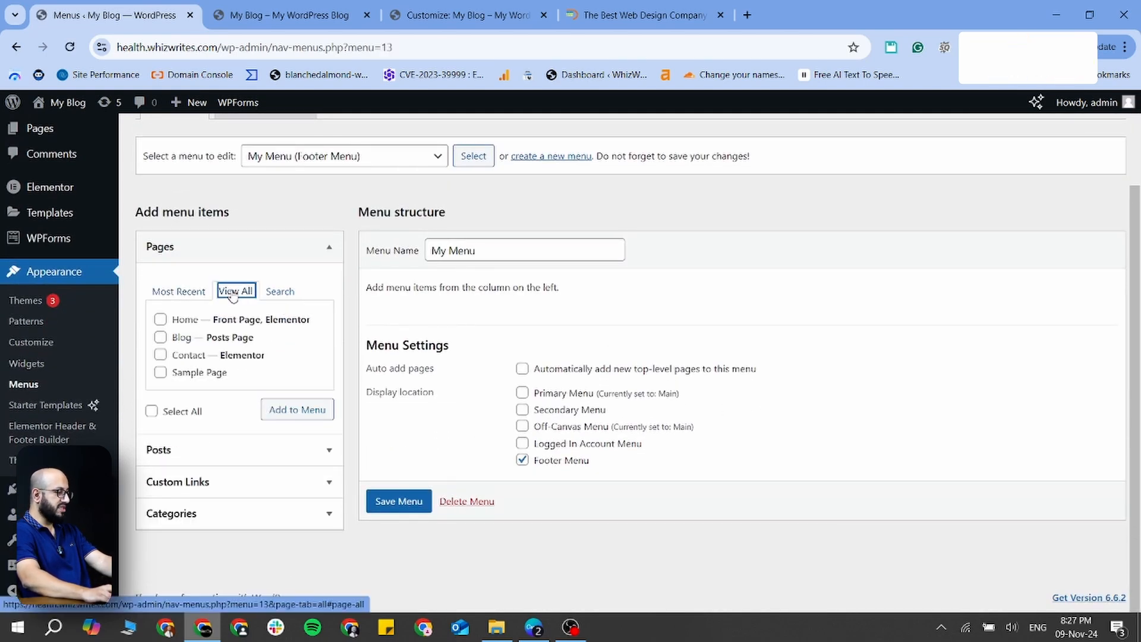
{"action": "left_click", "coordinate": [160, 337]}
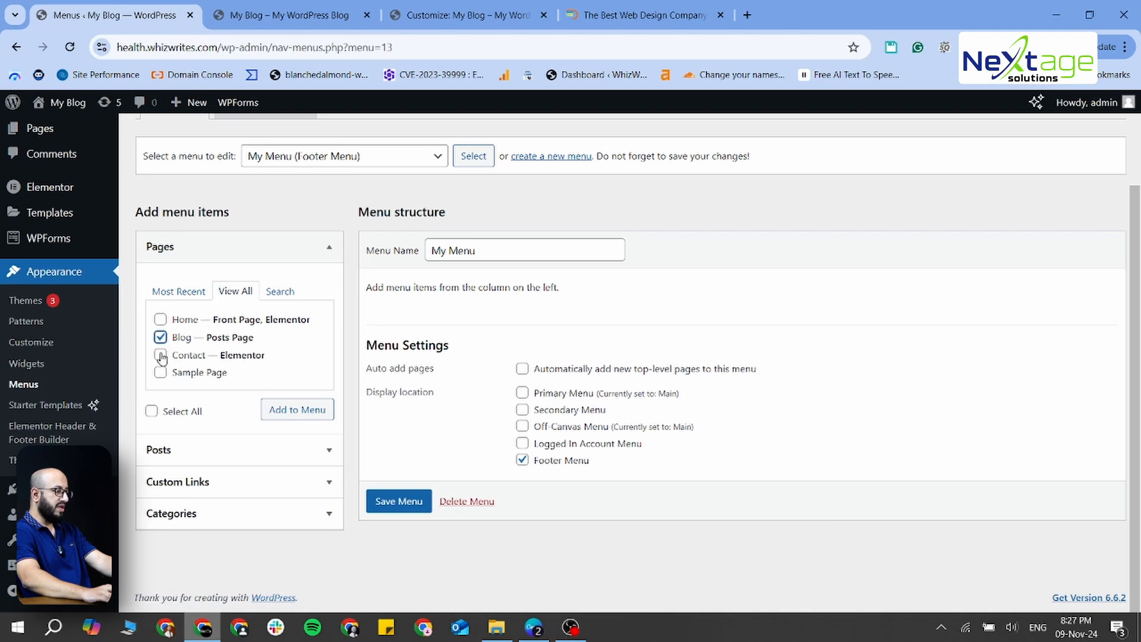
{"action": "left_click", "coordinate": [161, 356]}
{"action": "left_click", "coordinate": [407, 502]}
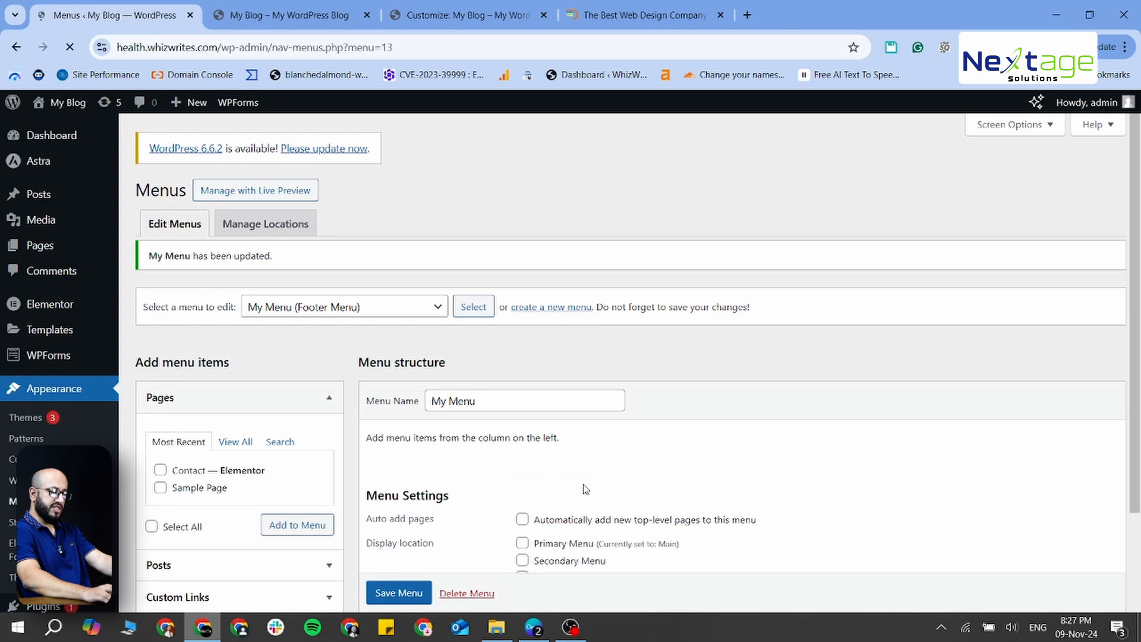
- Add the Contact and Sample Page pages to My Menu and save the menu
{"action": "scroll", "coordinate": [606, 496], "scroll_direction": "down", "scroll_amount": 2}
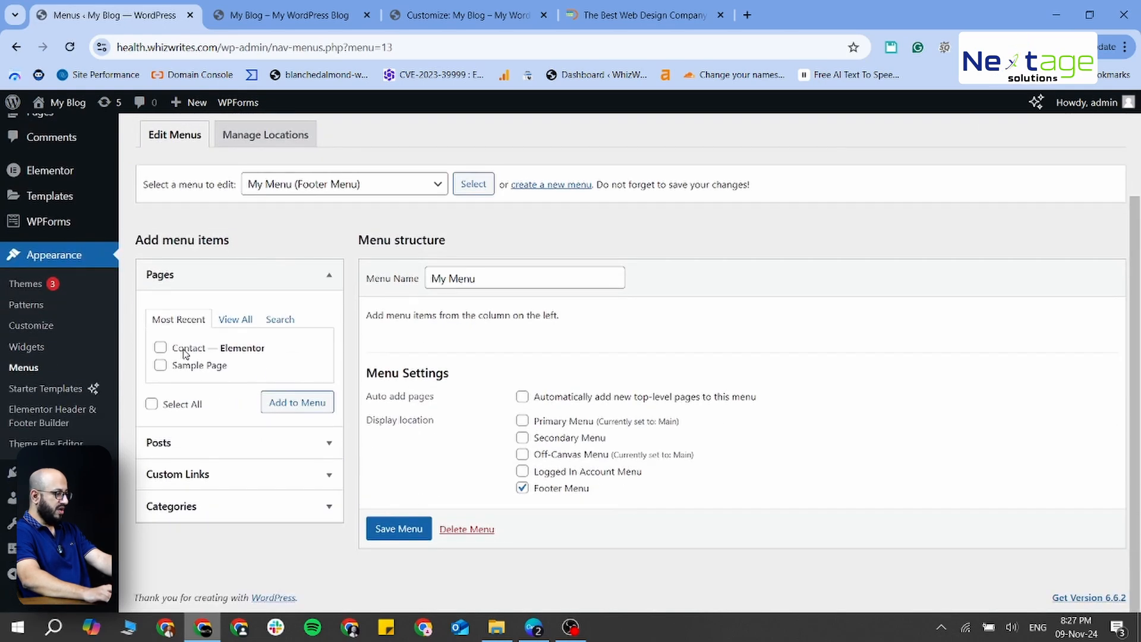
{"action": "left_click", "coordinate": [159, 348]}
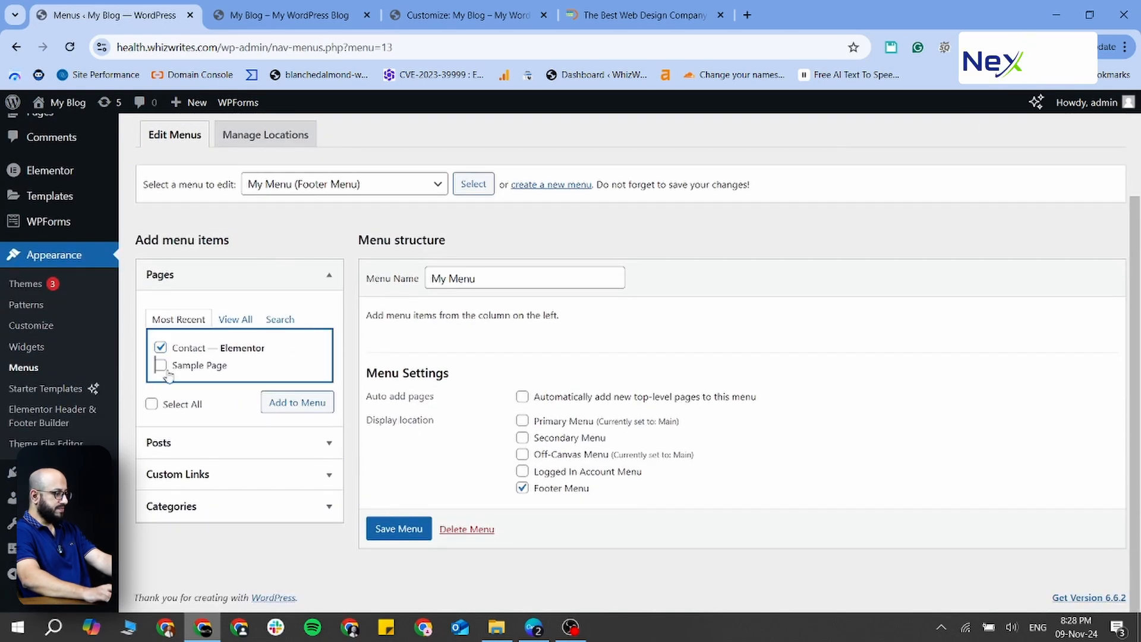
{"action": "left_click", "coordinate": [160, 365]}
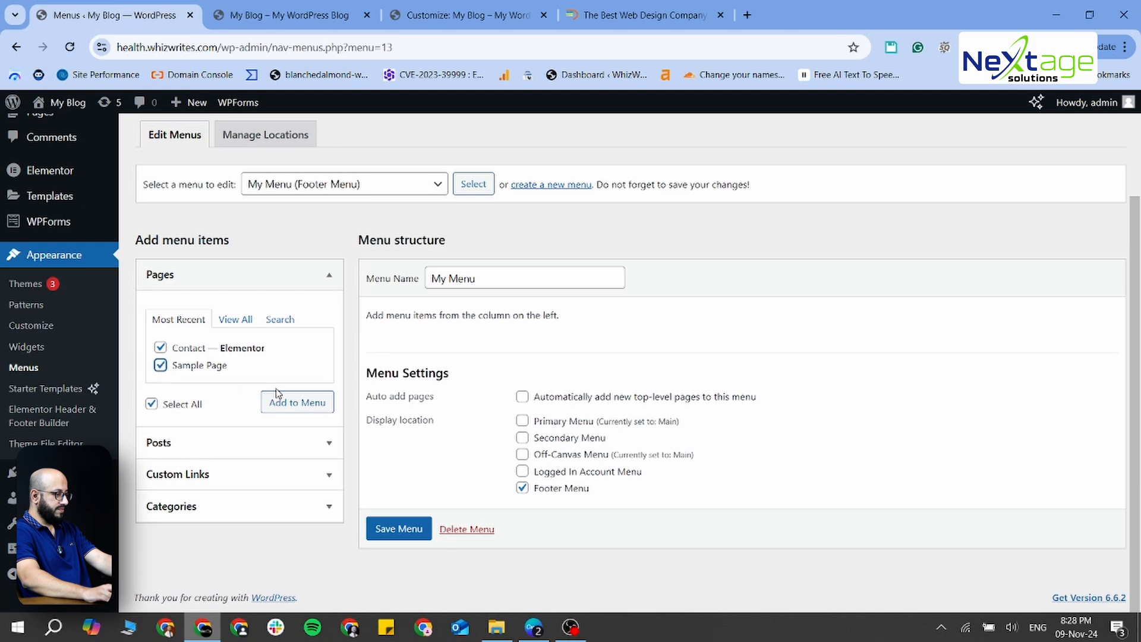
{"action": "left_click", "coordinate": [318, 403]}
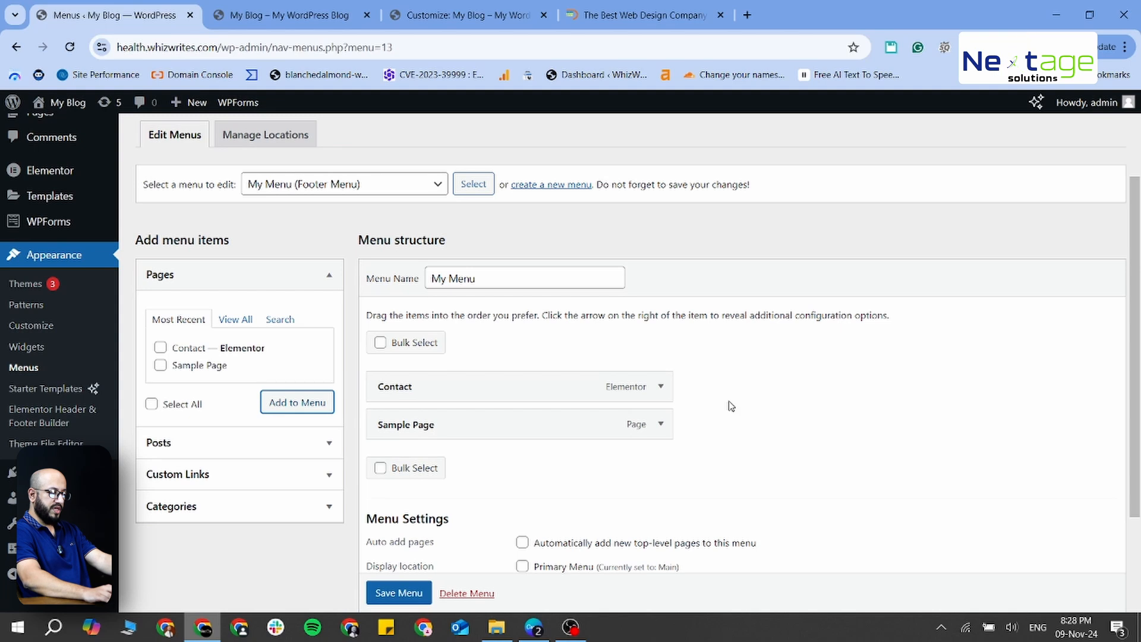
{"action": "scroll", "coordinate": [737, 433], "scroll_direction": "down", "scroll_amount": 3}
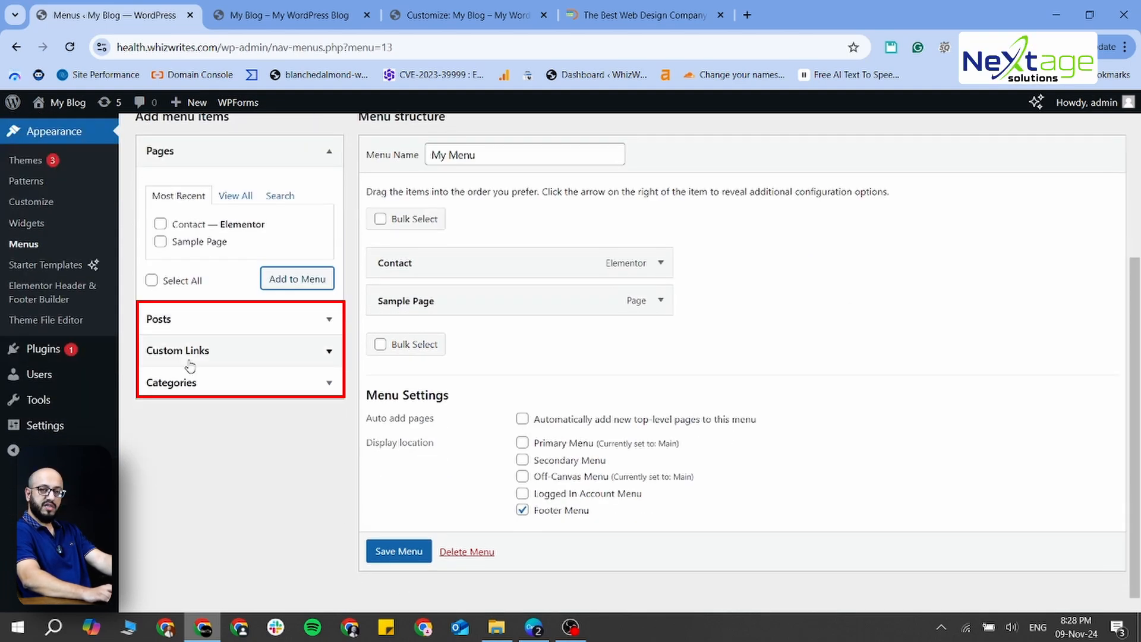
{"action": "left_click", "coordinate": [399, 551]}
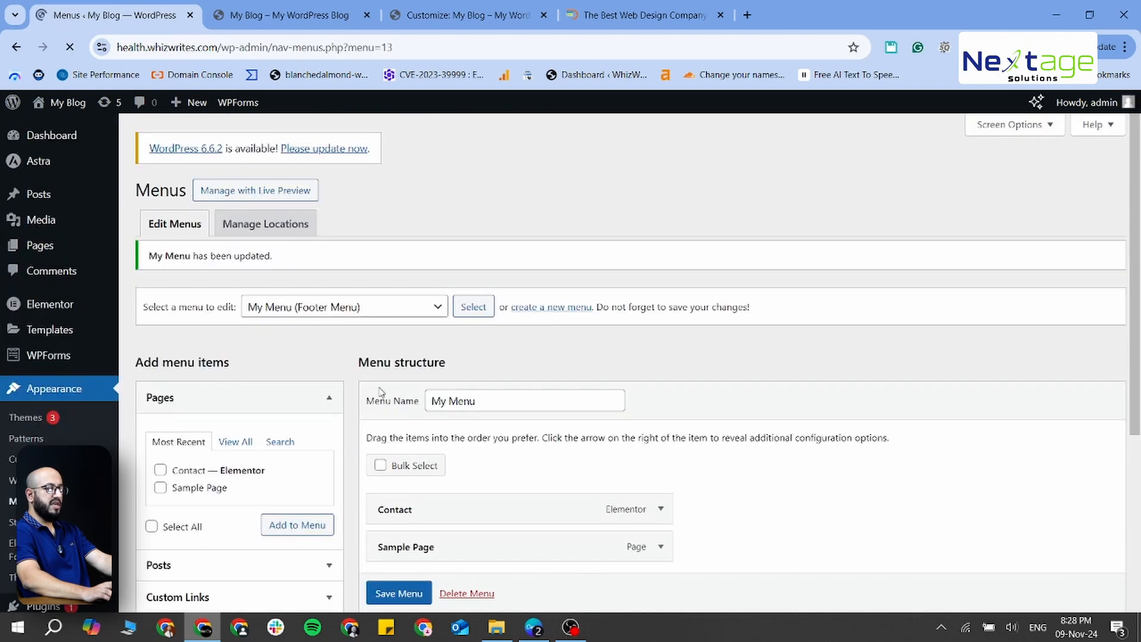
{"action": "scroll", "coordinate": [503, 438], "scroll_direction": "down", "scroll_amount": 4}
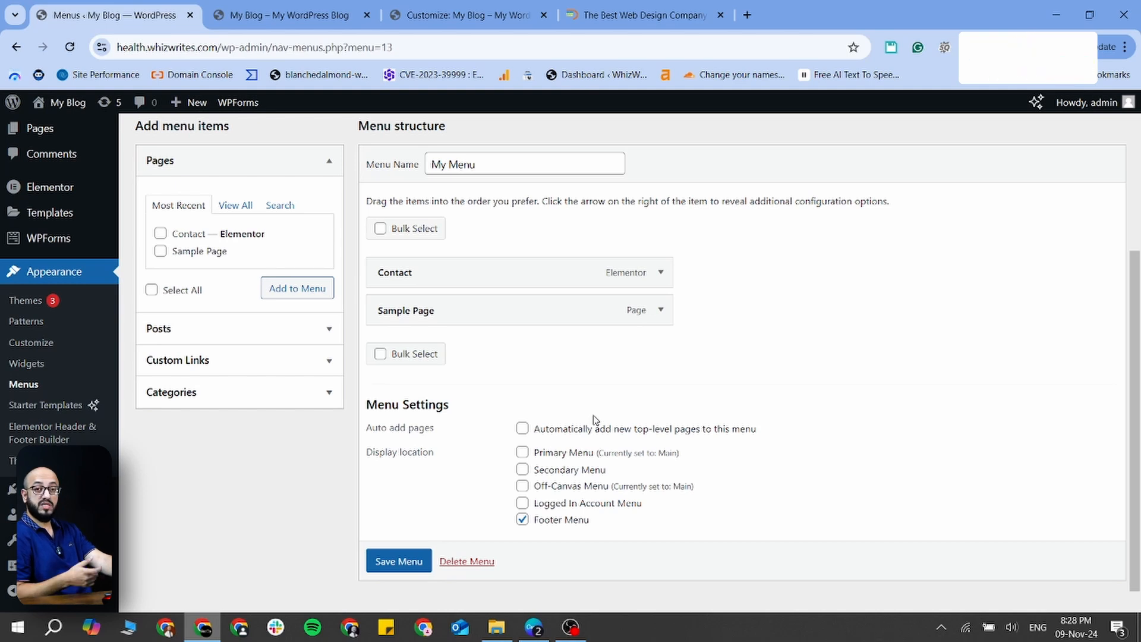
{"action": "scroll", "coordinate": [437, 356], "scroll_direction": "up", "scroll_amount": 2}
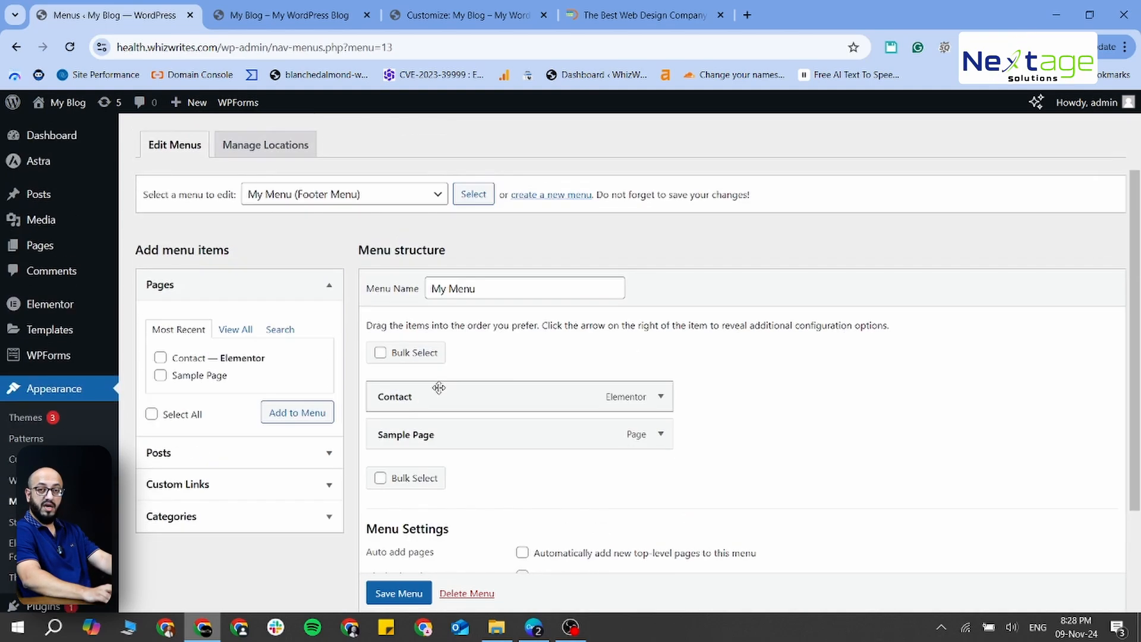
{"action": "scroll", "coordinate": [443, 386], "scroll_direction": "up", "scroll_amount": 2}
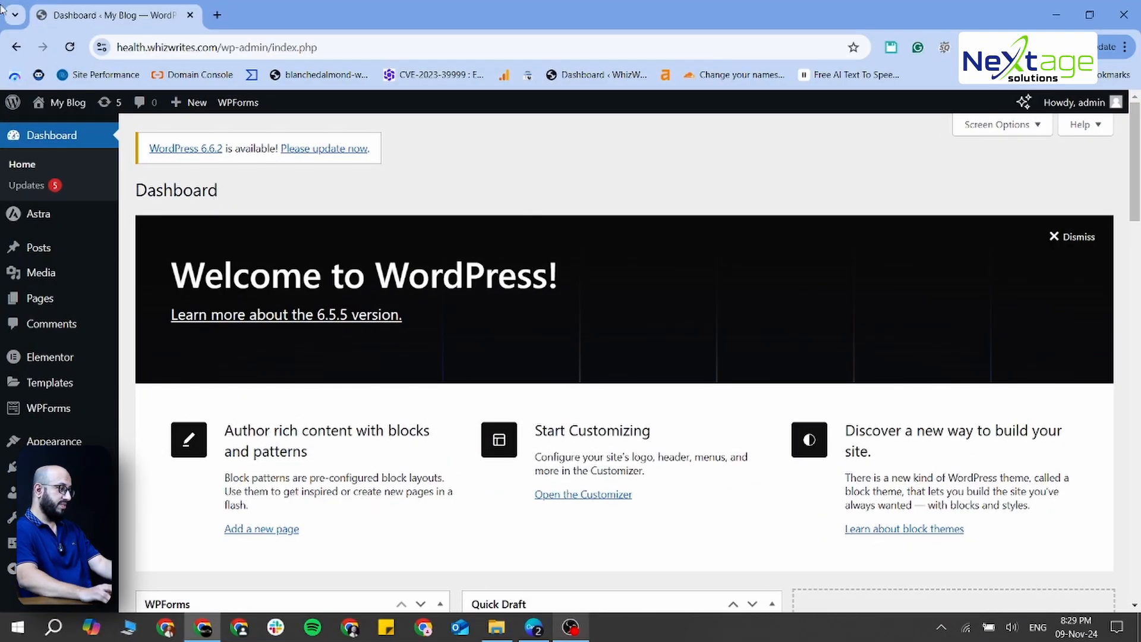
- Open the live site in a new tab from the dashboard and show the Blog item's submenu in the header
{"action": "left_click", "coordinate": [68, 106], "text": "ctrl"}
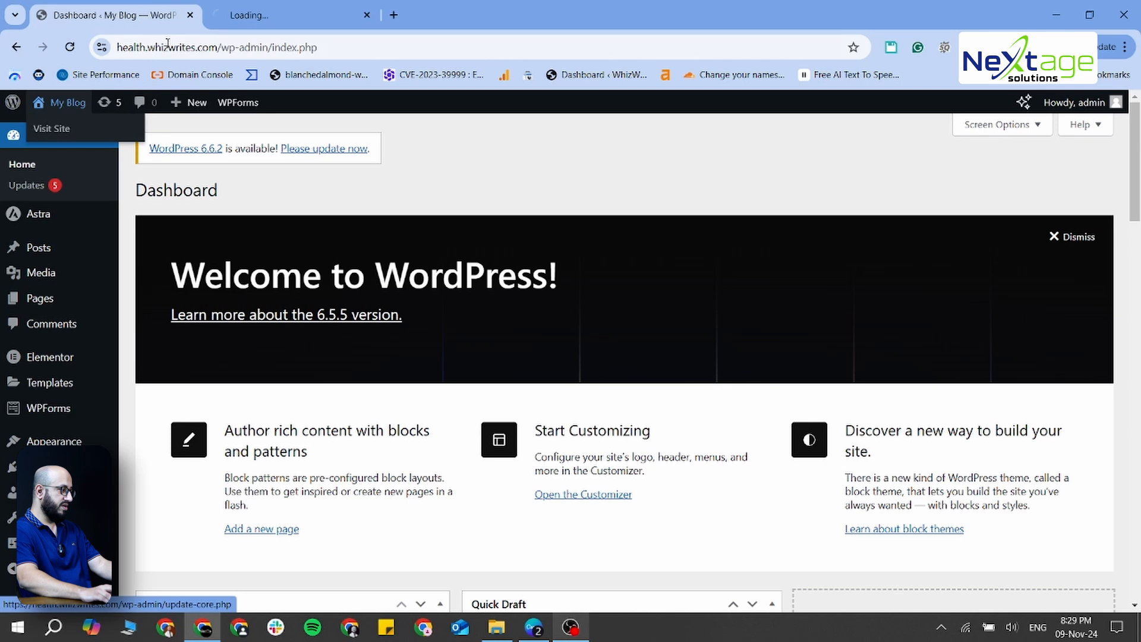
{"action": "left_click", "coordinate": [268, 21]}
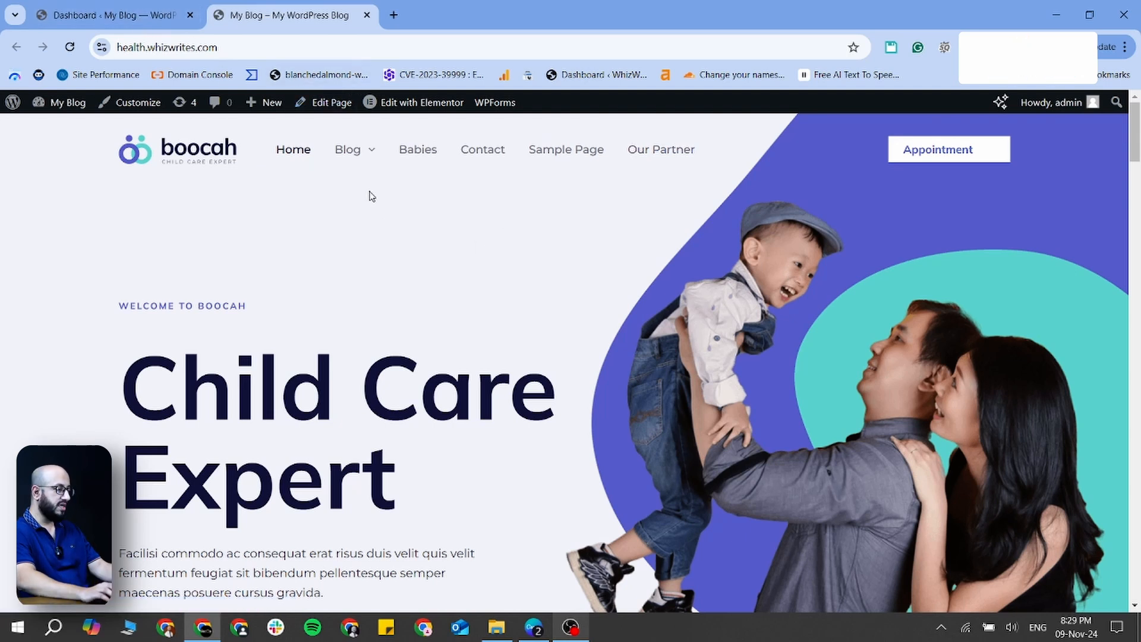
{"action": "mouse_move", "coordinate": [343, 144]}
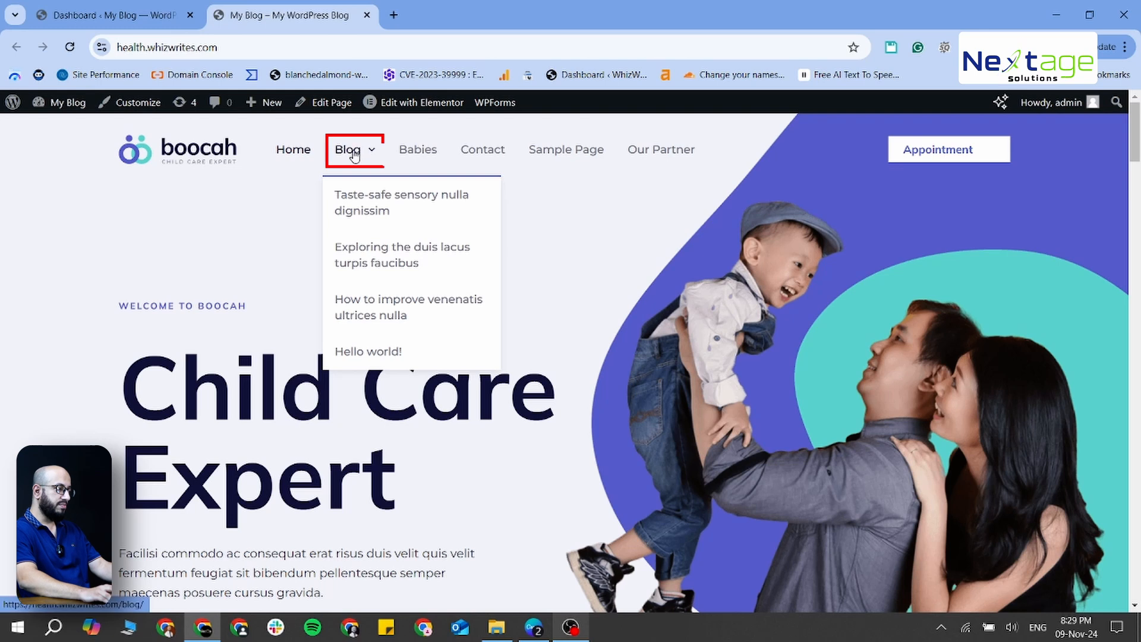
- Open the live site's Blog page and look through its posts and its sidebar of recent posts, archives and categories
{"action": "left_click", "coordinate": [351, 150]}
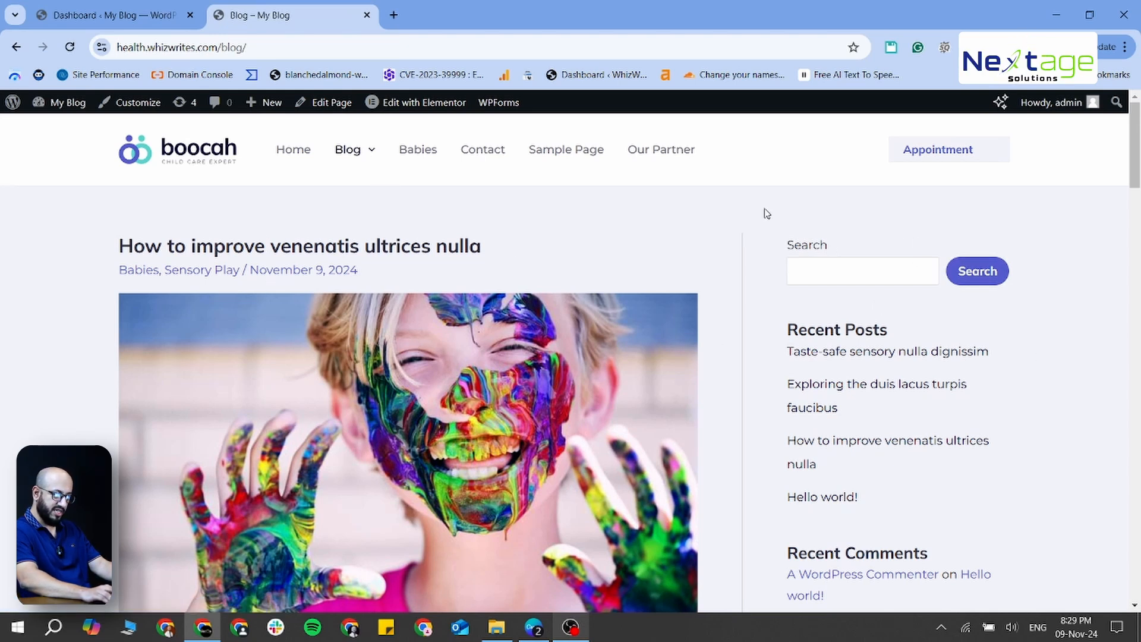
{"action": "scroll", "coordinate": [871, 357], "scroll_direction": "down", "scroll_amount": 2}
{"action": "scroll", "coordinate": [862, 279], "scroll_direction": "up", "scroll_amount": 2}
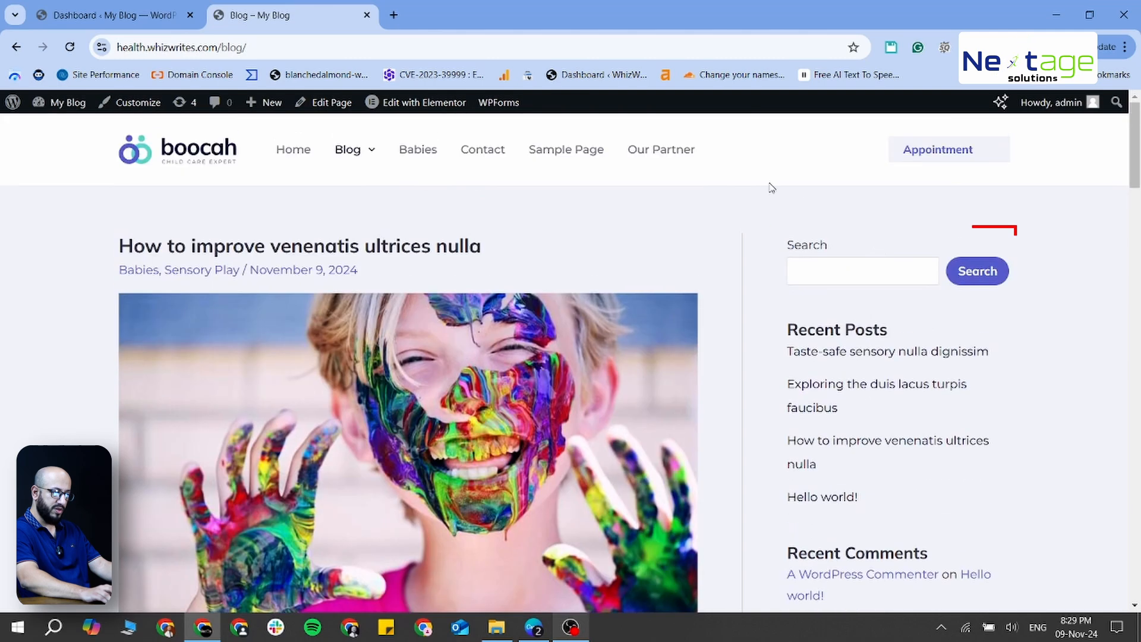
{"action": "scroll", "coordinate": [880, 404], "scroll_direction": "down", "scroll_amount": 2}
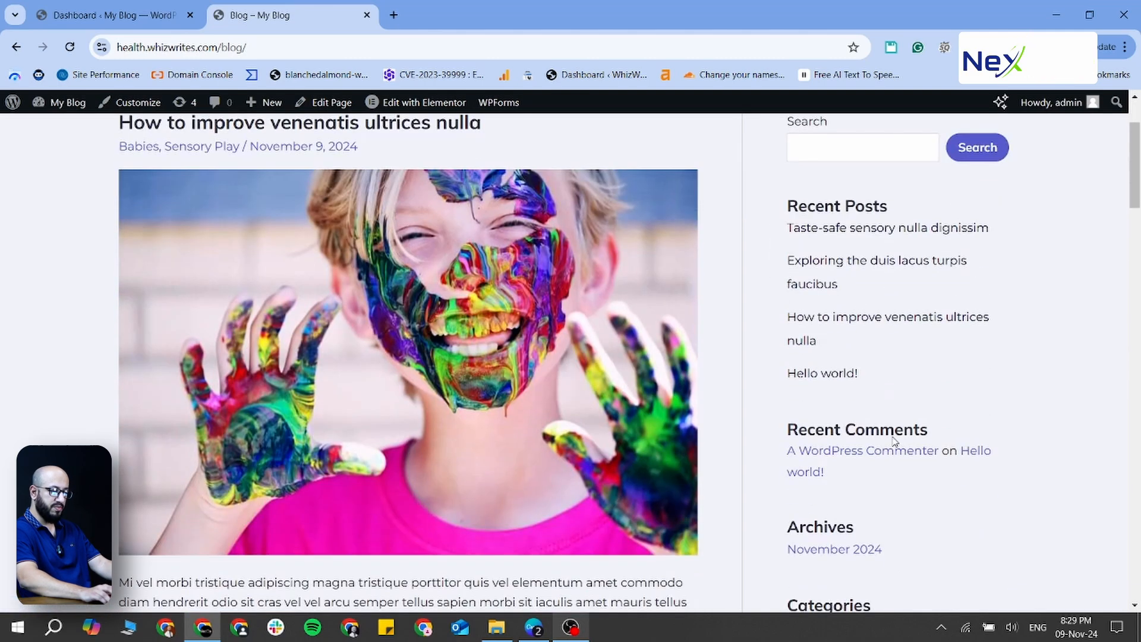
{"action": "scroll", "coordinate": [903, 469], "scroll_direction": "down", "scroll_amount": 10}
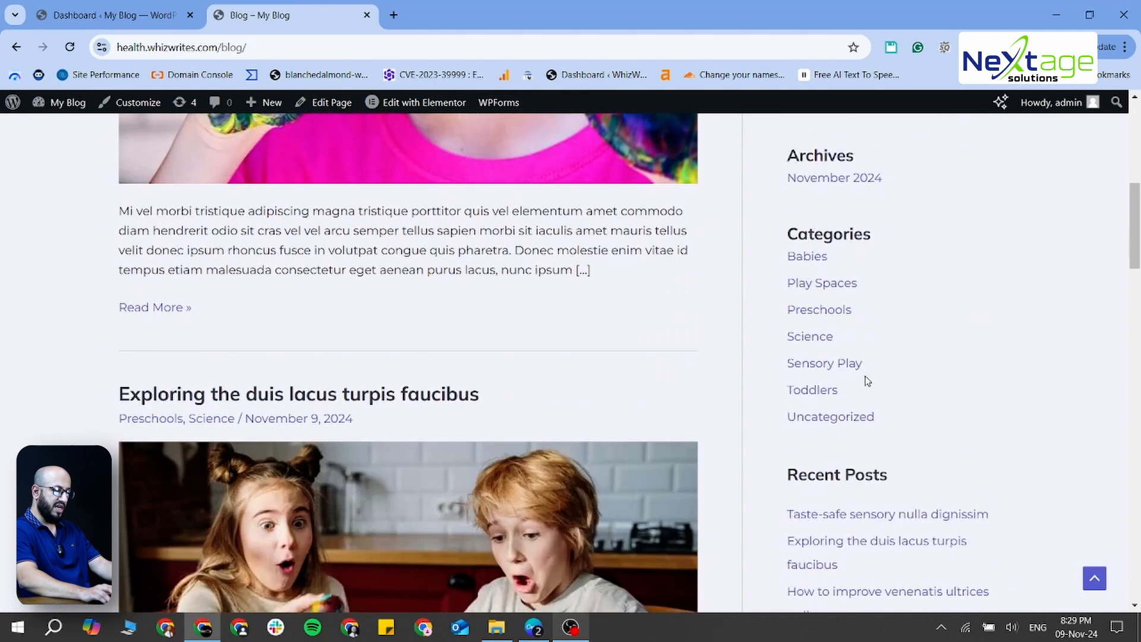
{"action": "scroll", "coordinate": [876, 457], "scroll_direction": "down", "scroll_amount": 8}
{"action": "scroll", "coordinate": [879, 464], "scroll_direction": "up", "scroll_amount": 15}
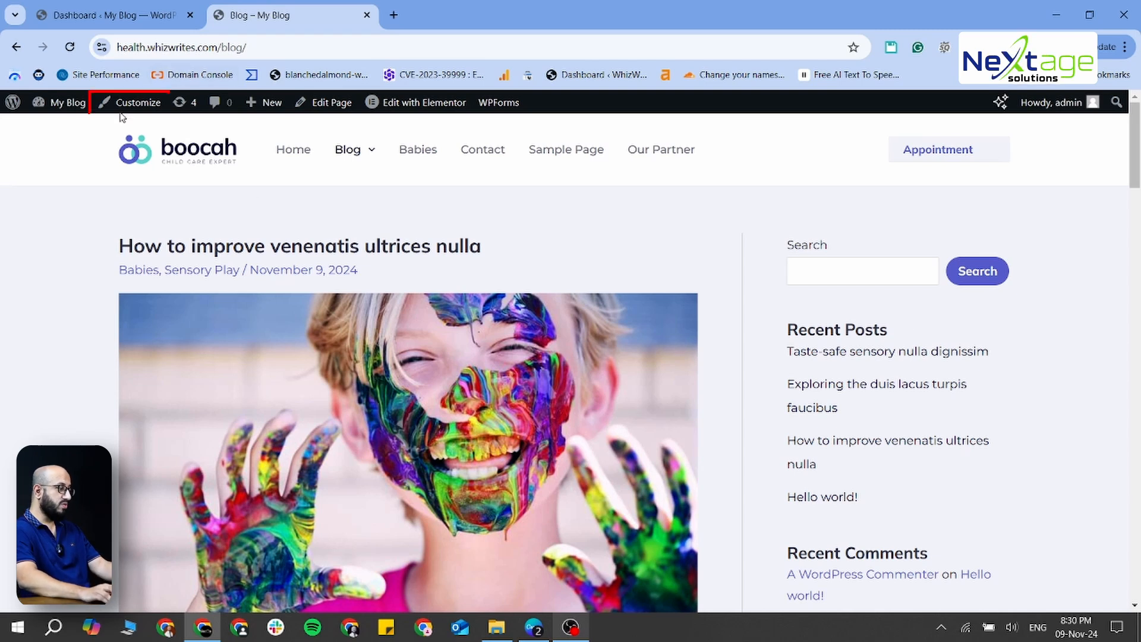
- Open the theme Customizer for the Blog page in a new browser tab and go to its Blog settings
{"action": "left_click", "coordinate": [135, 103], "text": "ctrl"}
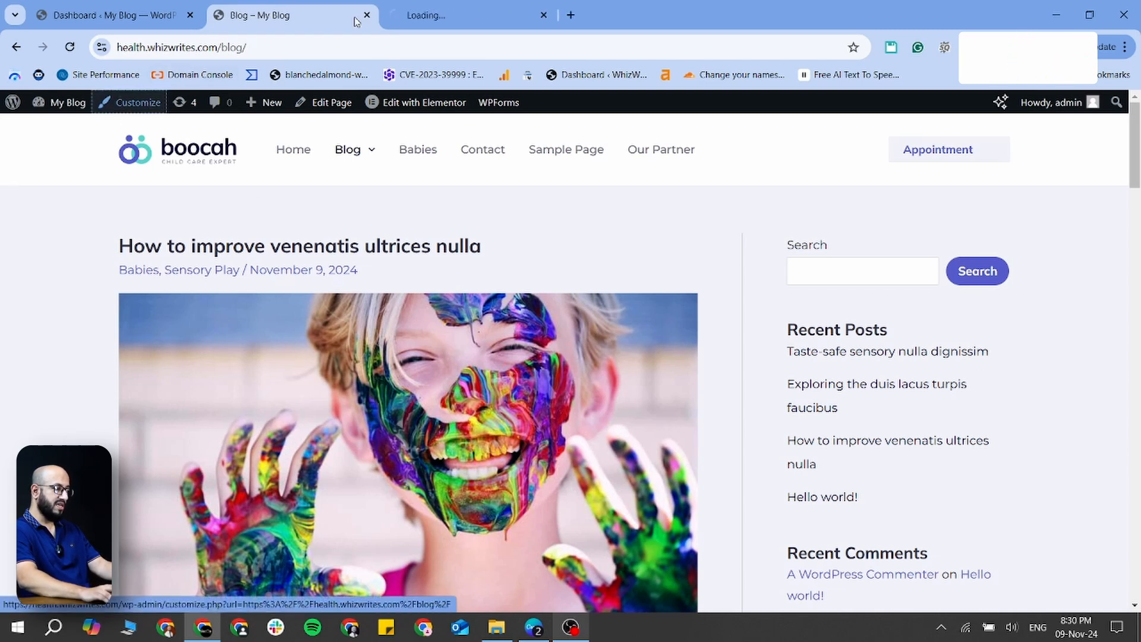
{"action": "left_click", "coordinate": [433, 13]}
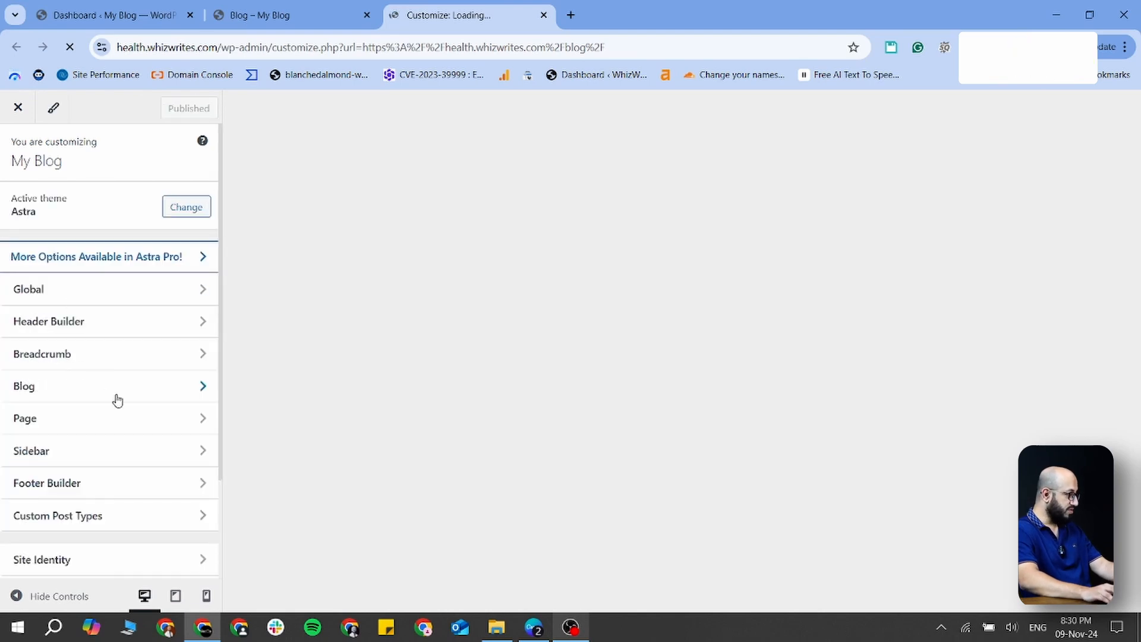
{"action": "left_click", "coordinate": [63, 388]}
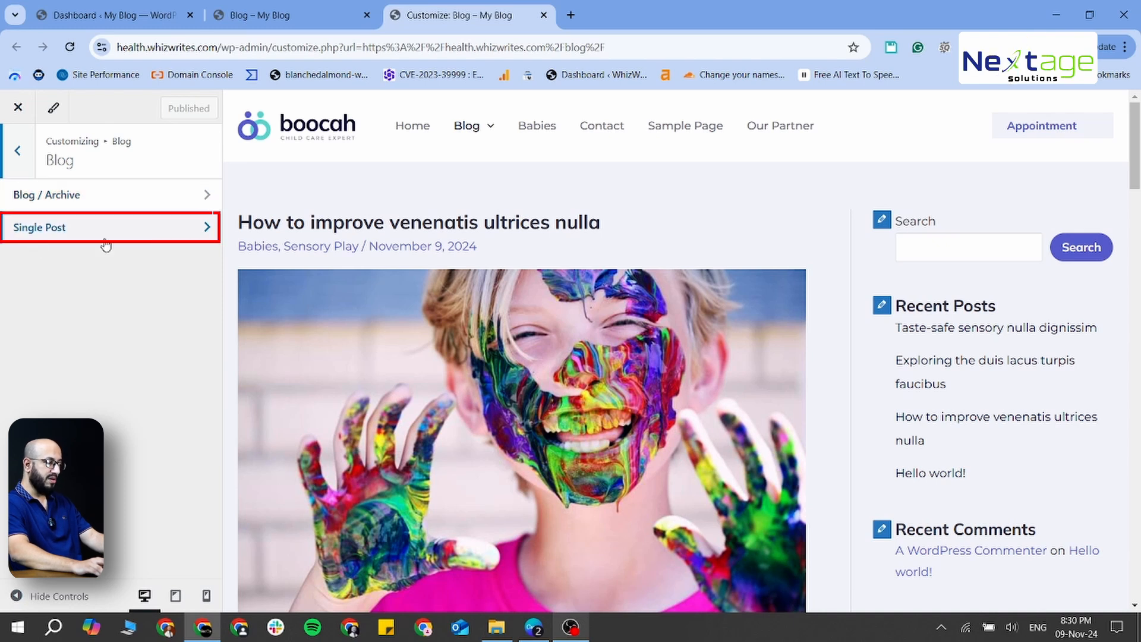
- Return to the live site, reload the Blog page and review the full list of posts
{"action": "left_click", "coordinate": [262, 15]}
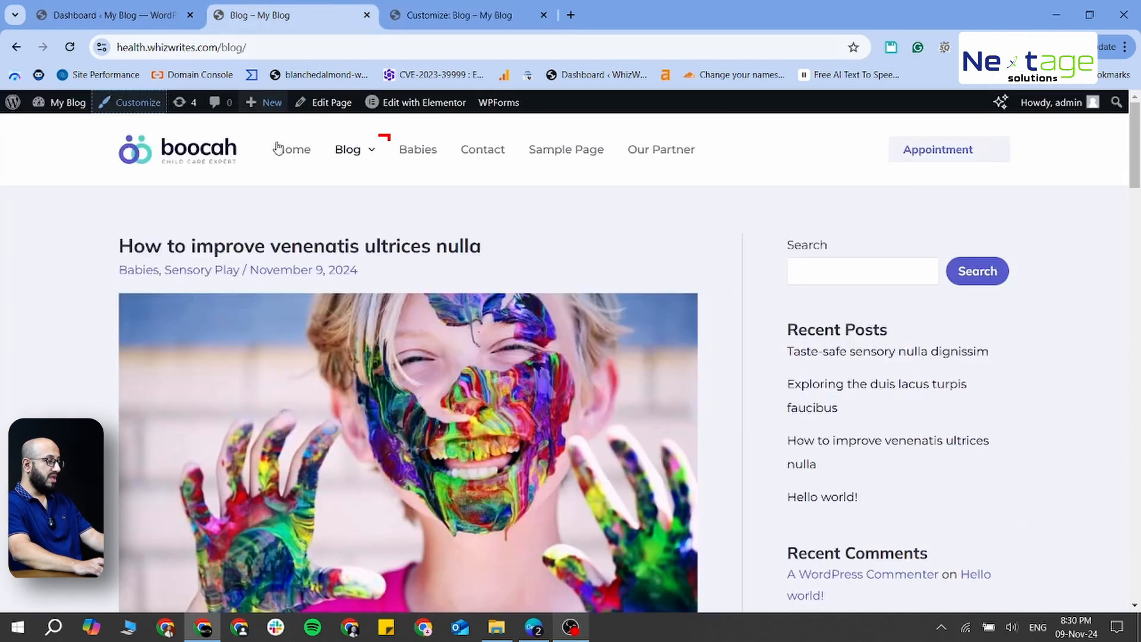
{"action": "left_click", "coordinate": [352, 156]}
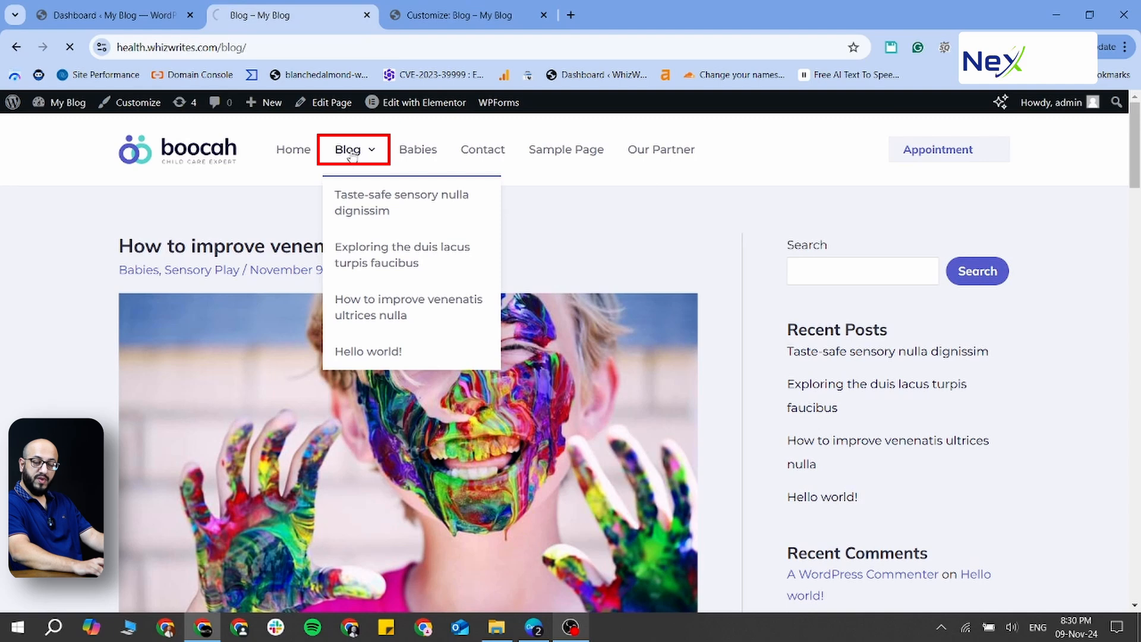
{"action": "scroll", "coordinate": [172, 359], "scroll_direction": "down", "scroll_amount": 5}
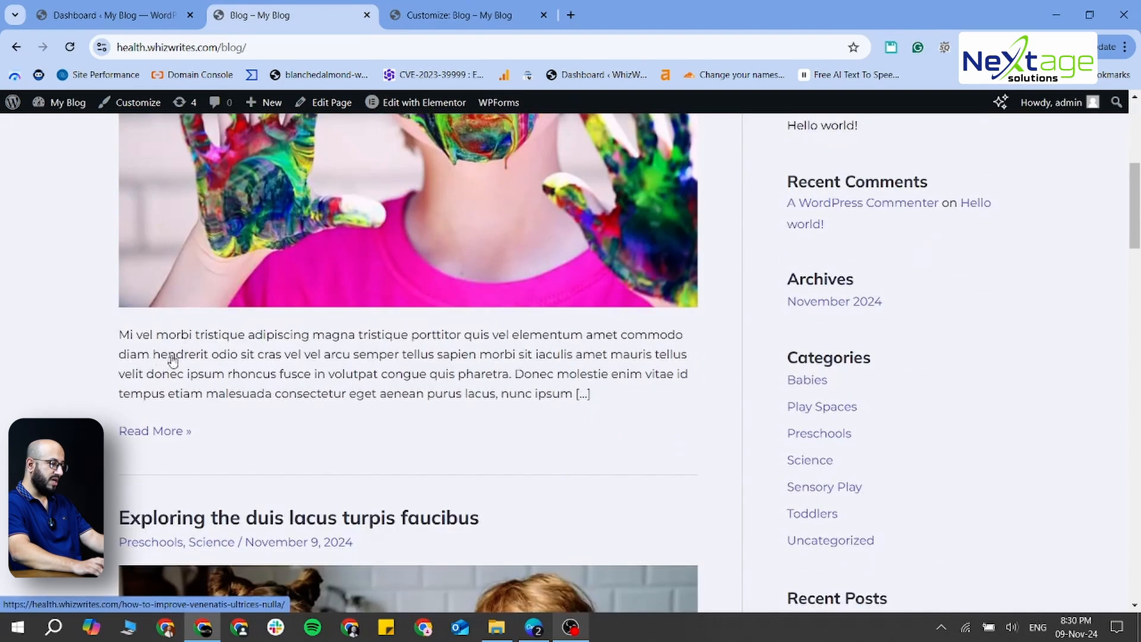
{"action": "scroll", "coordinate": [172, 360], "scroll_direction": "down", "scroll_amount": 20}
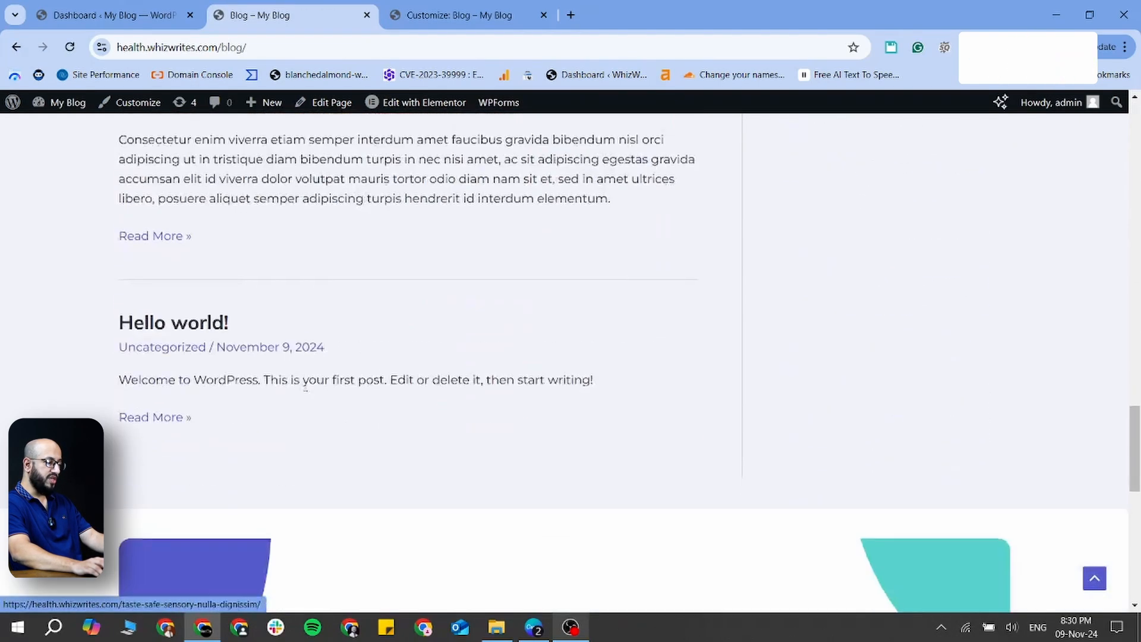
{"action": "scroll", "coordinate": [309, 389], "scroll_direction": "down", "scroll_amount": 5}
{"action": "scroll", "coordinate": [315, 390], "scroll_direction": "up", "scroll_amount": 15}
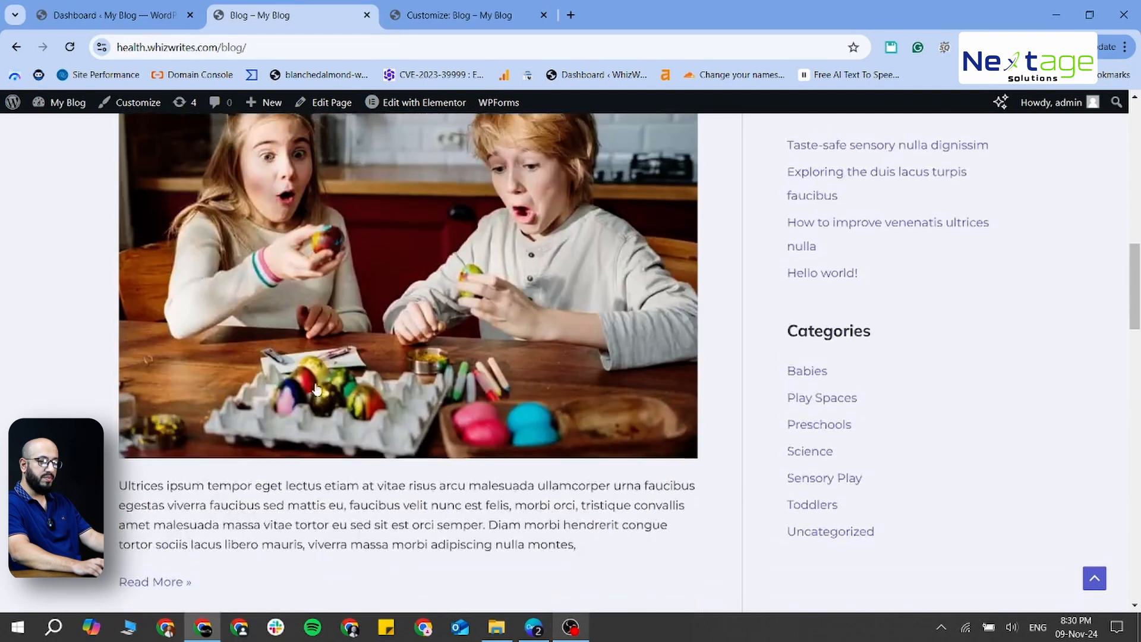
{"action": "scroll", "coordinate": [315, 389], "scroll_direction": "up", "scroll_amount": 10}
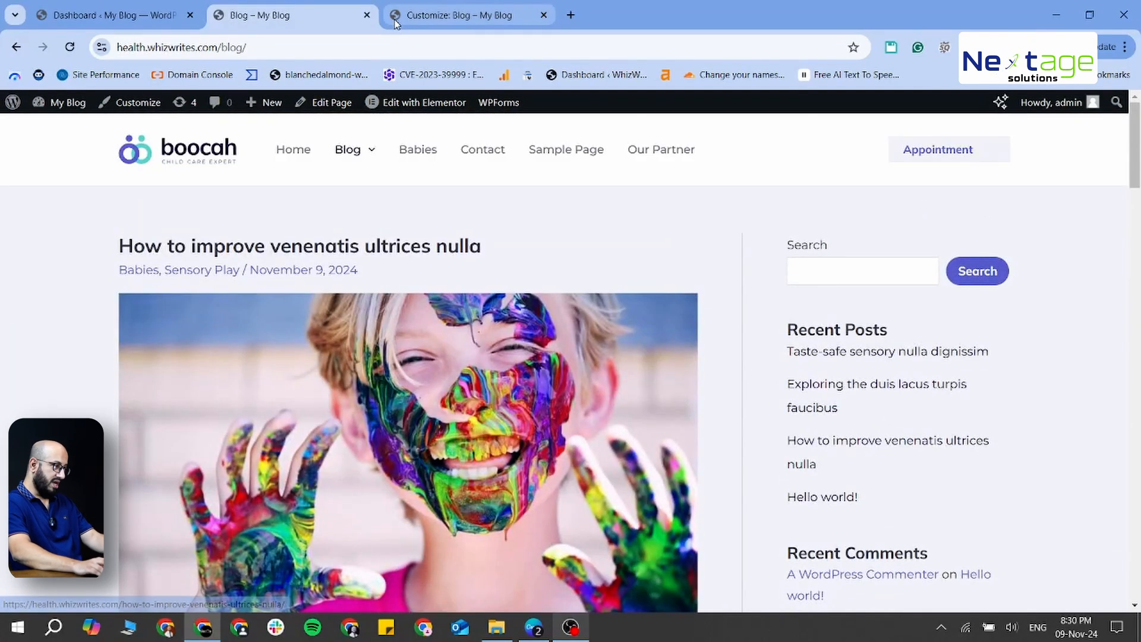
- Open the post "How to improve venenatis ultrices nulla" and examine its single-post layout, from title and image to body text
{"action": "left_click", "coordinate": [411, 254]}
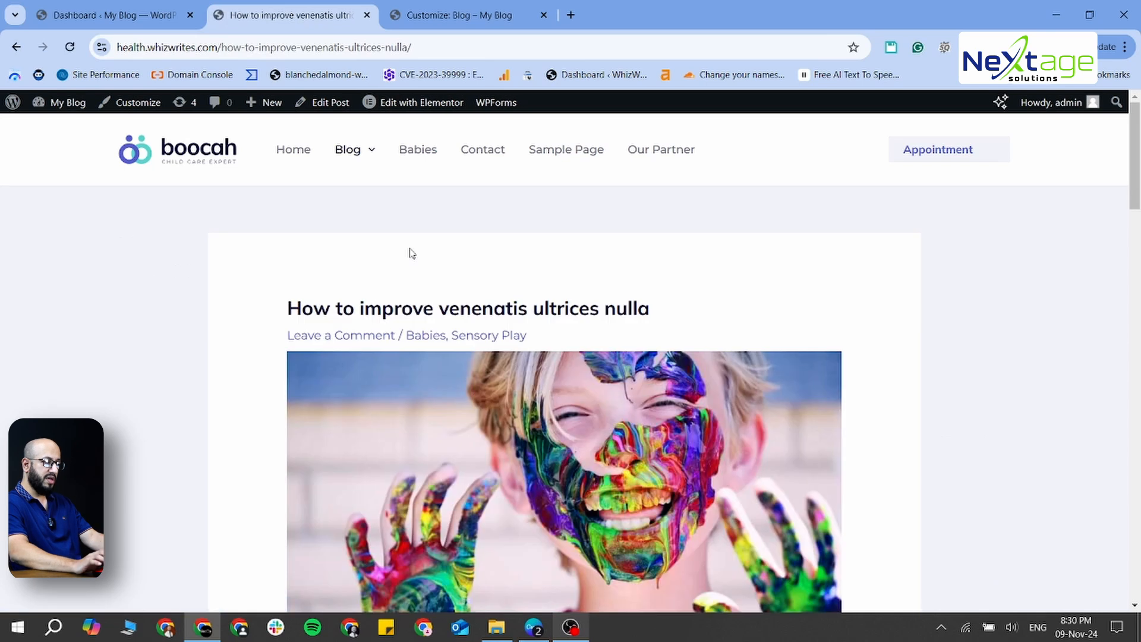
{"action": "scroll", "coordinate": [608, 411], "scroll_direction": "down", "scroll_amount": 15}
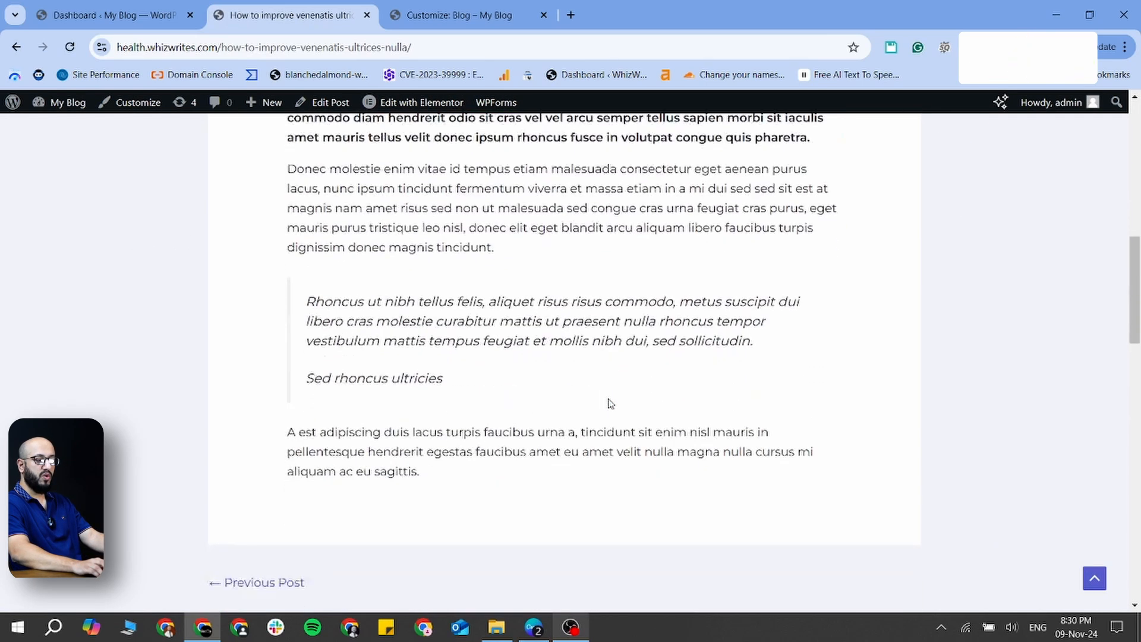
{"action": "scroll", "coordinate": [608, 403], "scroll_direction": "down", "scroll_amount": 3}
{"action": "scroll", "coordinate": [606, 400], "scroll_direction": "up", "scroll_amount": 15}
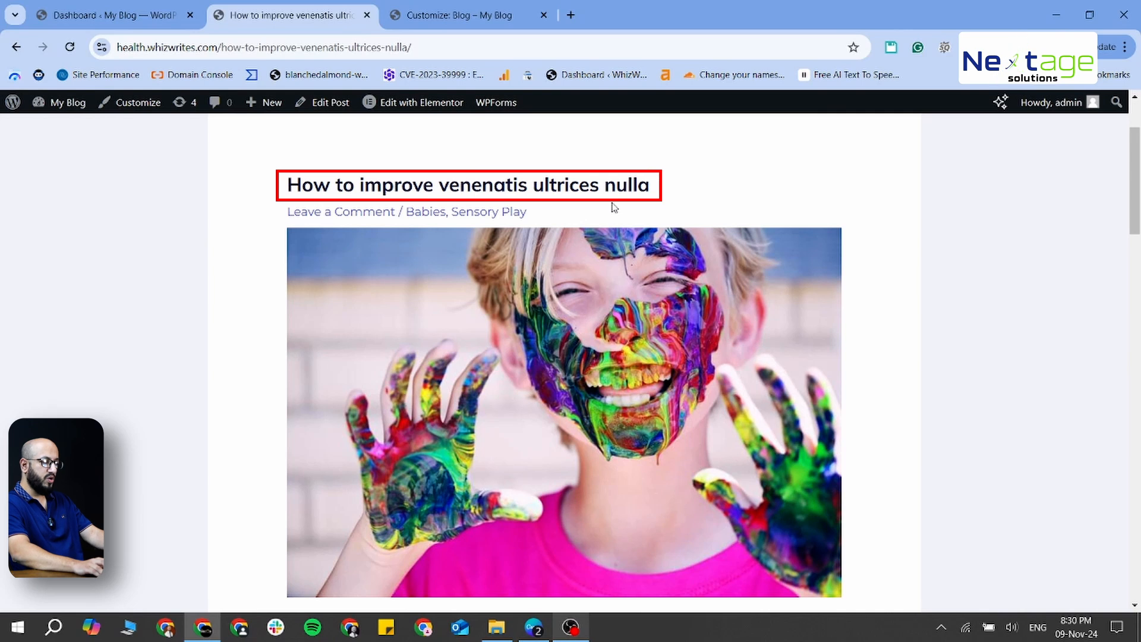
{"action": "scroll", "coordinate": [624, 205], "scroll_direction": "down", "scroll_amount": 6}
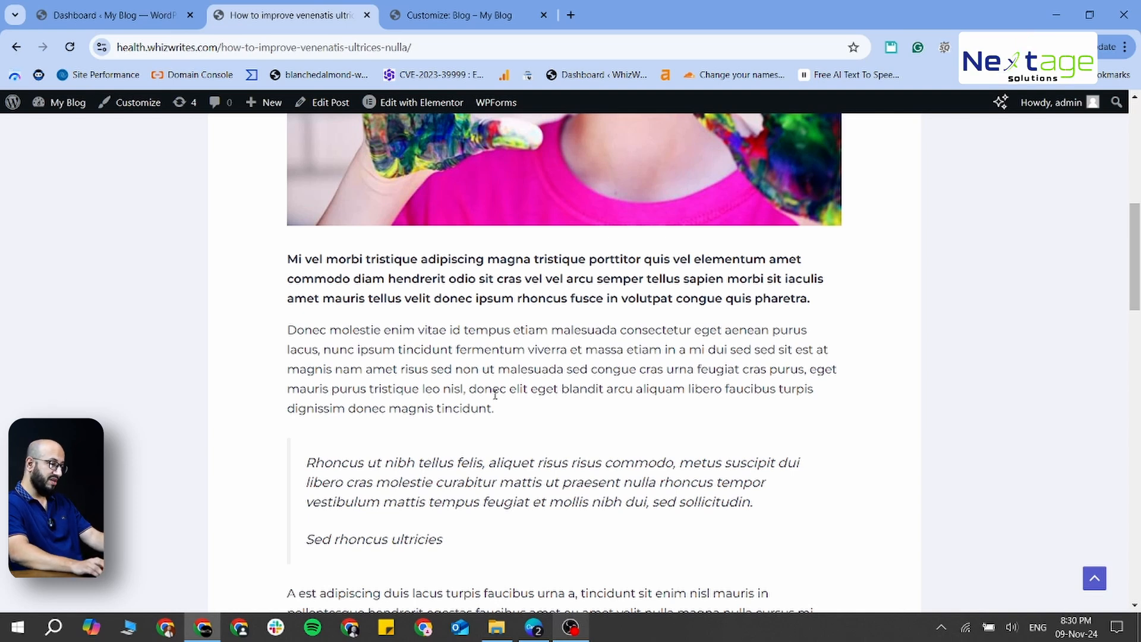
{"action": "scroll", "coordinate": [495, 394], "scroll_direction": "down", "scroll_amount": 3}
{"action": "scroll", "coordinate": [495, 397], "scroll_direction": "up", "scroll_amount": 6}
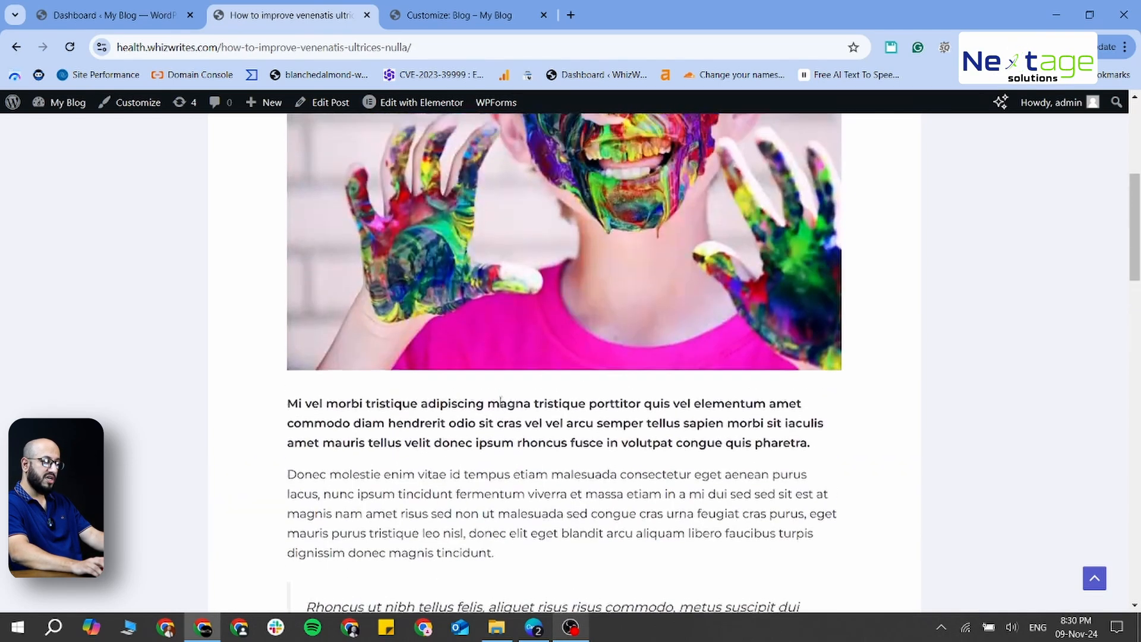
{"action": "scroll", "coordinate": [501, 401], "scroll_direction": "up", "scroll_amount": 5}
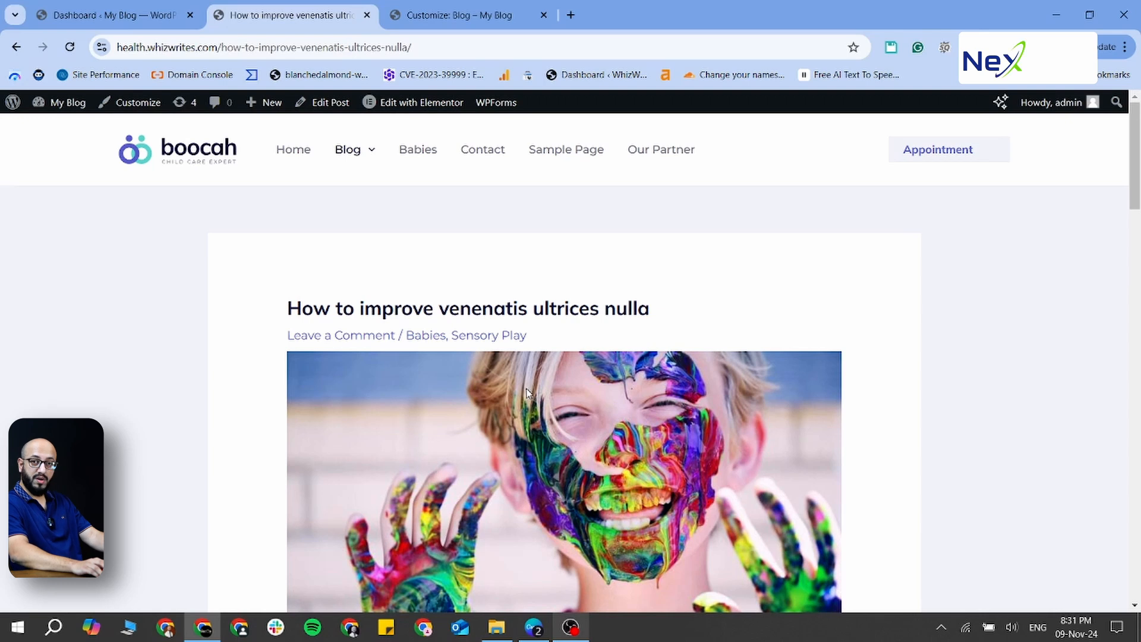
{"action": "scroll", "coordinate": [568, 375], "scroll_direction": "down", "scroll_amount": 4}
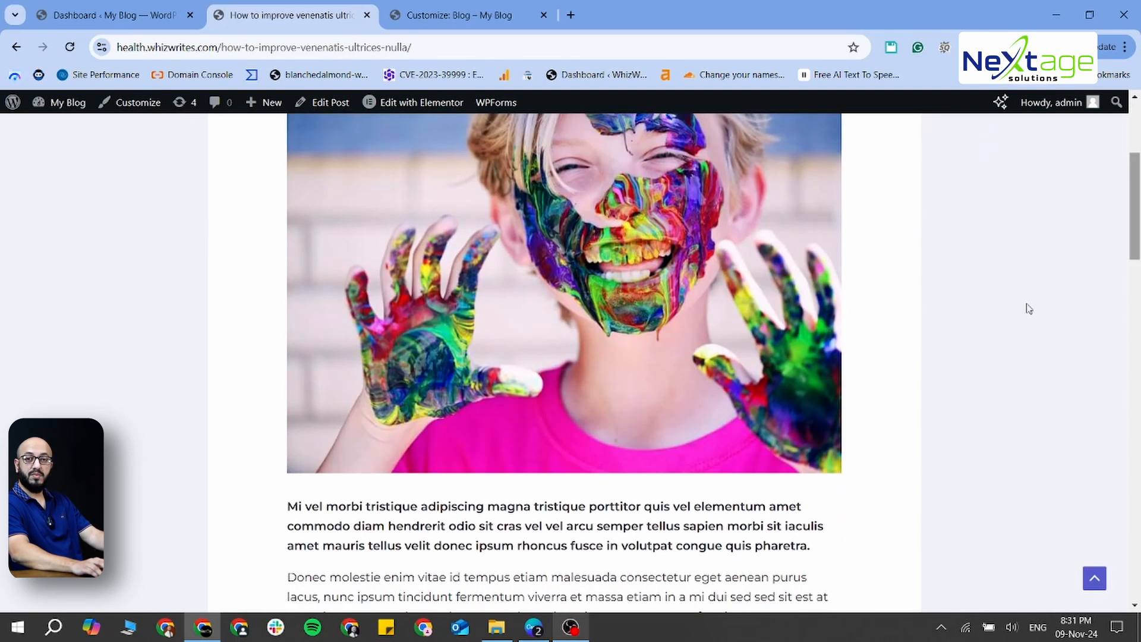
{"action": "scroll", "coordinate": [619, 412], "scroll_direction": "up", "scroll_amount": 5}
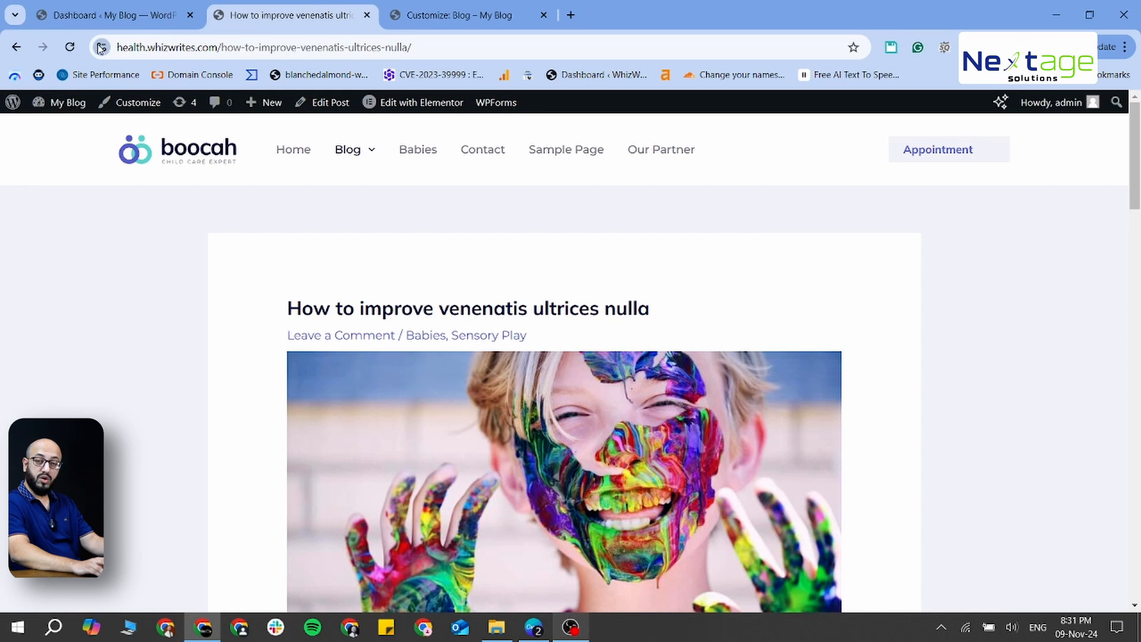
- Switch back to the Customizer and examine the Blog / Archive container layout, container style and sidebar options
{"action": "key", "text": "ctrl+Tab"}
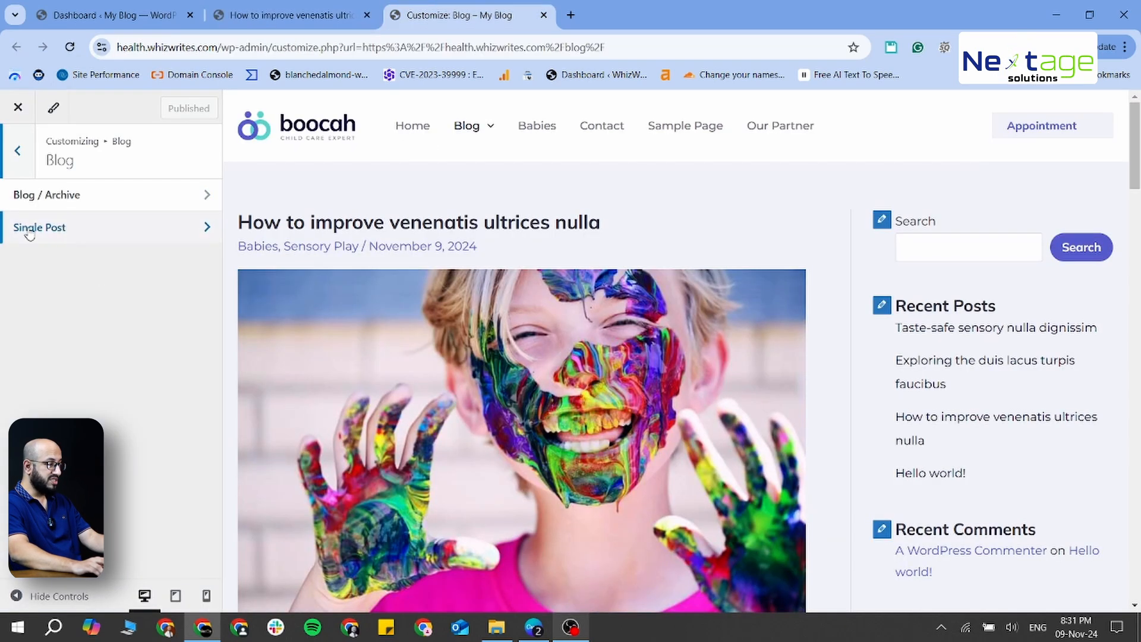
{"action": "left_click", "coordinate": [89, 200]}
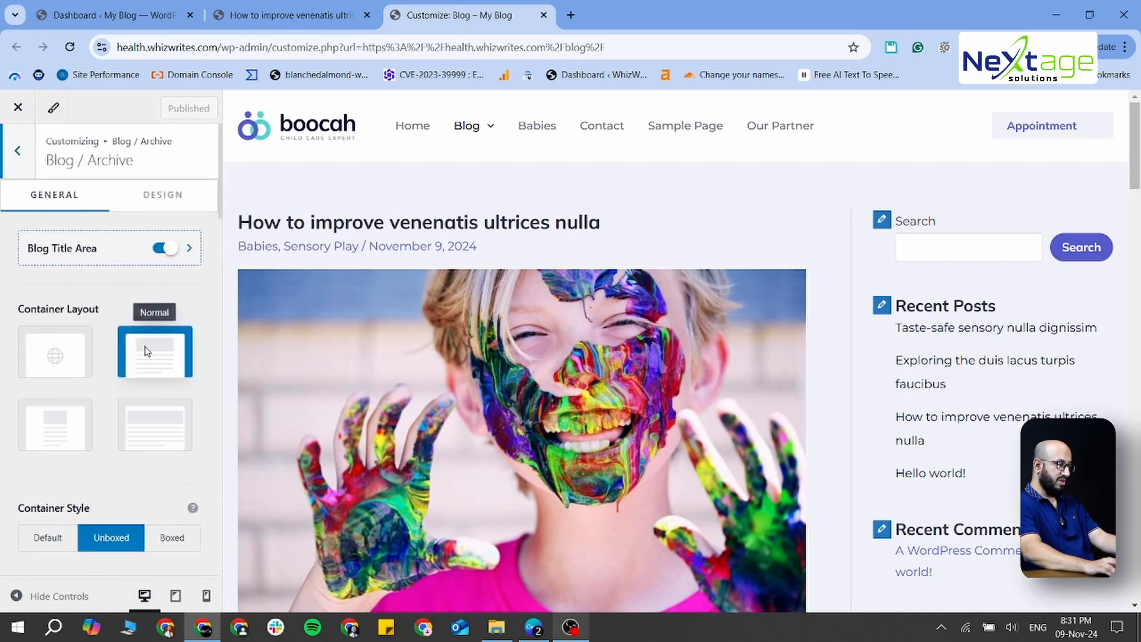
{"action": "scroll", "coordinate": [151, 364], "scroll_direction": "down", "scroll_amount": 2}
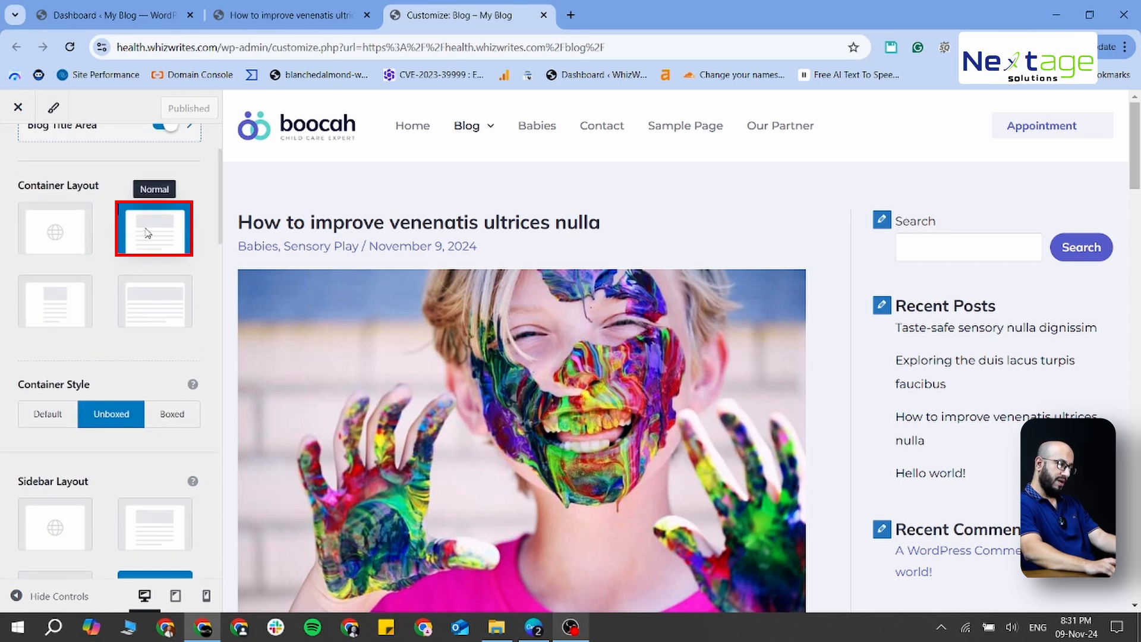
{"action": "scroll", "coordinate": [136, 381], "scroll_direction": "down", "scroll_amount": 2}
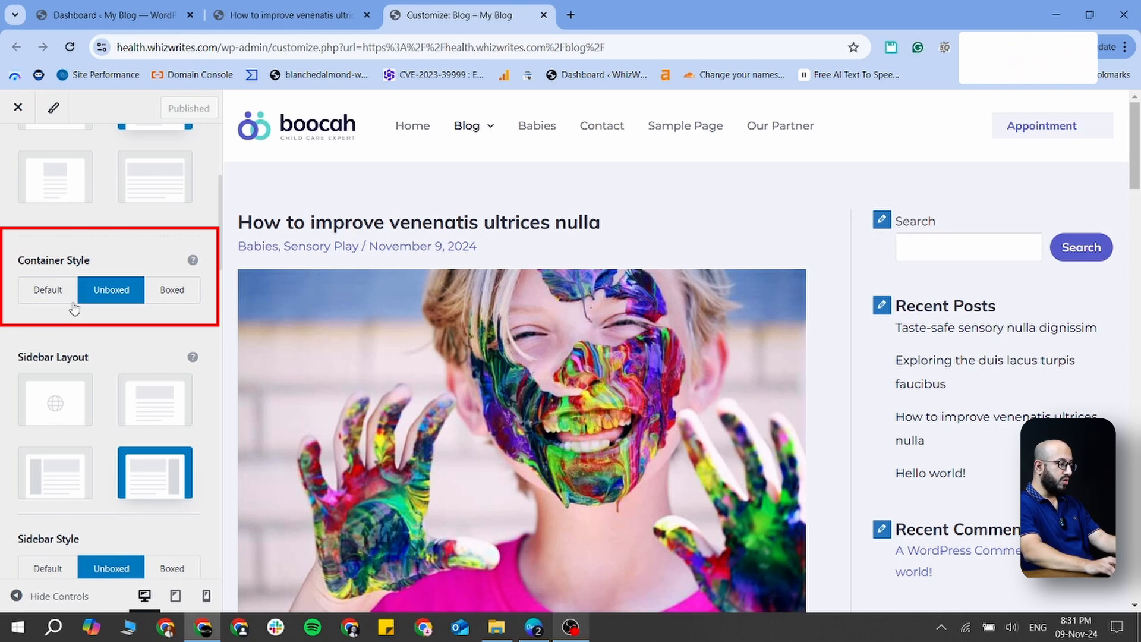
- Preview the Boxed container style and the left sidebar for the blog archive, restoring Unboxed and the right sidebar
{"action": "left_click", "coordinate": [173, 296]}
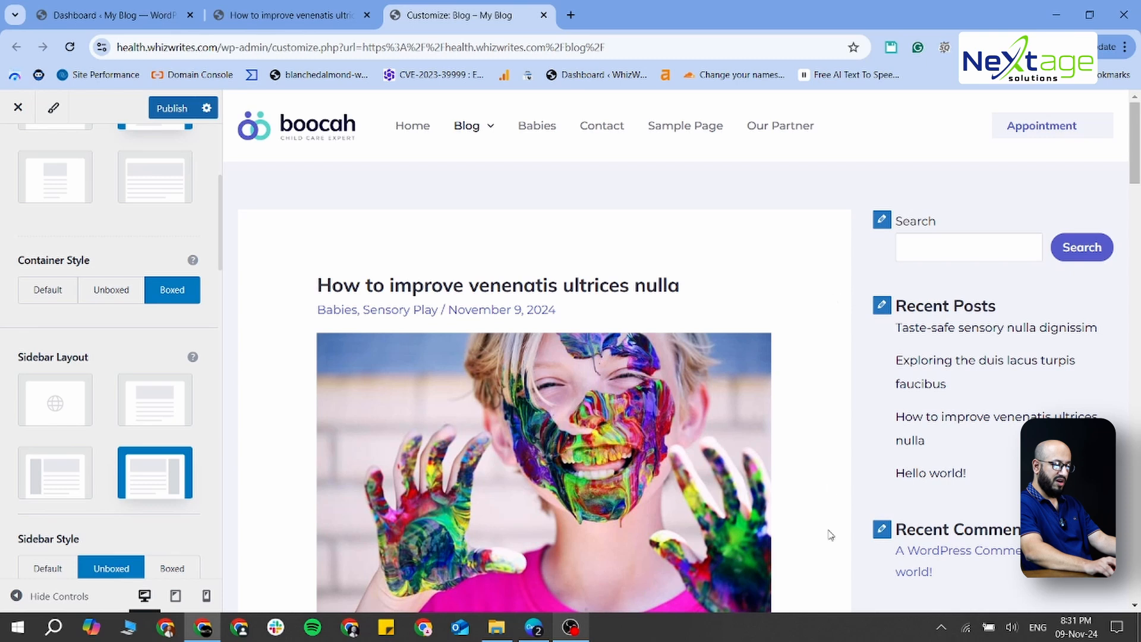
{"action": "left_click", "coordinate": [108, 290]}
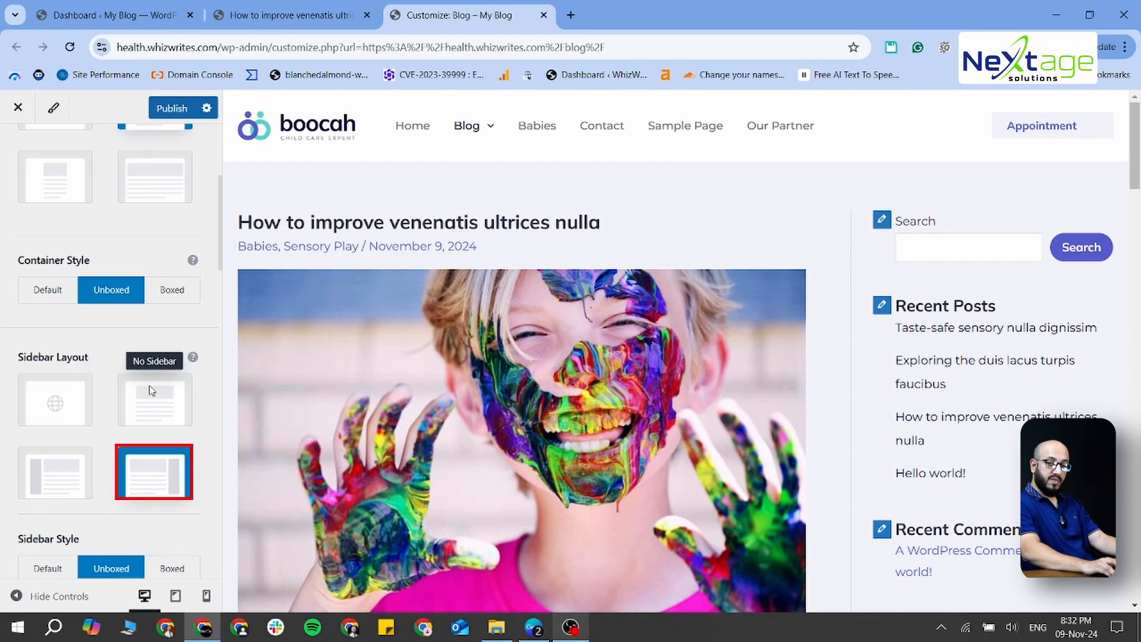
{"action": "left_click", "coordinate": [41, 491]}
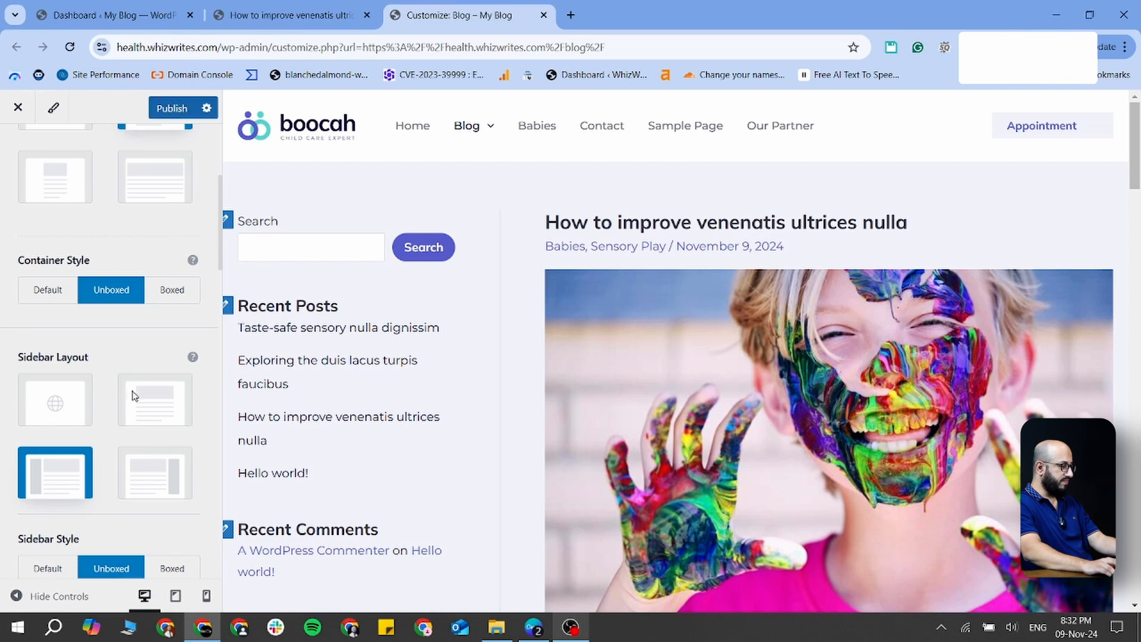
{"action": "left_click", "coordinate": [165, 482]}
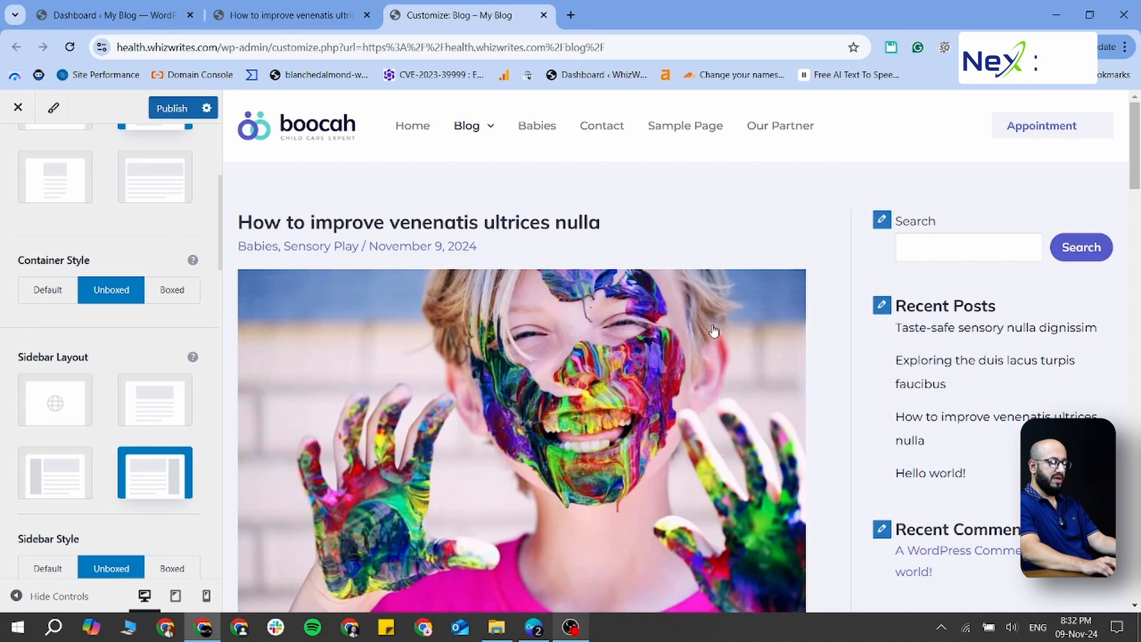
- Leave the Blog / Archive settings and open the Single Post settings in the Customizer
{"action": "scroll", "coordinate": [174, 291], "scroll_direction": "up", "scroll_amount": 4}
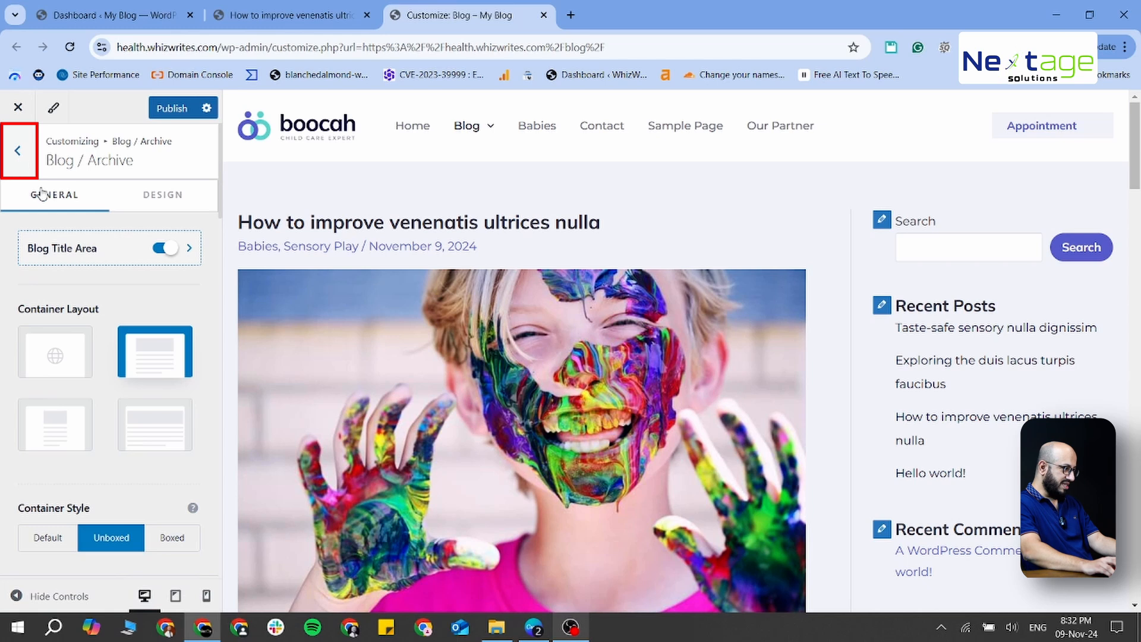
{"action": "left_click", "coordinate": [17, 151]}
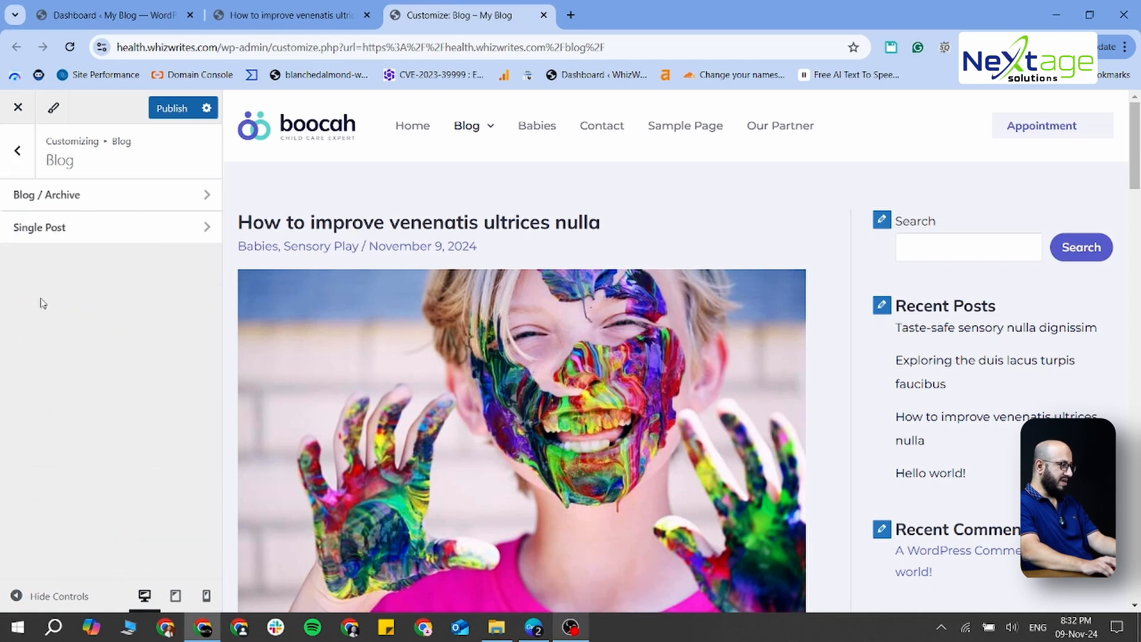
{"action": "left_click", "coordinate": [69, 232]}
- Return to the live post and examine its layout down to the comment form
{"action": "left_click", "coordinate": [273, 15]}
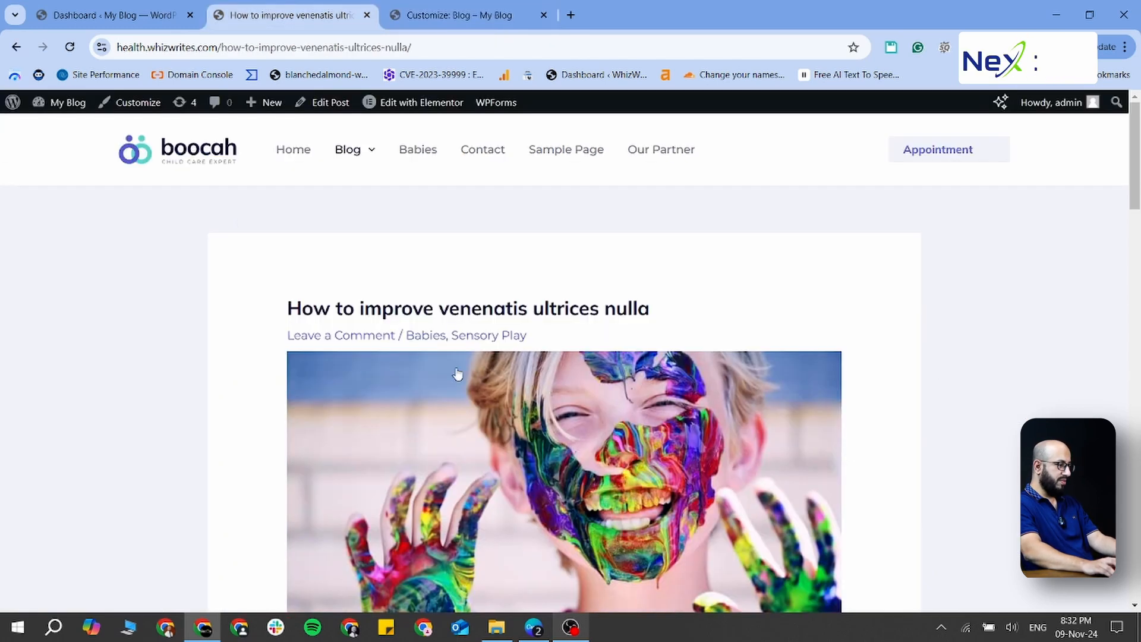
{"action": "scroll", "coordinate": [641, 383], "scroll_direction": "down", "scroll_amount": 10}
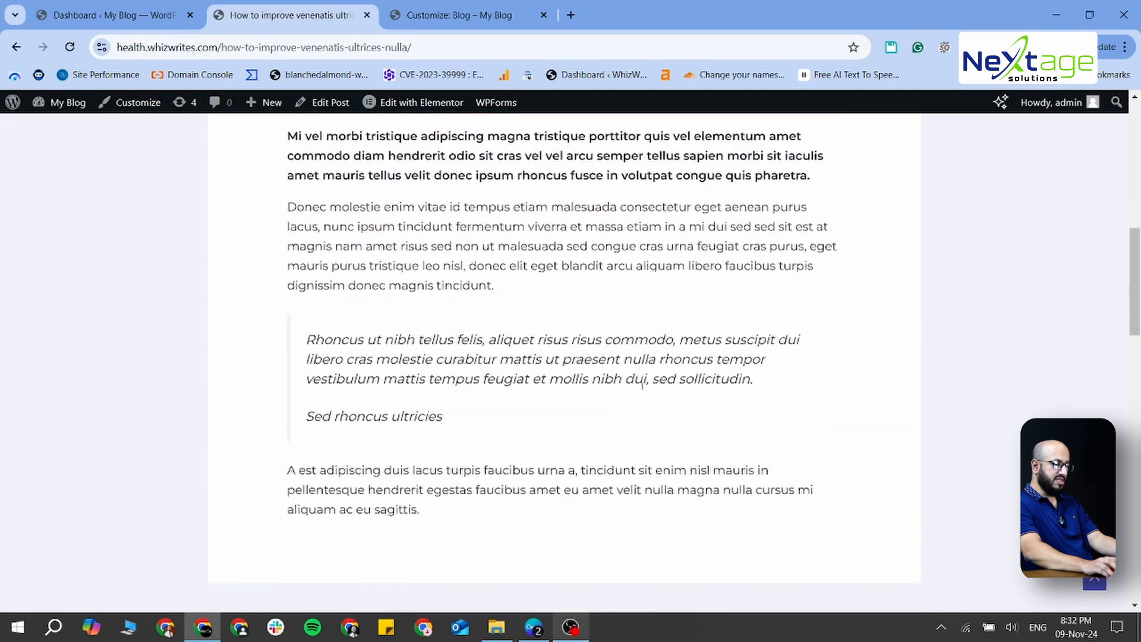
{"action": "scroll", "coordinate": [648, 387], "scroll_direction": "down", "scroll_amount": 10}
{"action": "scroll", "coordinate": [650, 397], "scroll_direction": "up", "scroll_amount": 8}
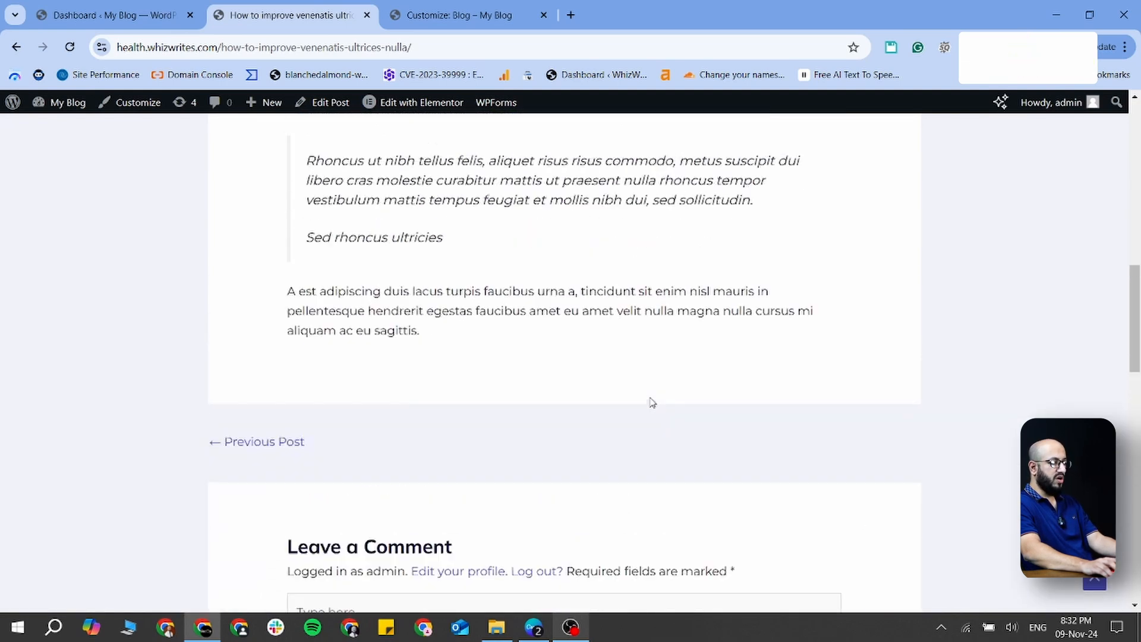
- Set the Single Post sidebar layout to the right sidebar in the Customizer and publish the change
{"action": "scroll", "coordinate": [652, 403], "scroll_direction": "up", "scroll_amount": 12}
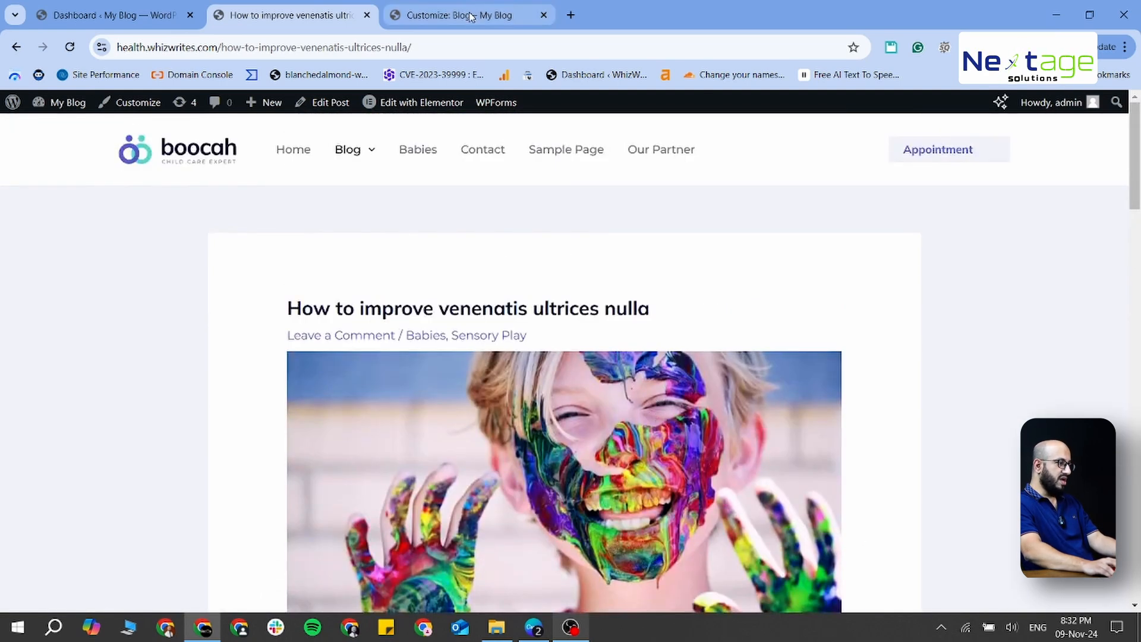
{"action": "left_click", "coordinate": [471, 17]}
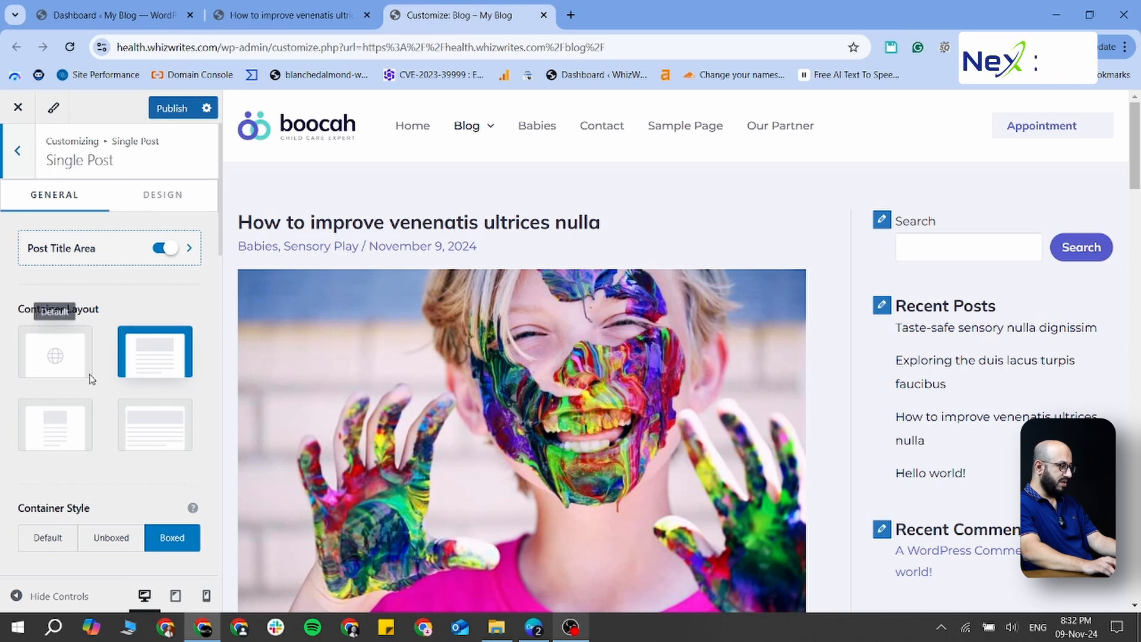
{"action": "scroll", "coordinate": [145, 400], "scroll_direction": "down", "scroll_amount": 3}
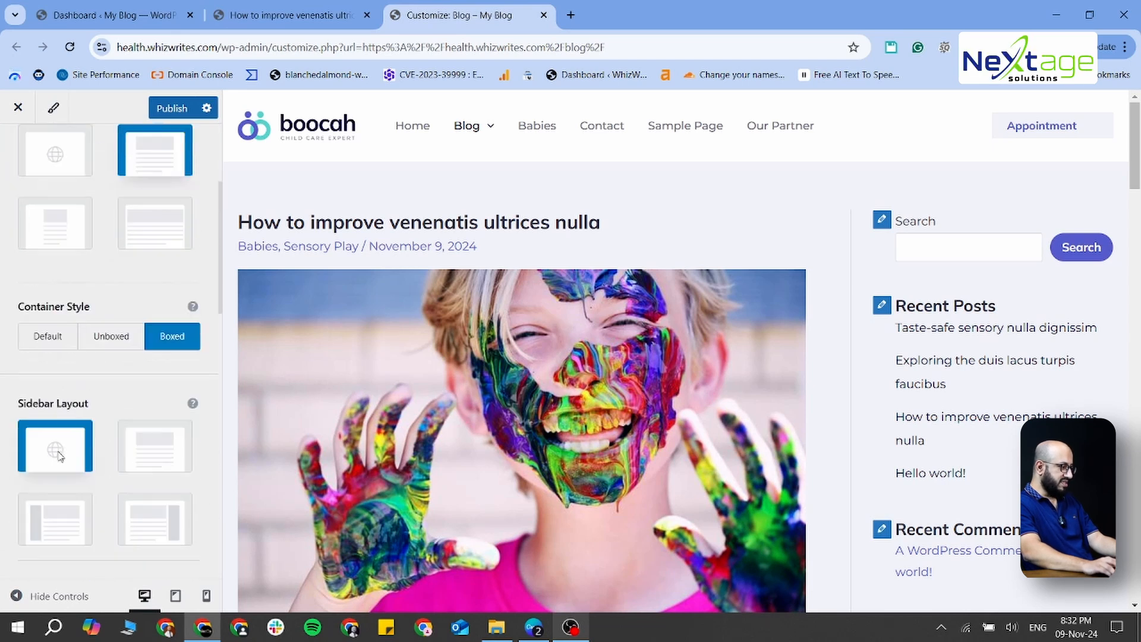
{"action": "scroll", "coordinate": [60, 456], "scroll_direction": "down", "scroll_amount": 1}
{"action": "left_click", "coordinate": [157, 485]}
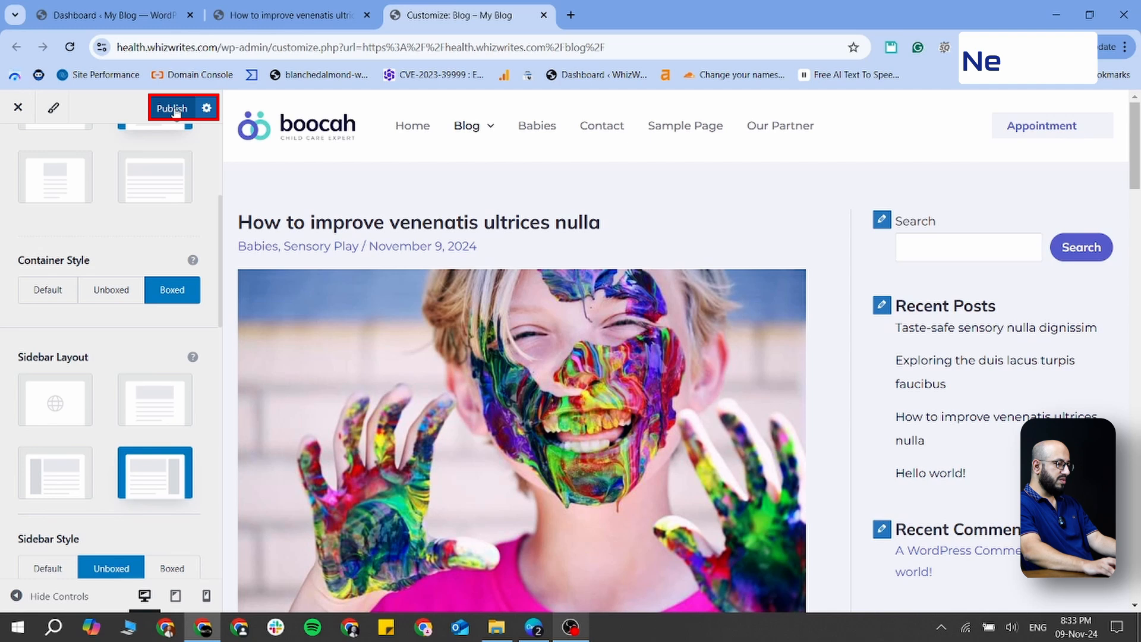
{"action": "left_click", "coordinate": [174, 109]}
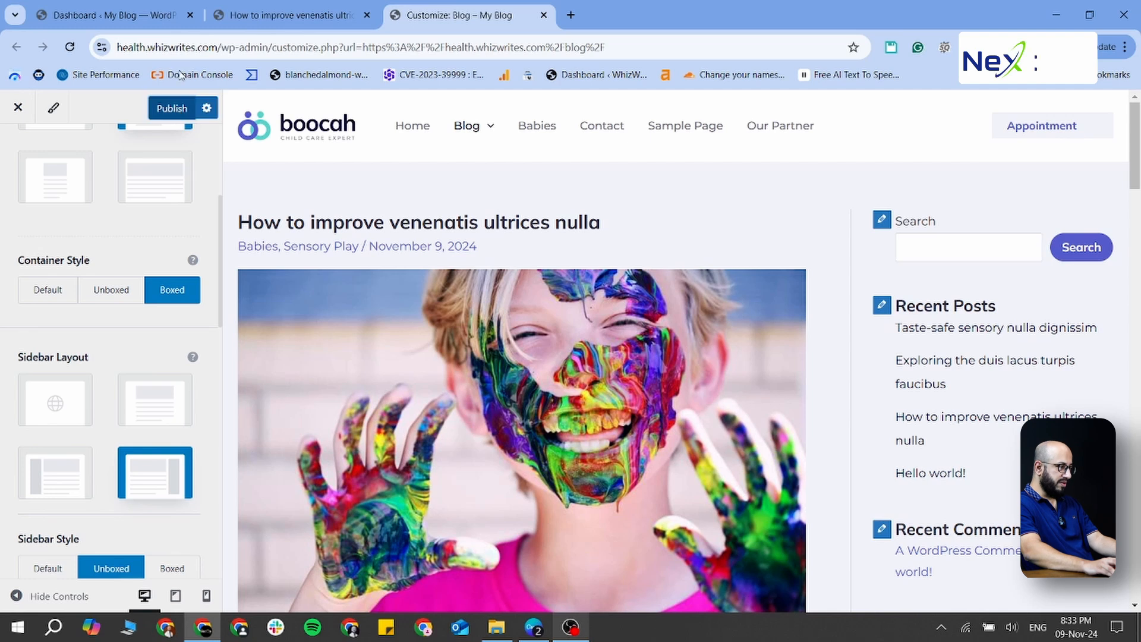
- Return to the live post and examine the sidebar beside the article from the search box to the recent posts
{"action": "left_click", "coordinate": [291, 15]}
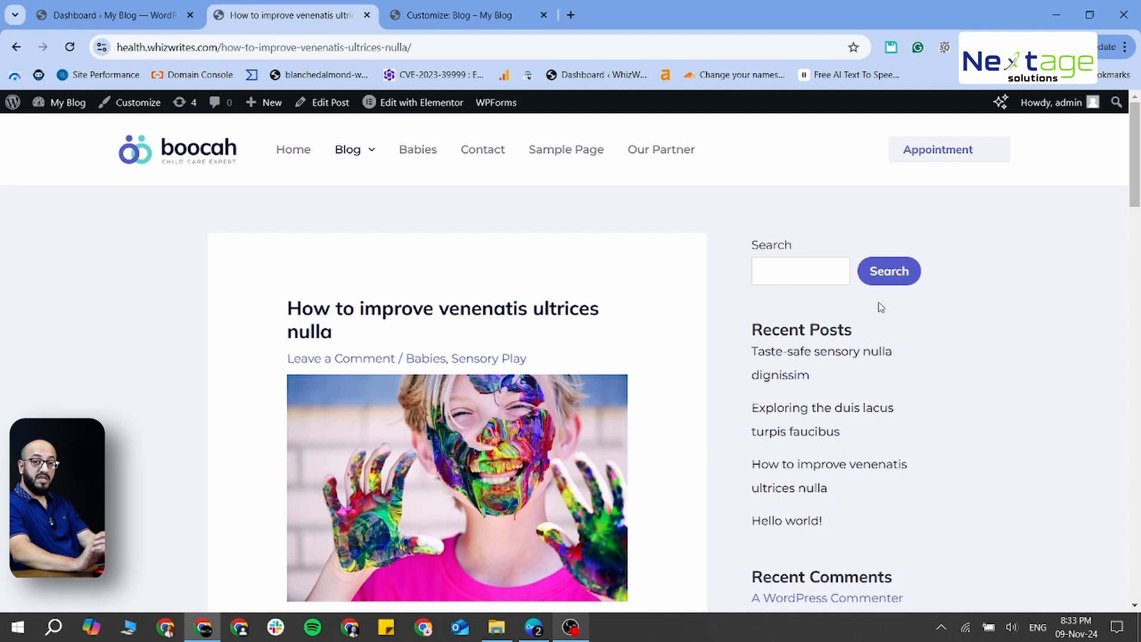
{"action": "scroll", "coordinate": [907, 334], "scroll_direction": "down", "scroll_amount": 8}
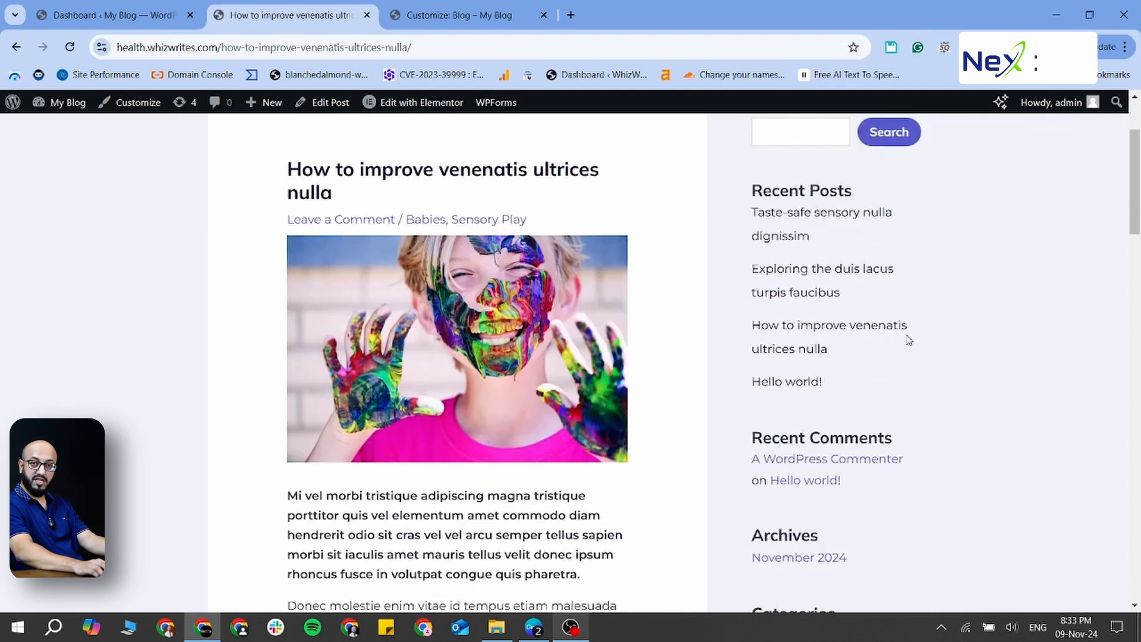
{"action": "scroll", "coordinate": [909, 343], "scroll_direction": "down", "scroll_amount": 10}
{"action": "scroll", "coordinate": [907, 341], "scroll_direction": "up", "scroll_amount": 17}
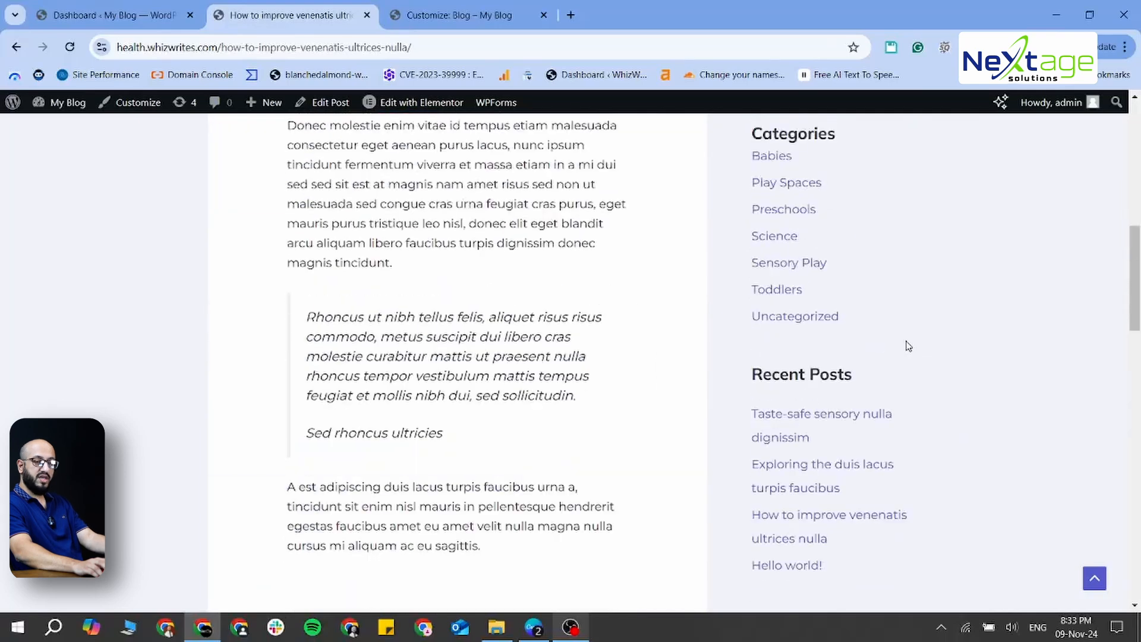
{"action": "scroll", "coordinate": [887, 354], "scroll_direction": "up", "scroll_amount": 2}
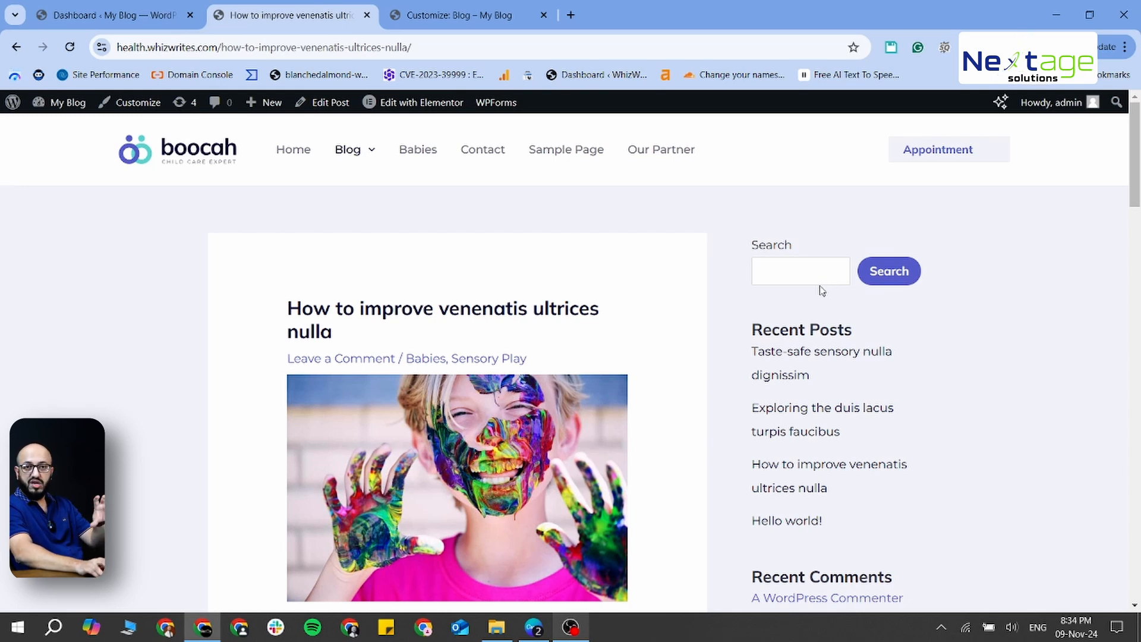
- Search the site for "hello" with the sidebar's search widget
{"action": "left_click", "coordinate": [791, 269]}
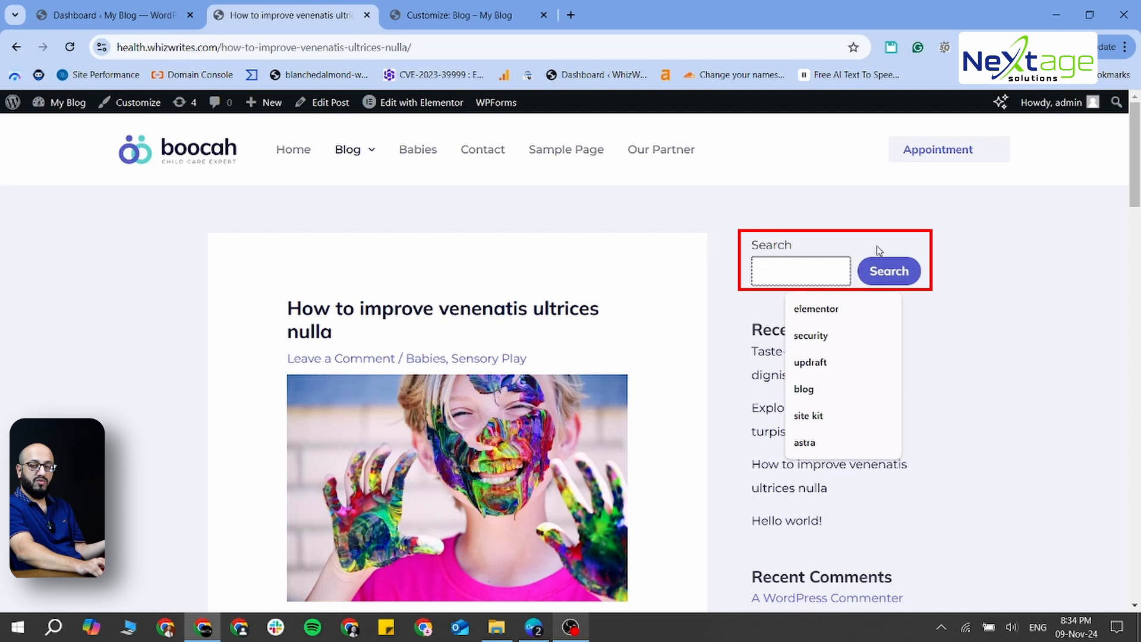
{"action": "left_click", "coordinate": [987, 279]}
{"action": "left_click", "coordinate": [776, 273]}
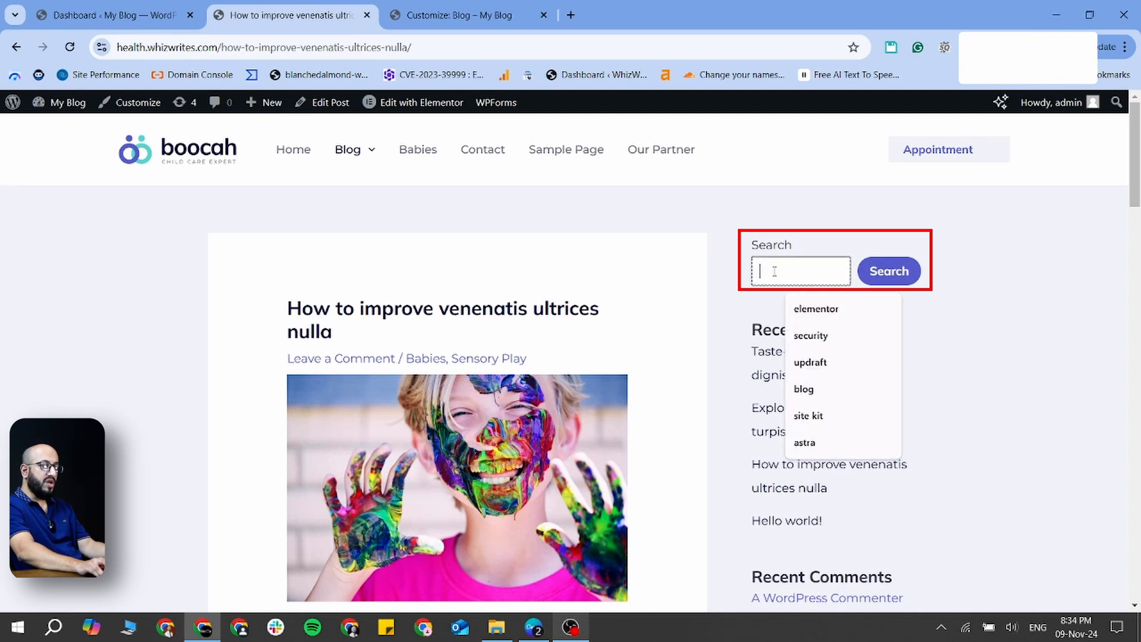
{"action": "type", "text": "hello"}
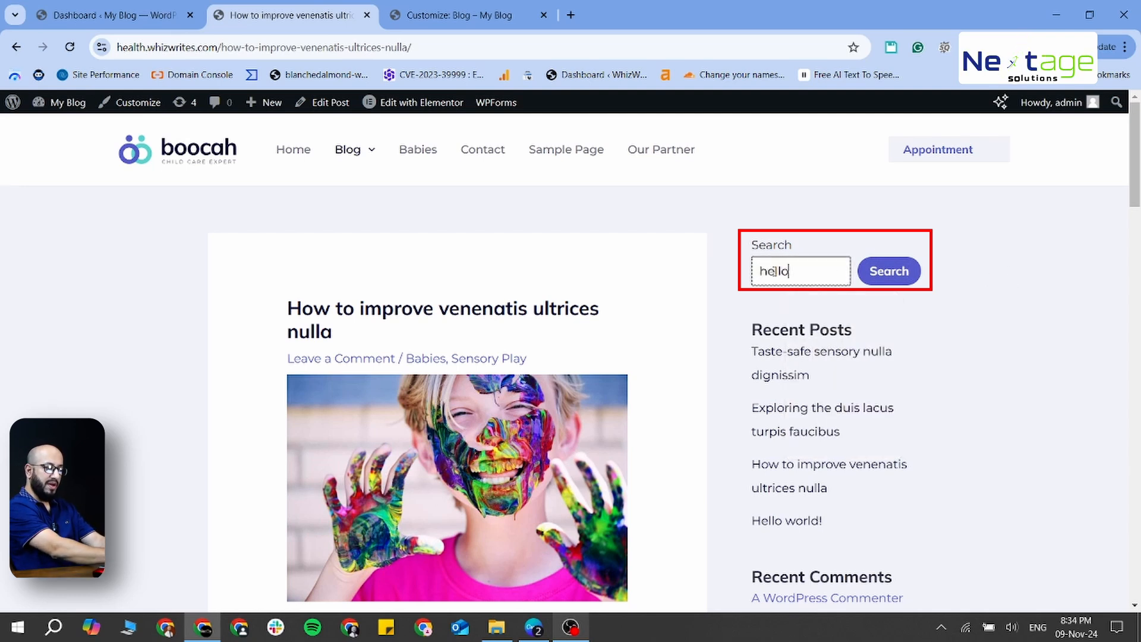
{"action": "left_click", "coordinate": [901, 274]}
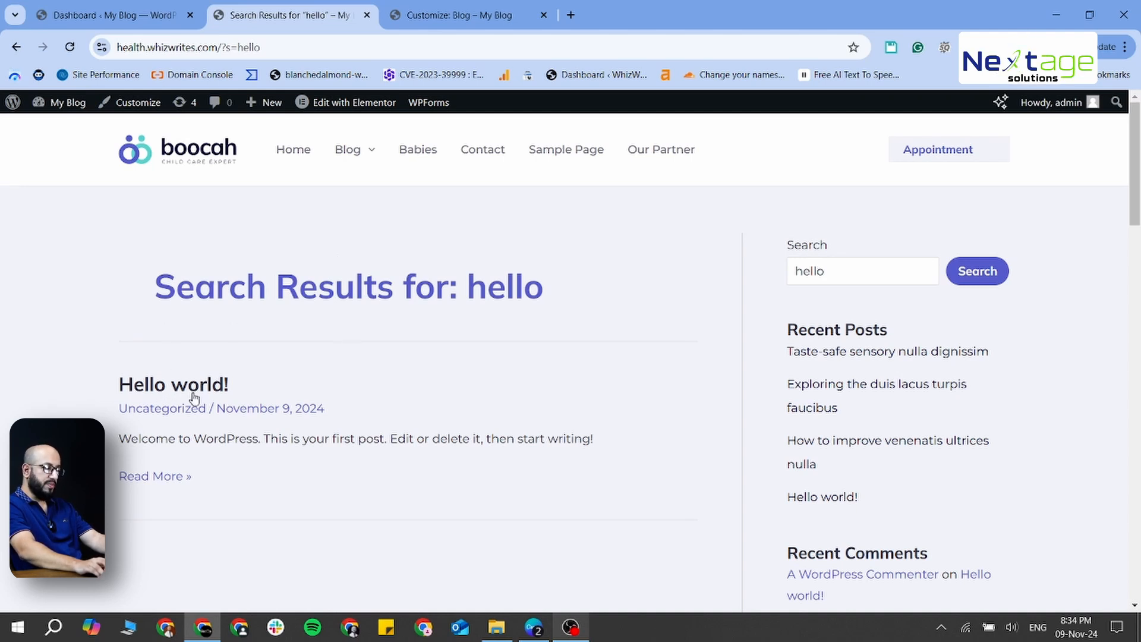
- Clear the sidebar's search field and open the Science category from the sidebar's category list
{"action": "left_click", "coordinate": [851, 269]}
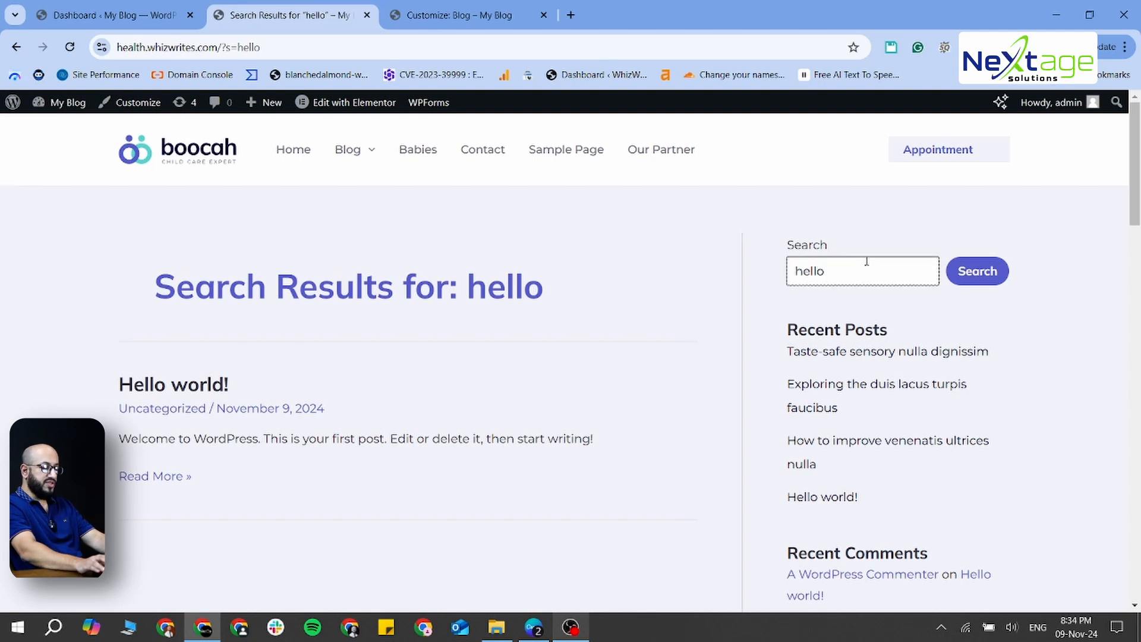
{"action": "key", "text": "ctrl+a"}
{"action": "key", "text": "BackSpace"}
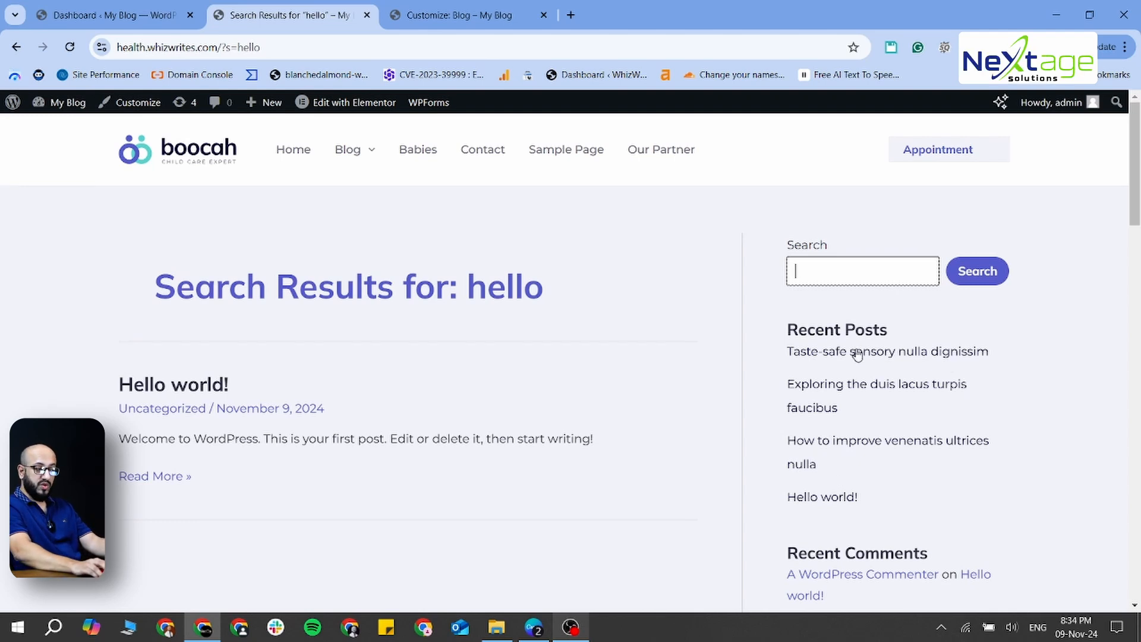
{"action": "scroll", "coordinate": [853, 474], "scroll_direction": "down", "scroll_amount": 4}
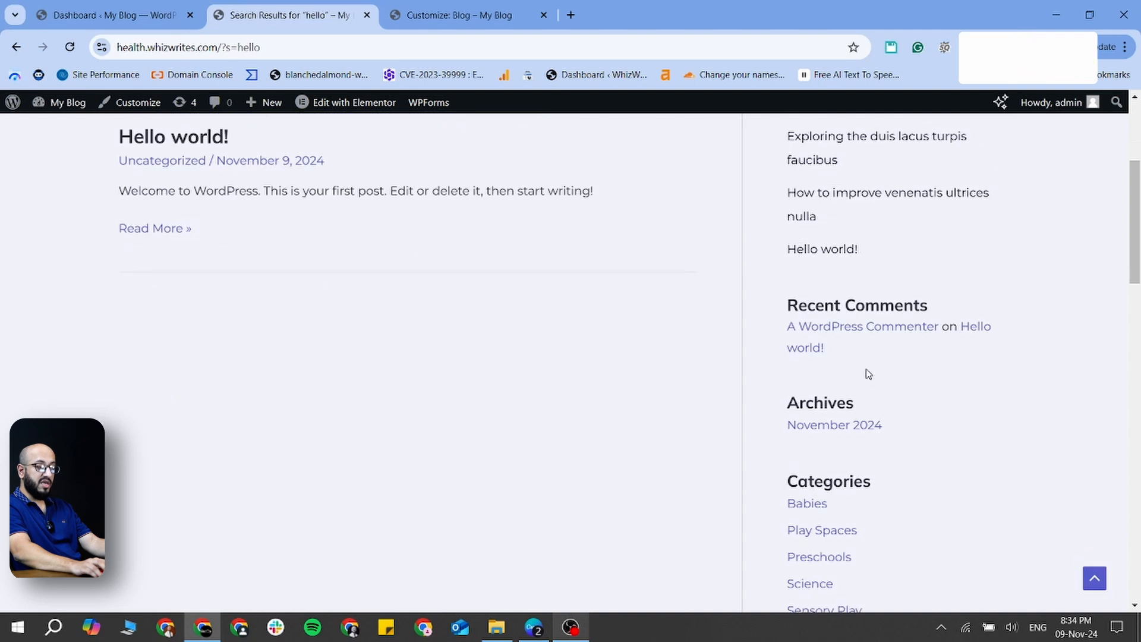
{"action": "scroll", "coordinate": [866, 364], "scroll_direction": "down", "scroll_amount": 2}
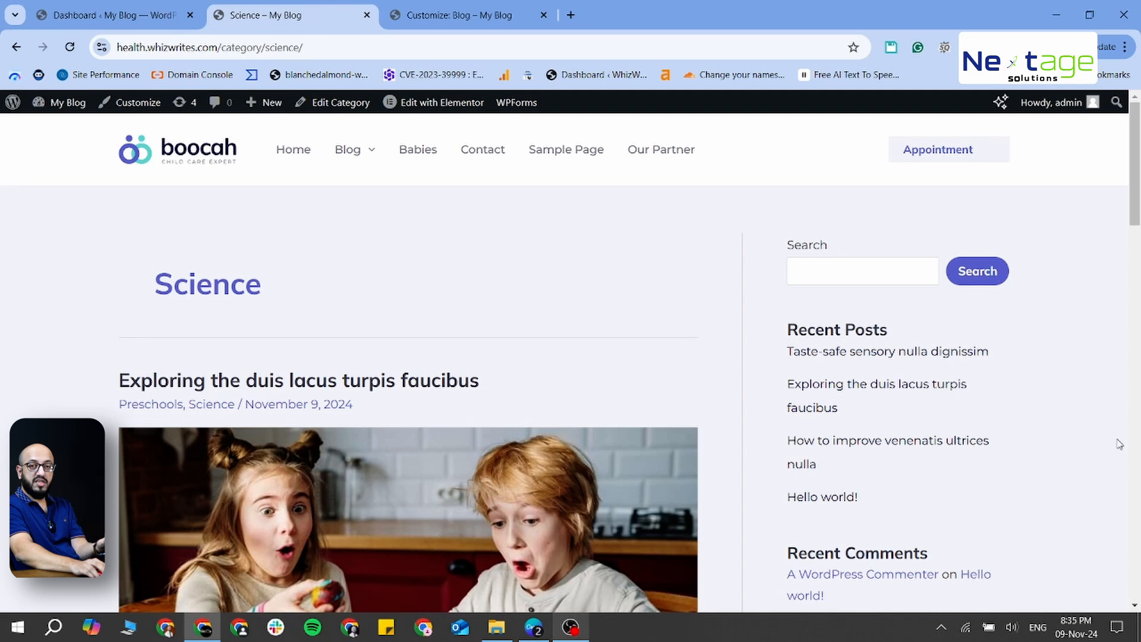
- Examine the Science archive page and its sidebar widgets down to the newsletter section
{"action": "scroll", "coordinate": [1106, 449], "scroll_direction": "down", "scroll_amount": 6}
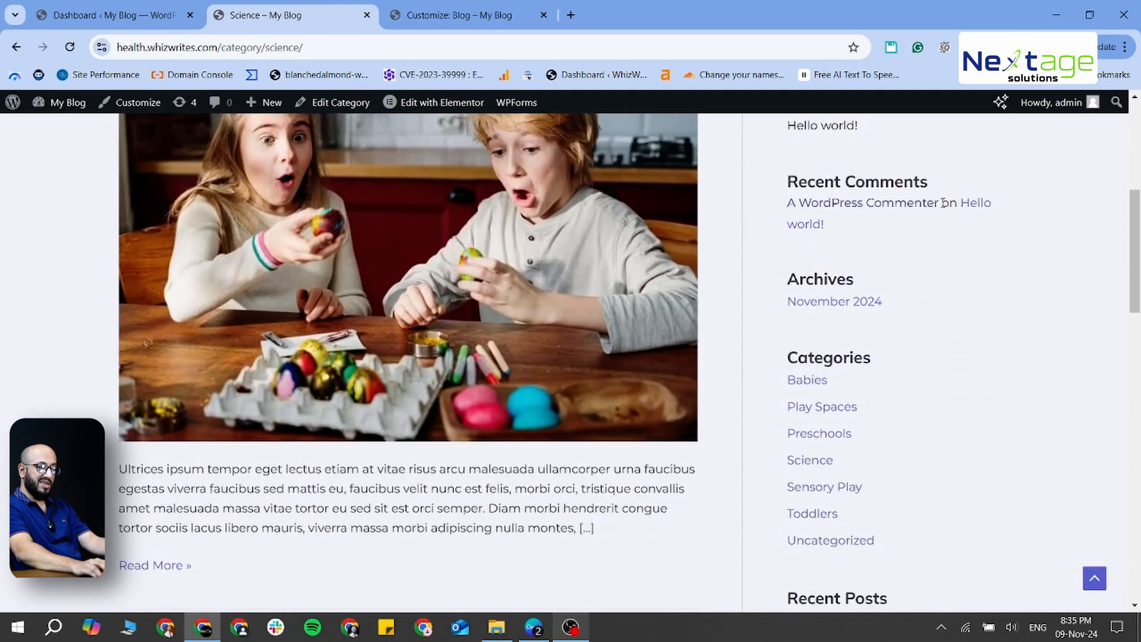
{"action": "scroll", "coordinate": [816, 330], "scroll_direction": "down", "scroll_amount": 6}
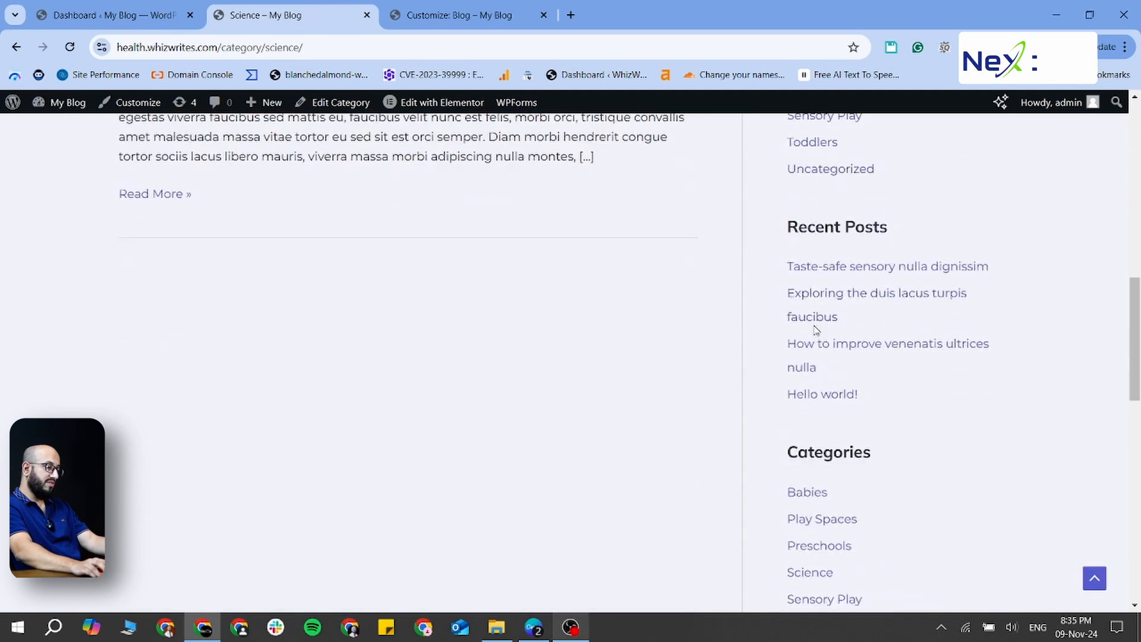
{"action": "scroll", "coordinate": [816, 331], "scroll_direction": "down", "scroll_amount": 14}
{"action": "scroll", "coordinate": [816, 339], "scroll_direction": "up", "scroll_amount": 8}
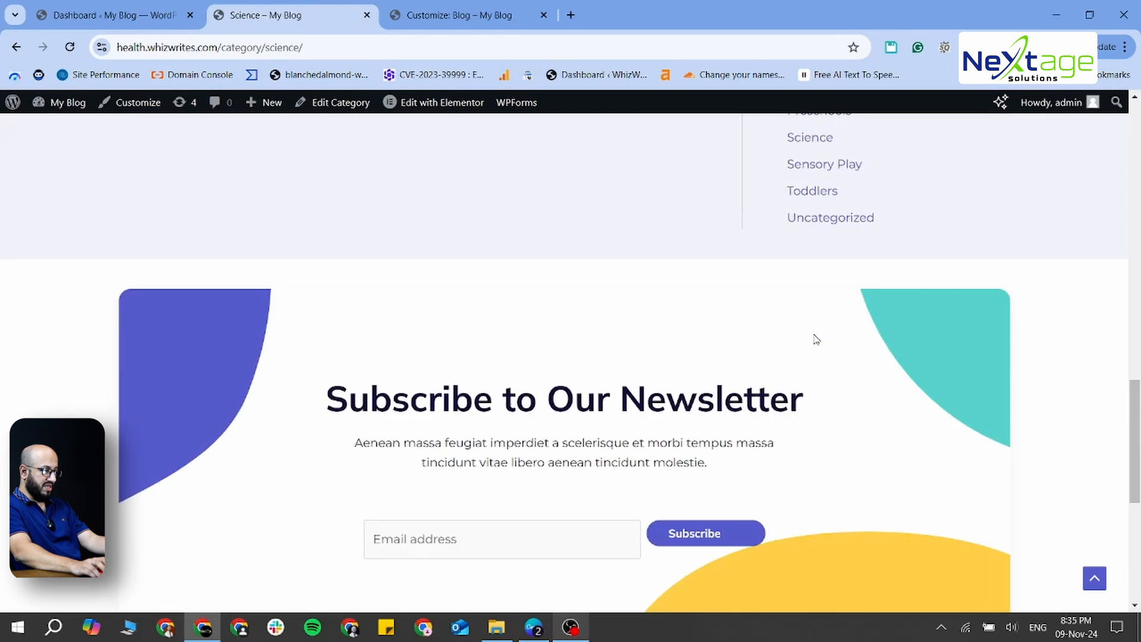
{"action": "scroll", "coordinate": [816, 339], "scroll_direction": "up", "scroll_amount": 18}
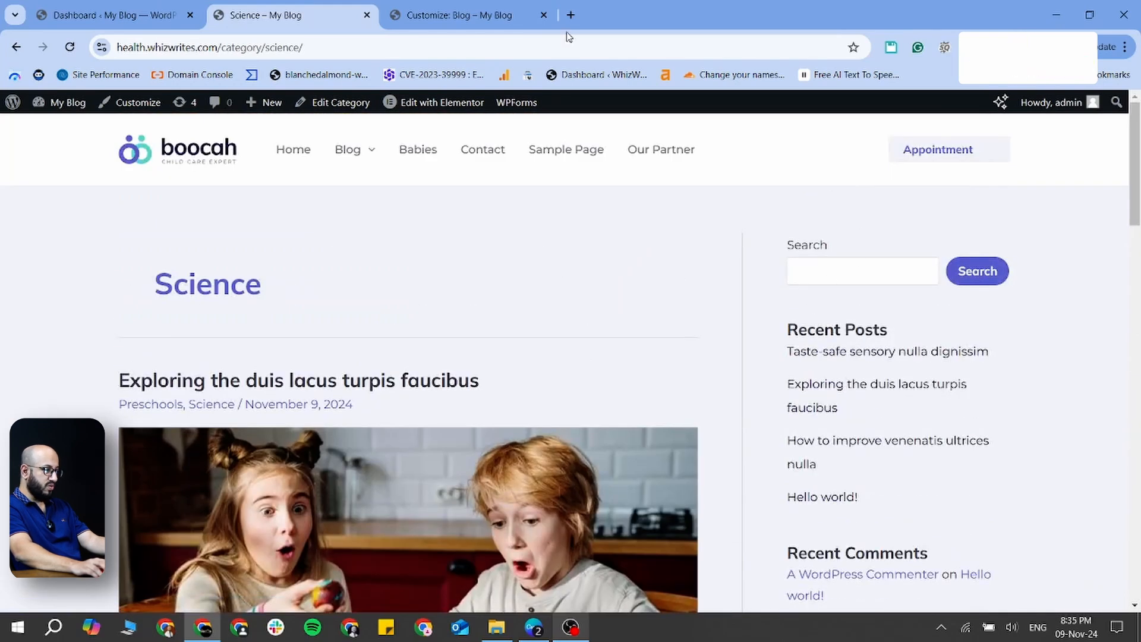
- Switch back to the Customizer and delete the Recent Comments widget from the Main Sidebar, dismissing the block widgets introduction
{"action": "left_click", "coordinate": [450, 23]}
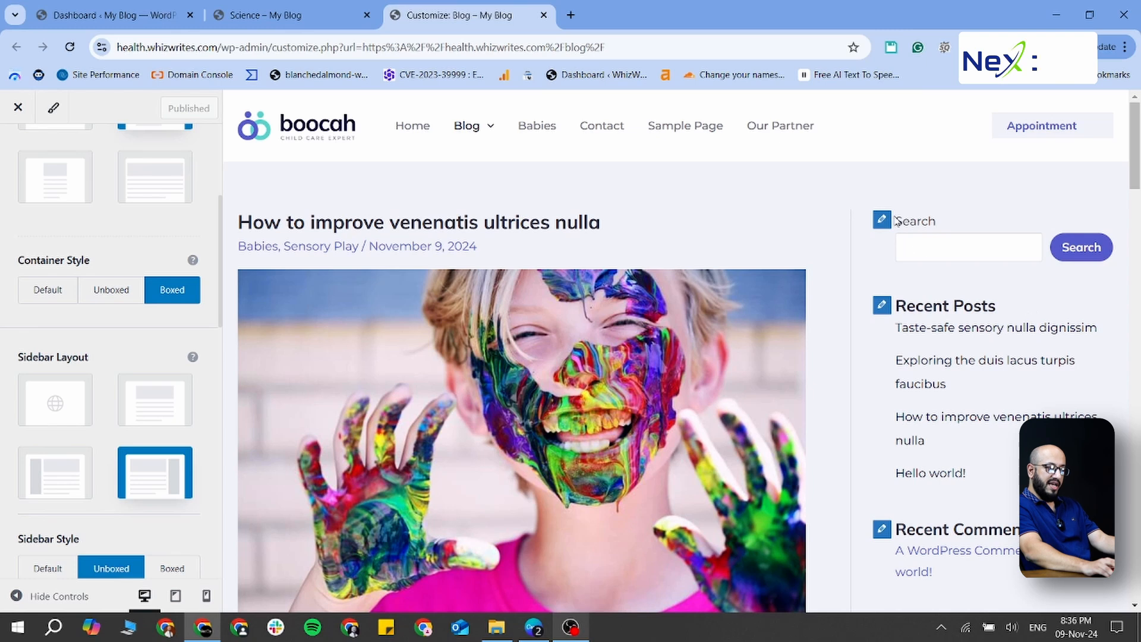
{"action": "scroll", "coordinate": [912, 428], "scroll_direction": "down", "scroll_amount": 3}
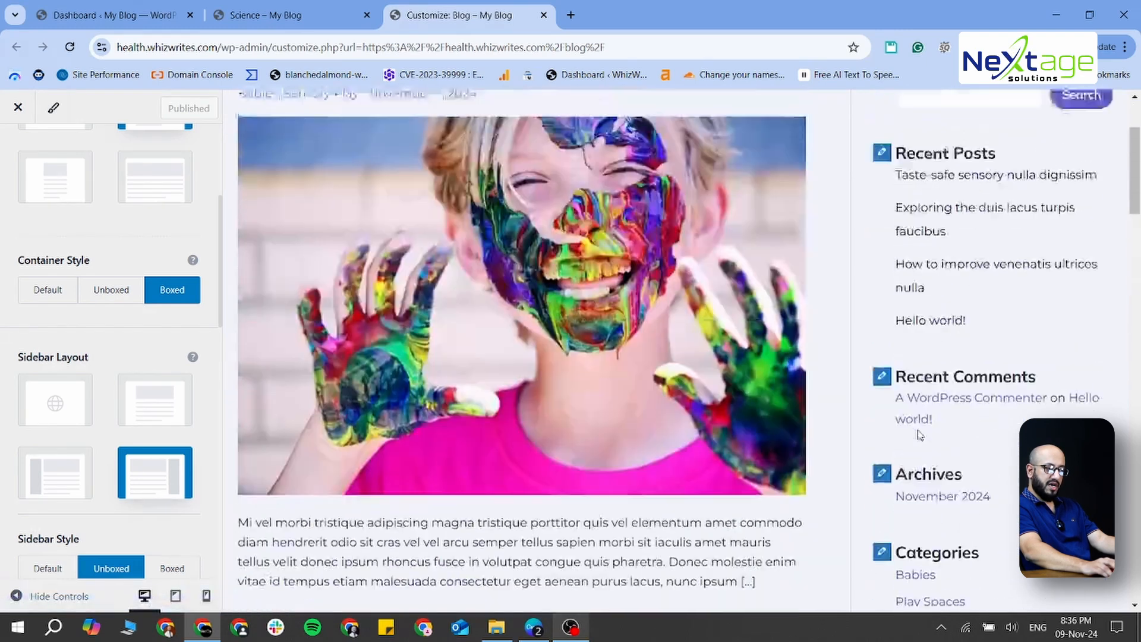
{"action": "scroll", "coordinate": [920, 436], "scroll_direction": "up", "scroll_amount": 1}
{"action": "scroll", "coordinate": [919, 429], "scroll_direction": "down", "scroll_amount": 2}
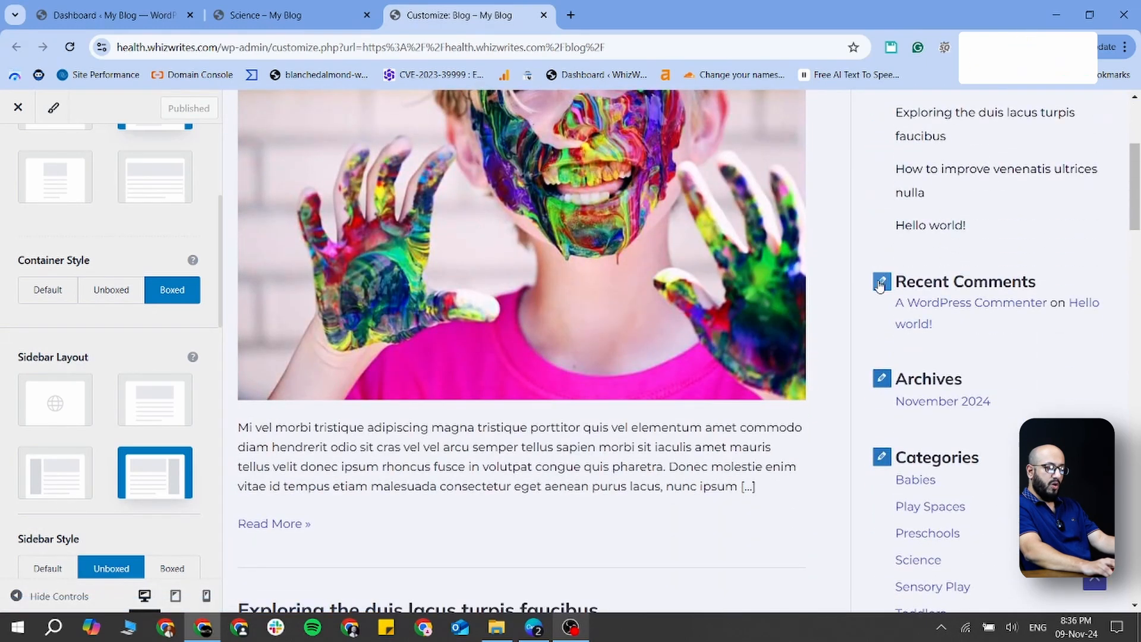
{"action": "left_click", "coordinate": [880, 283]}
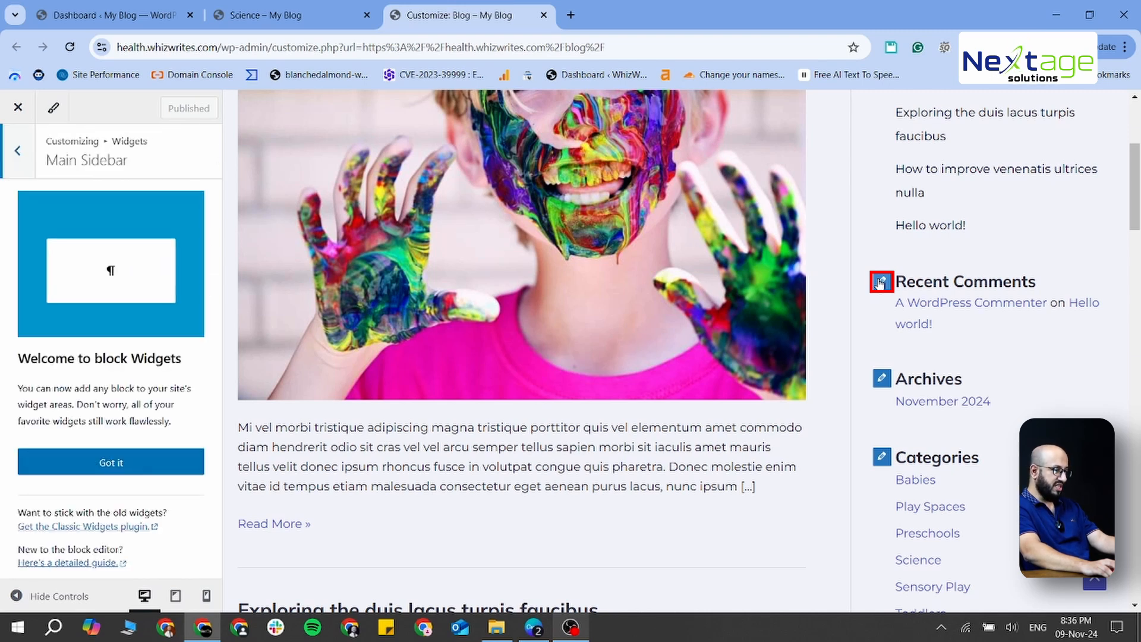
{"action": "left_click", "coordinate": [158, 475]}
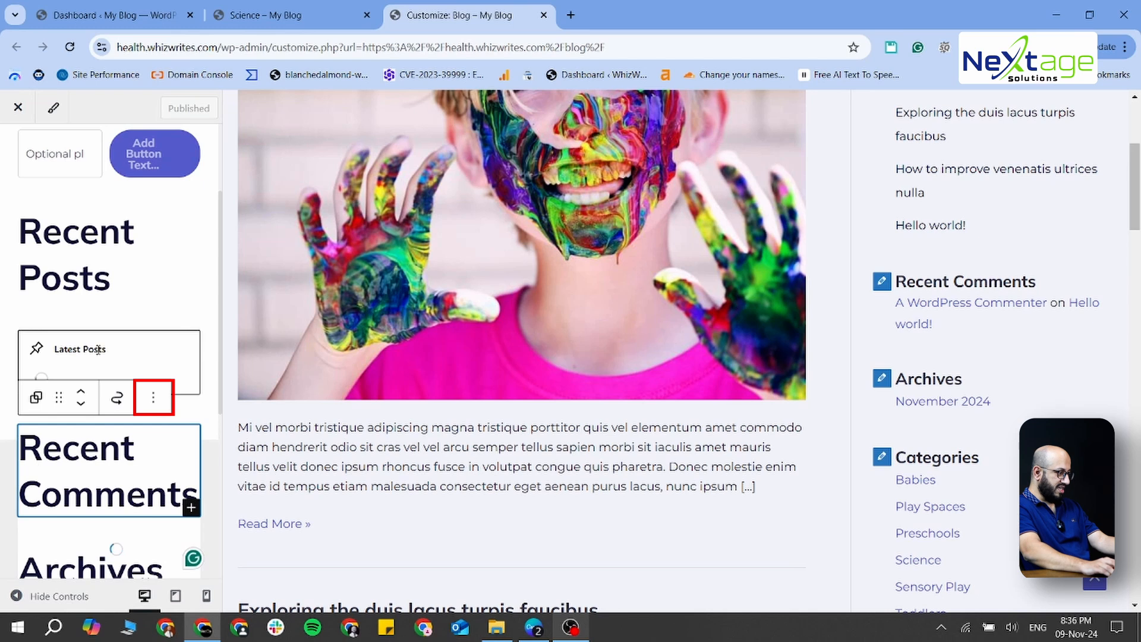
{"action": "left_click", "coordinate": [157, 399]}
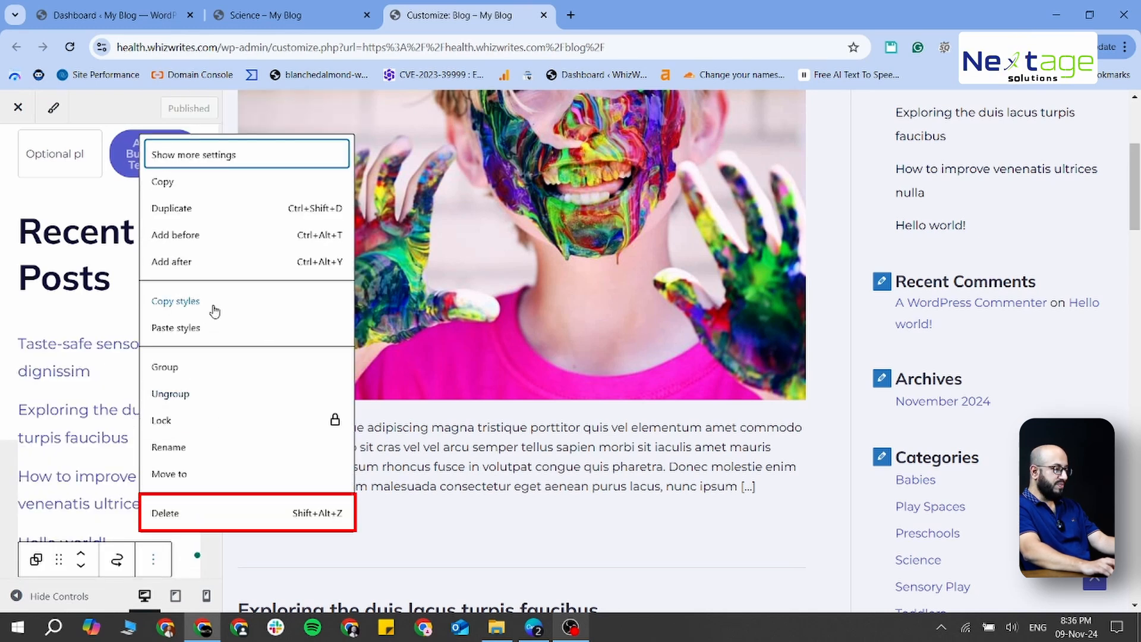
{"action": "left_click", "coordinate": [173, 515]}
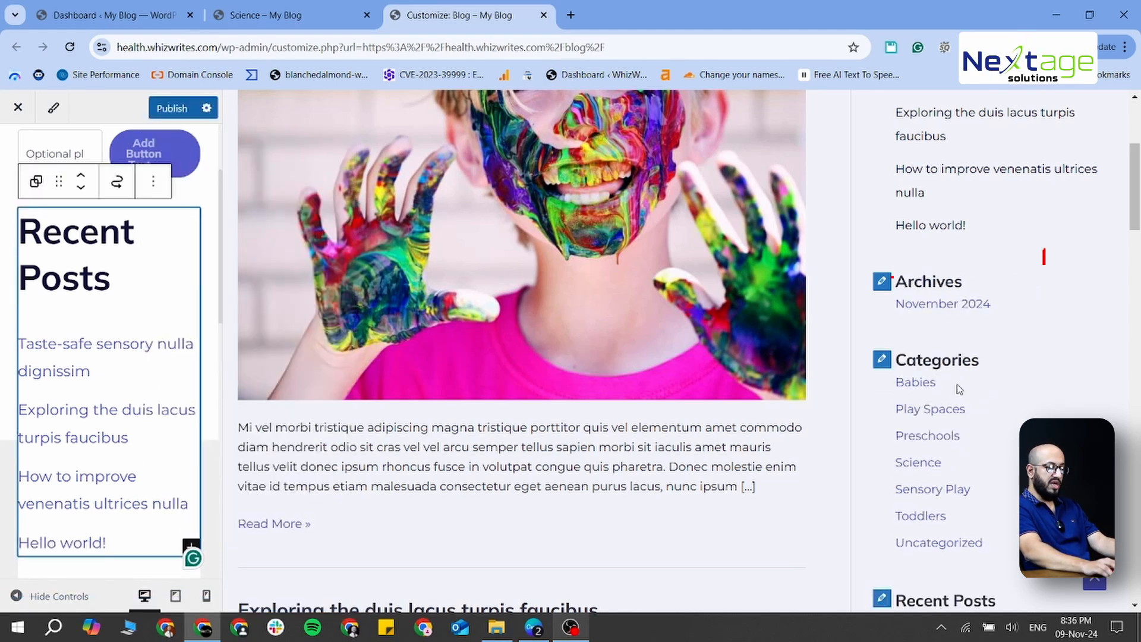
- Delete the Archives widget from the Main Sidebar
{"action": "left_click", "coordinate": [883, 284]}
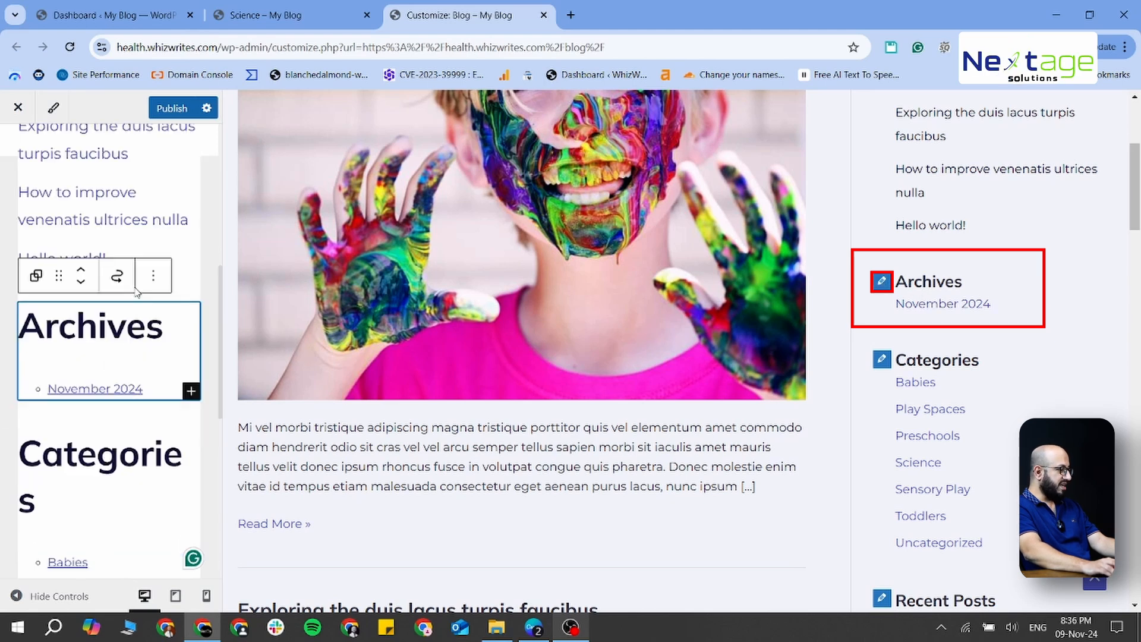
{"action": "left_click", "coordinate": [153, 280]}
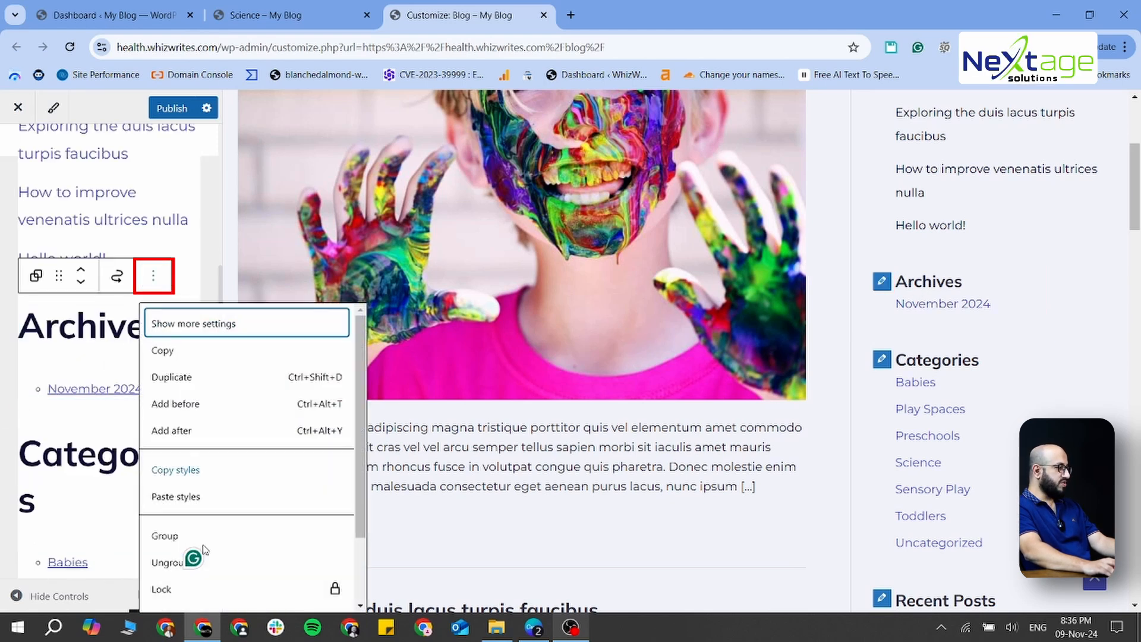
{"action": "scroll", "coordinate": [197, 559], "scroll_direction": "down", "scroll_amount": 2}
{"action": "left_click", "coordinate": [188, 593]}
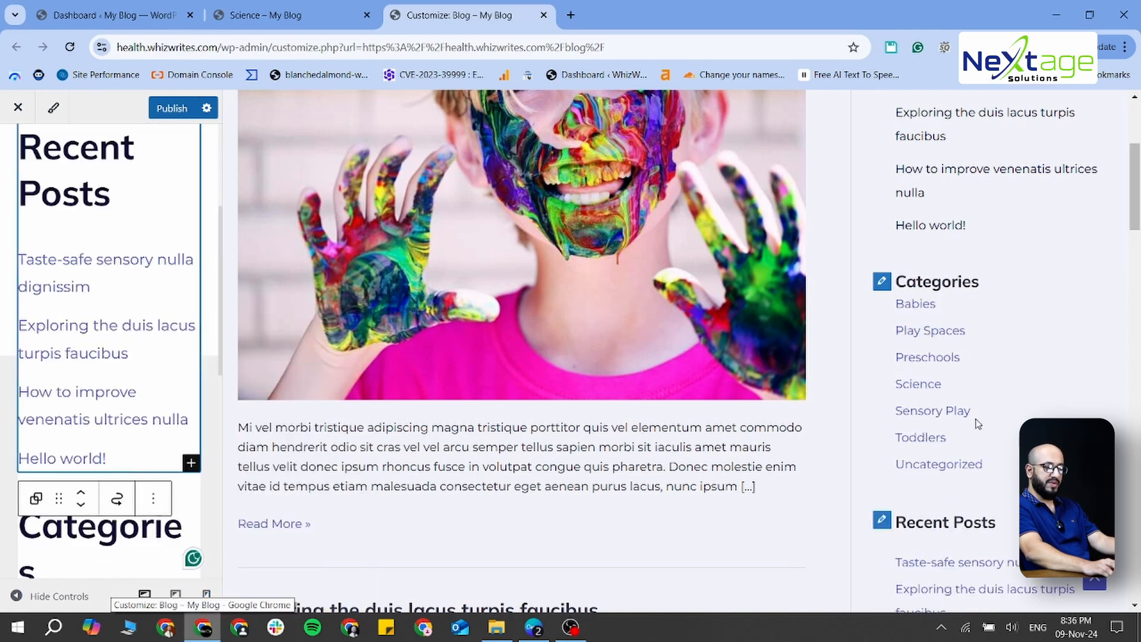
- Review the remaining sidebar widgets and remove the duplicate Recent Posts widget below the Categories list
{"action": "scroll", "coordinate": [978, 424], "scroll_direction": "up", "scroll_amount": 5}
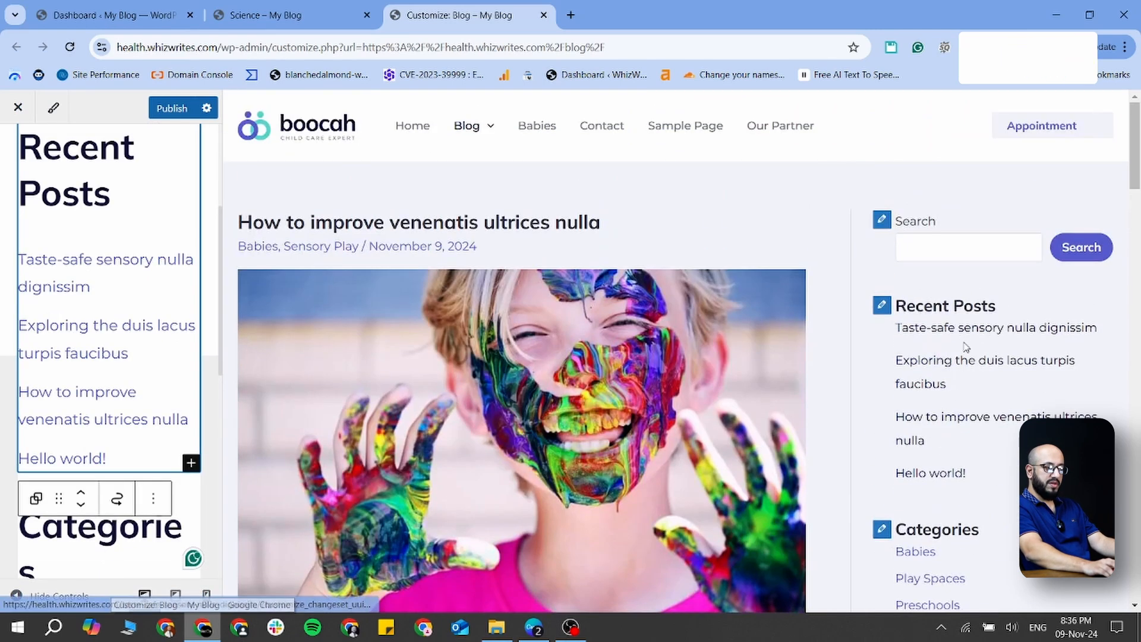
{"action": "scroll", "coordinate": [966, 347], "scroll_direction": "down", "scroll_amount": 5}
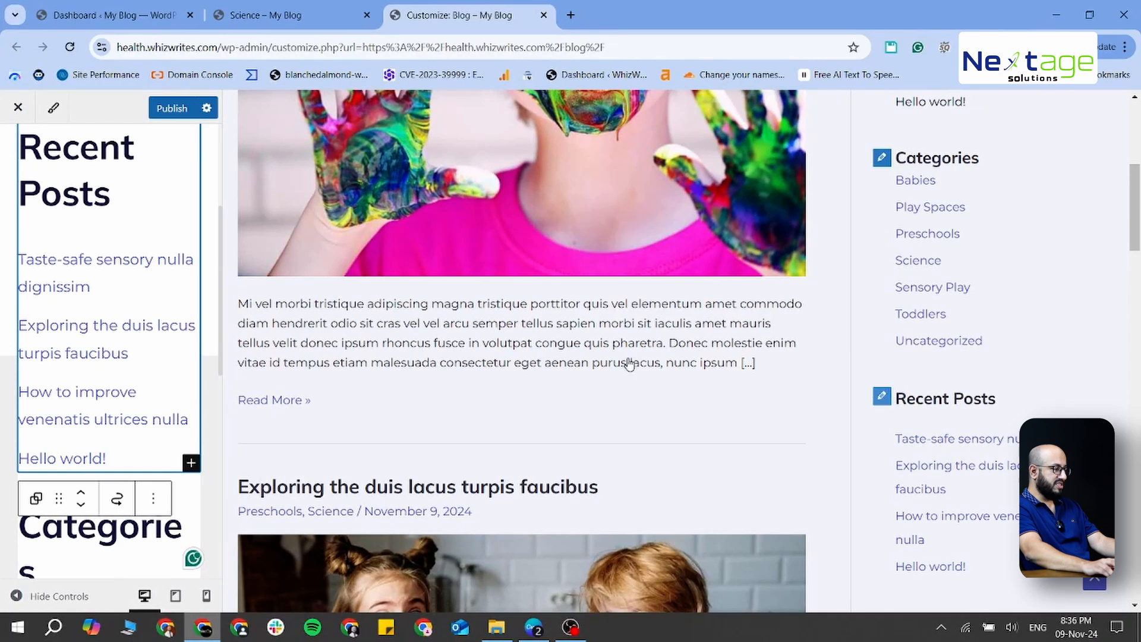
{"action": "scroll", "coordinate": [119, 321], "scroll_direction": "down", "scroll_amount": 3}
{"action": "scroll", "coordinate": [142, 321], "scroll_direction": "up", "scroll_amount": 8}
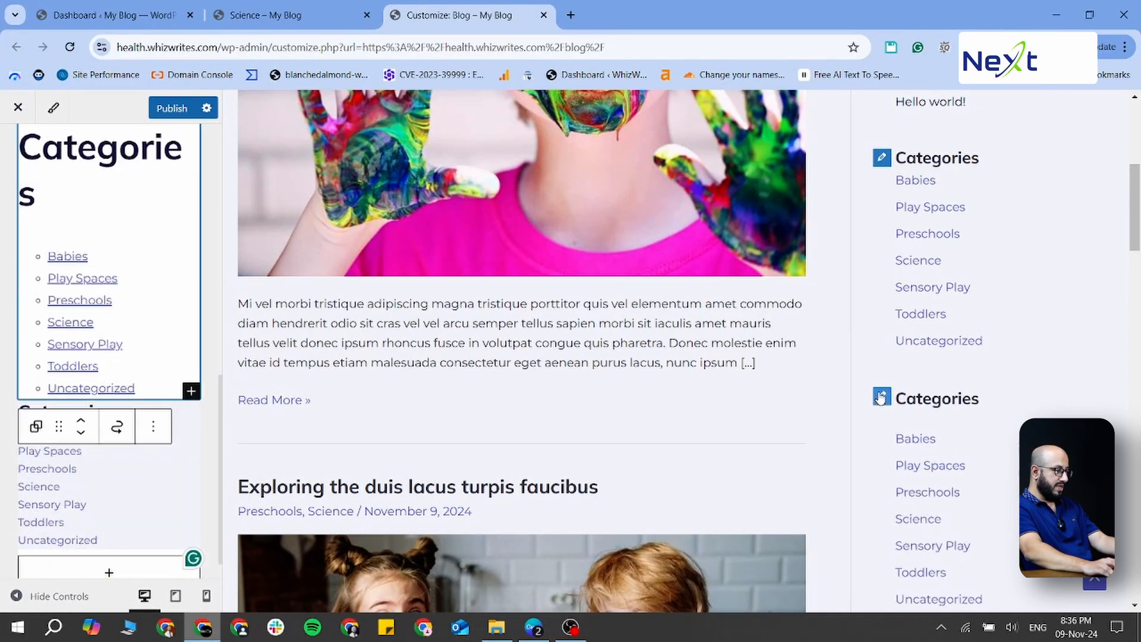
- Delete the duplicate Categories widget at the end of the Main Sidebar and check the sidebar in the preview
{"action": "left_click", "coordinate": [881, 399]}
{"action": "scroll", "coordinate": [20, 340], "scroll_direction": "up", "scroll_amount": 2}
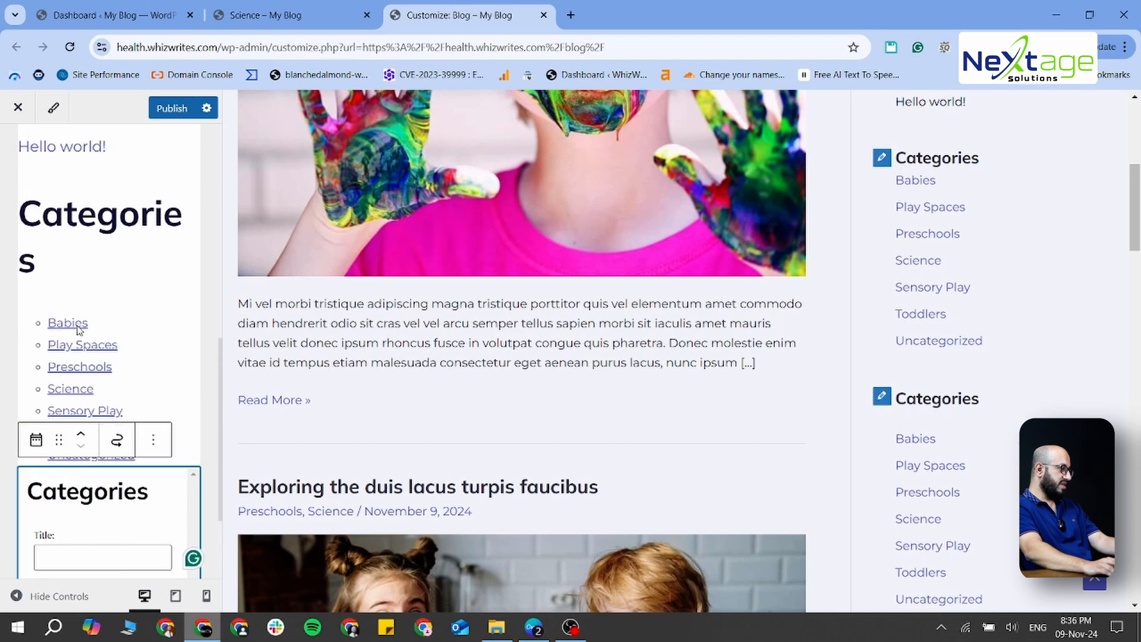
{"action": "left_click", "coordinate": [155, 498]}
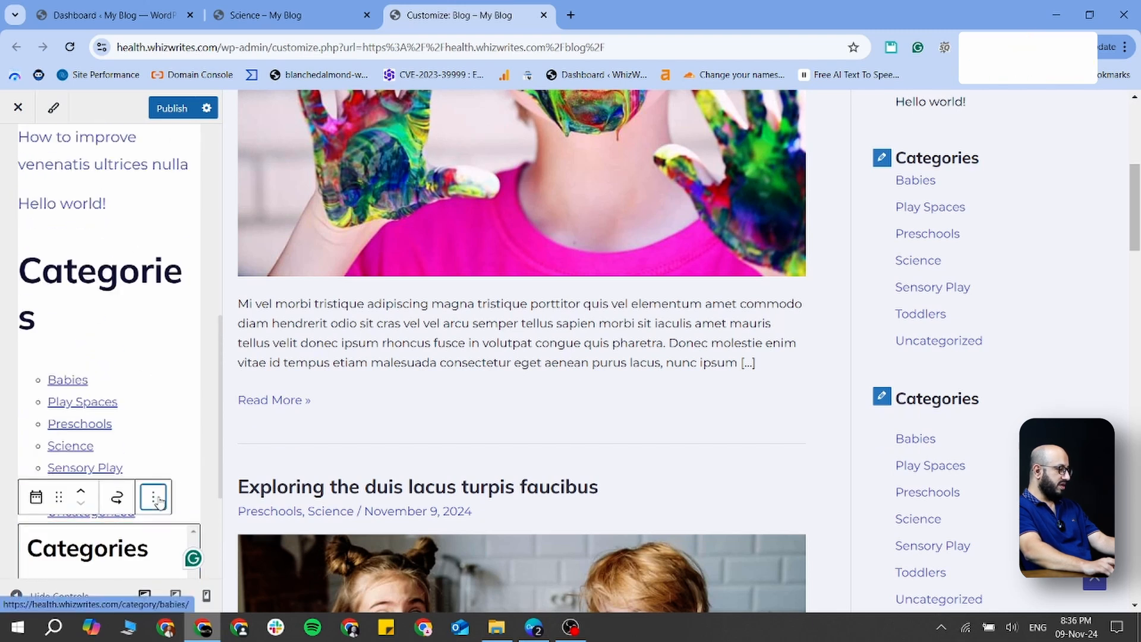
{"action": "left_click", "coordinate": [179, 452]}
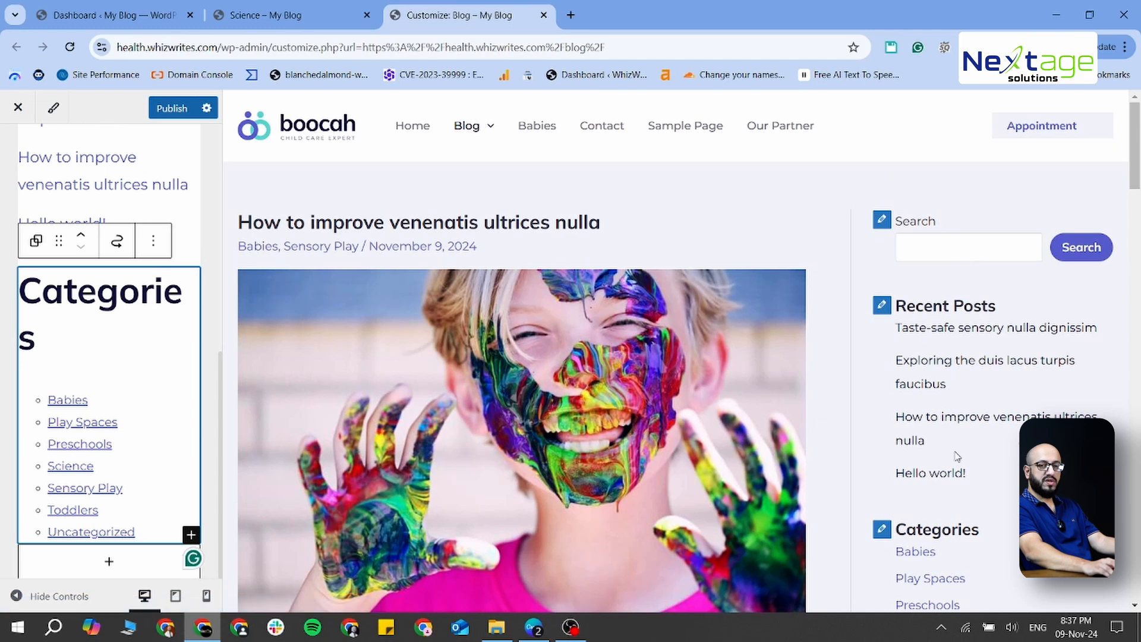
{"action": "scroll", "coordinate": [962, 466], "scroll_direction": "down", "scroll_amount": 2}
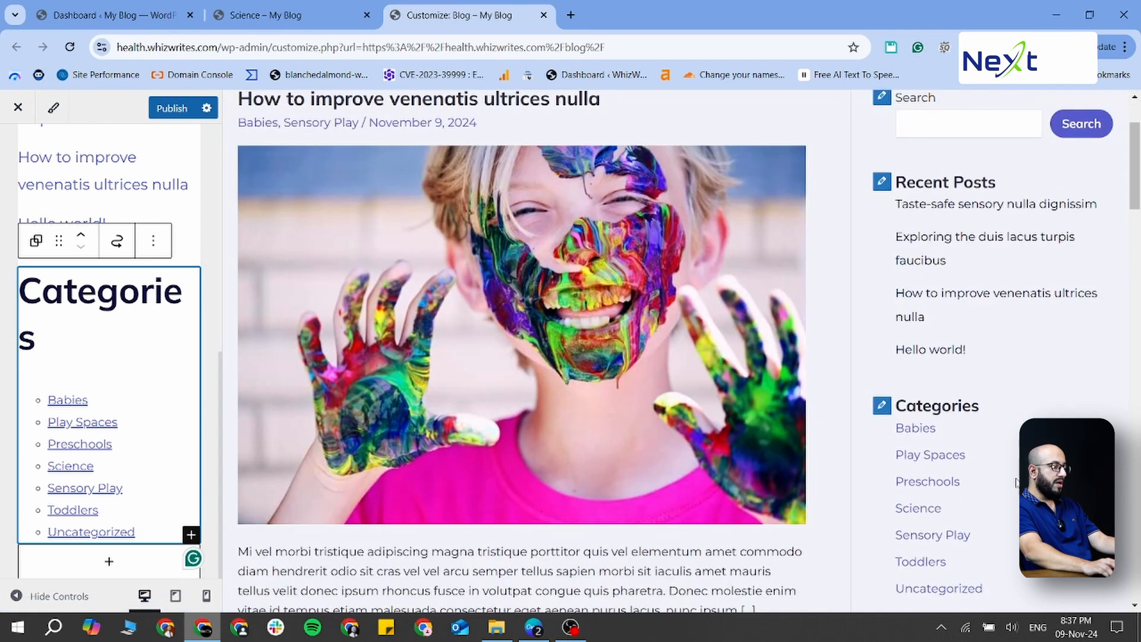
{"action": "scroll", "coordinate": [1017, 483], "scroll_direction": "down", "scroll_amount": 2}
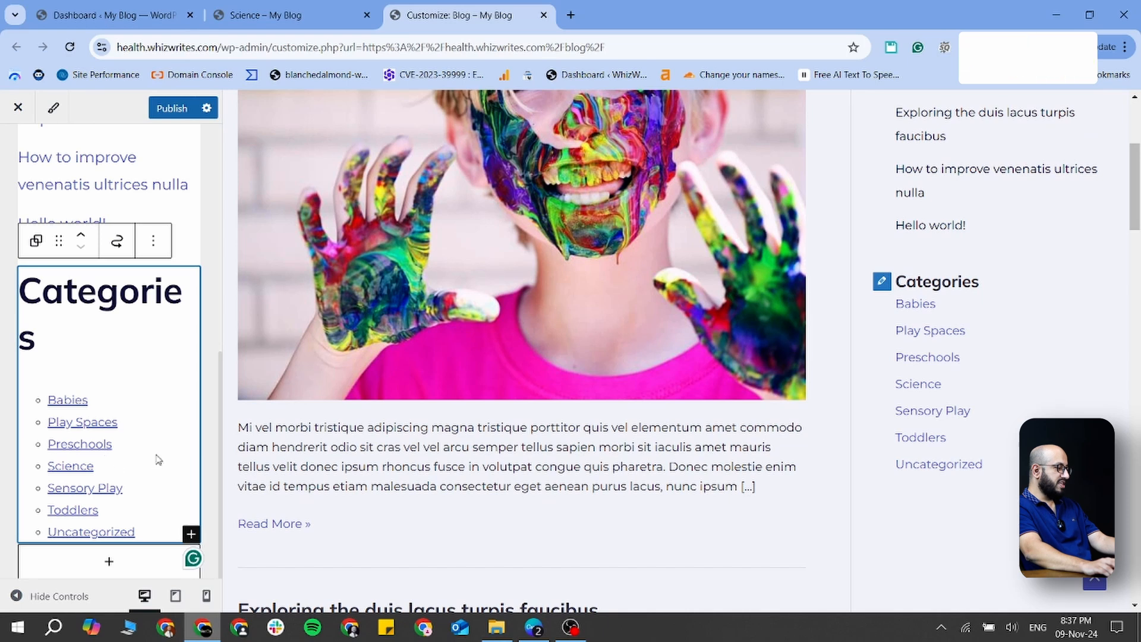
{"action": "left_click", "coordinate": [207, 244]}
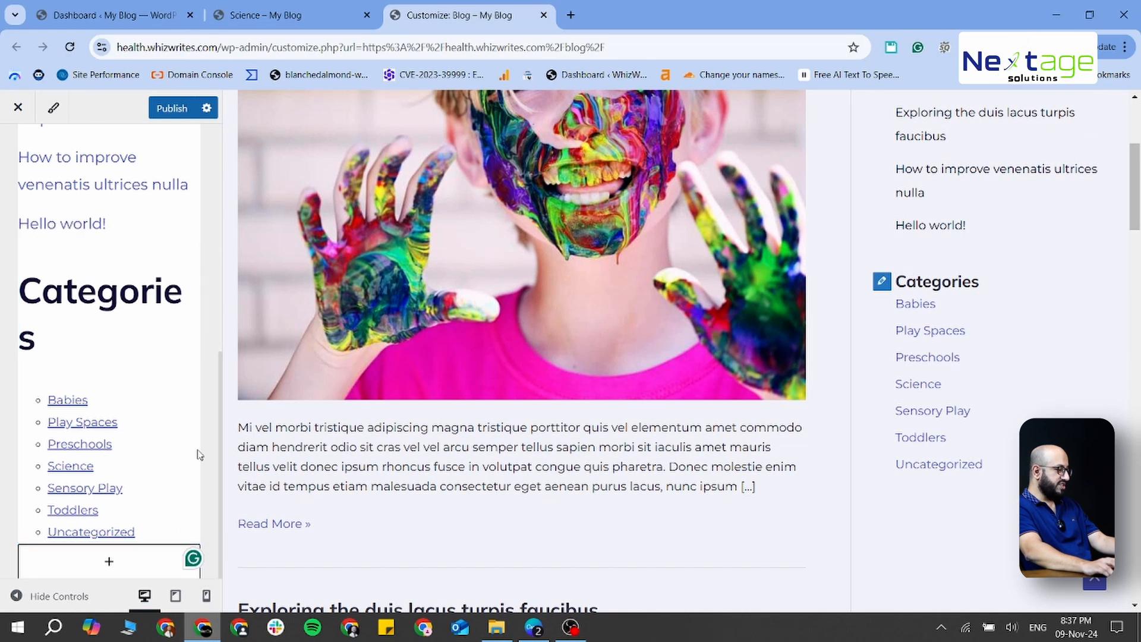
- Add a Gallery block below the Categories list in the Main Sidebar
{"action": "left_click", "coordinate": [110, 564]}
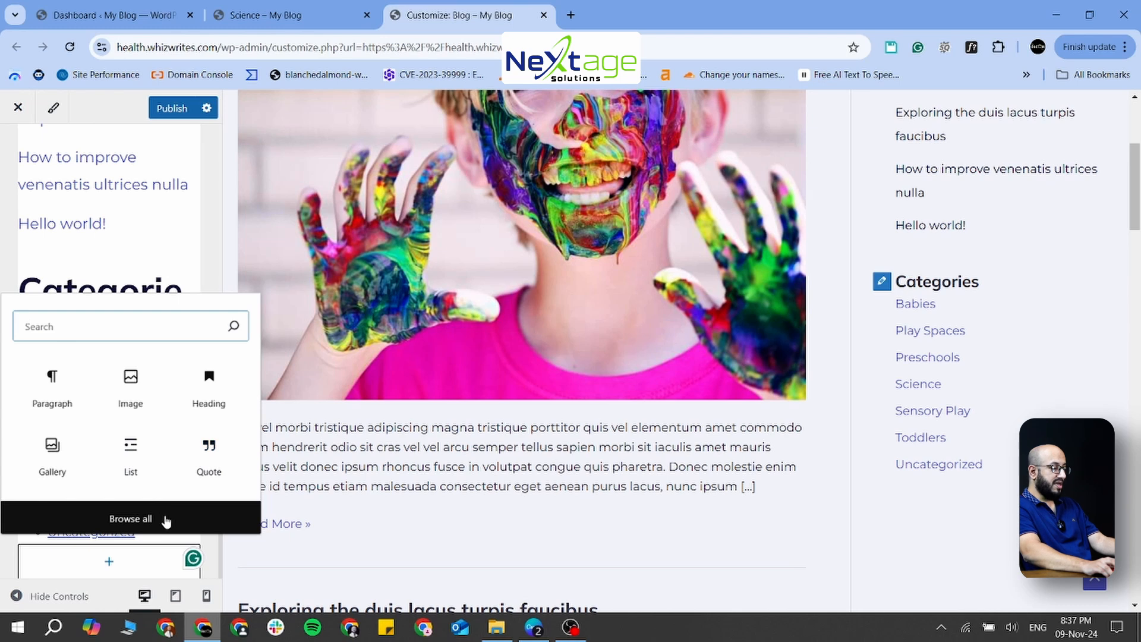
{"action": "left_click", "coordinate": [143, 521]}
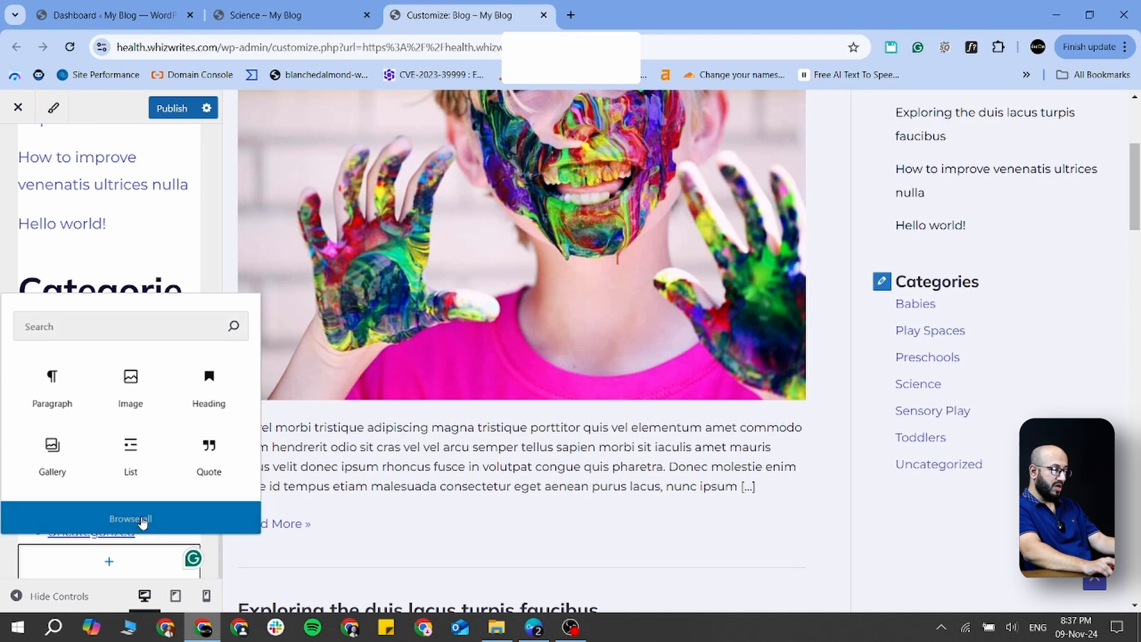
{"action": "scroll", "coordinate": [352, 267], "scroll_direction": "down", "scroll_amount": 5}
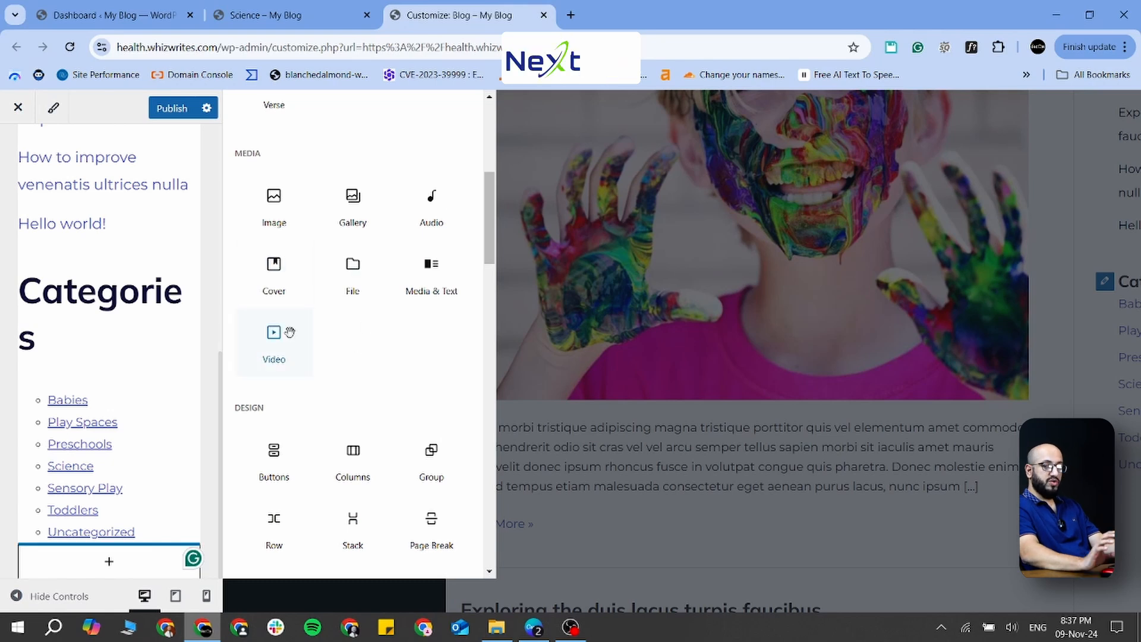
{"action": "left_click", "coordinate": [353, 205]}
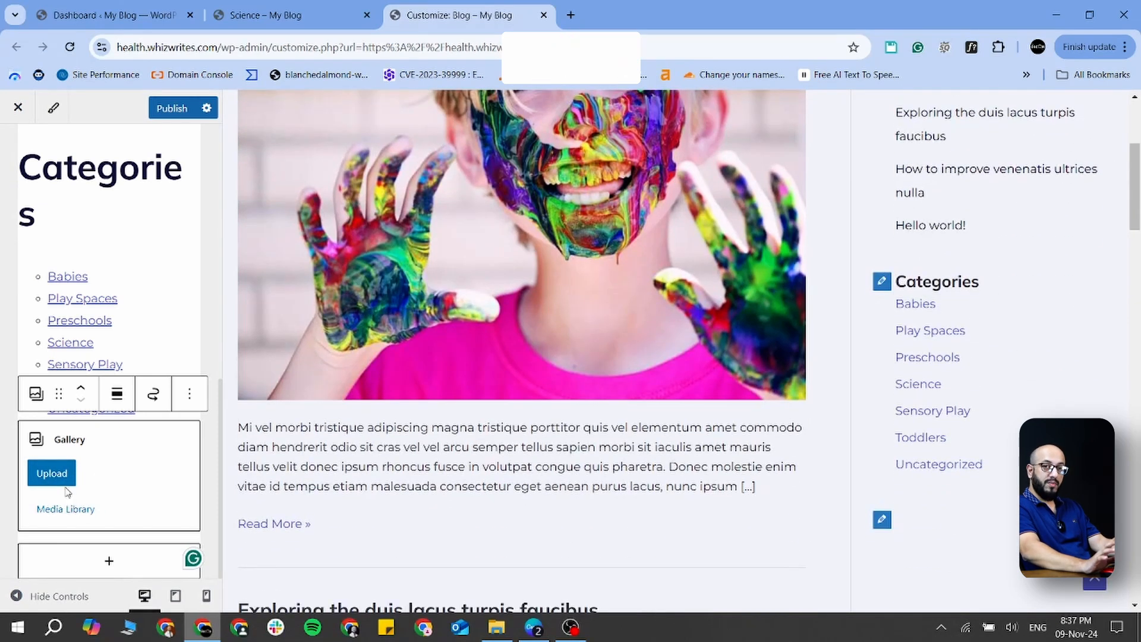
- Fill the gallery with the media library images of the paint-covered child, the two egg-painting children and the woman carrying a girl, and check the preview
{"action": "left_click", "coordinate": [53, 476]}
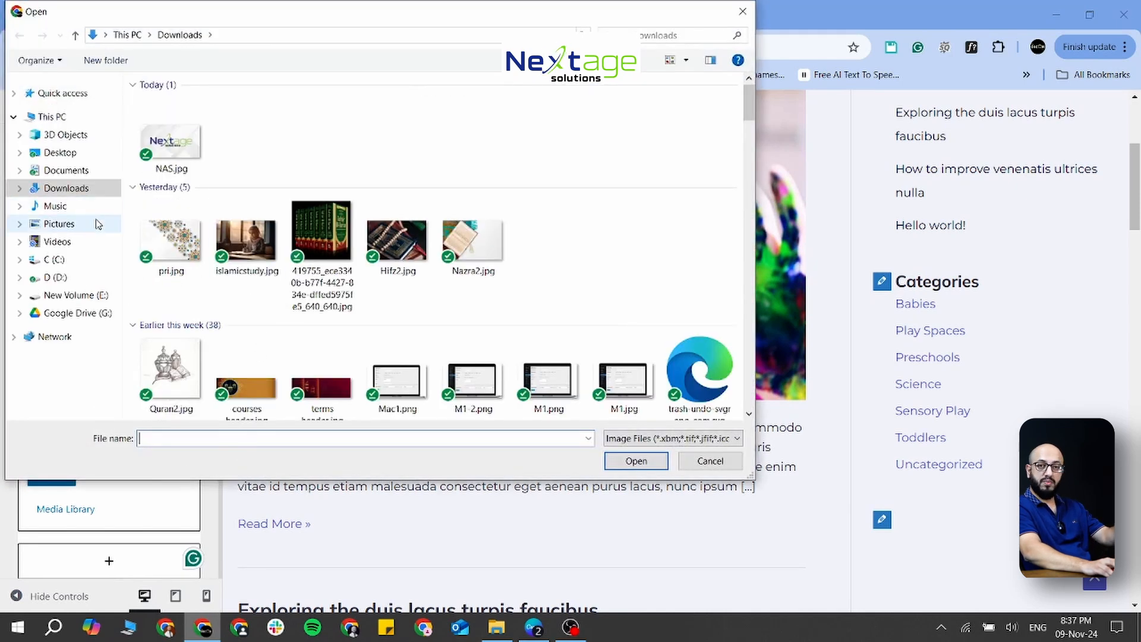
{"action": "left_click", "coordinate": [711, 461]}
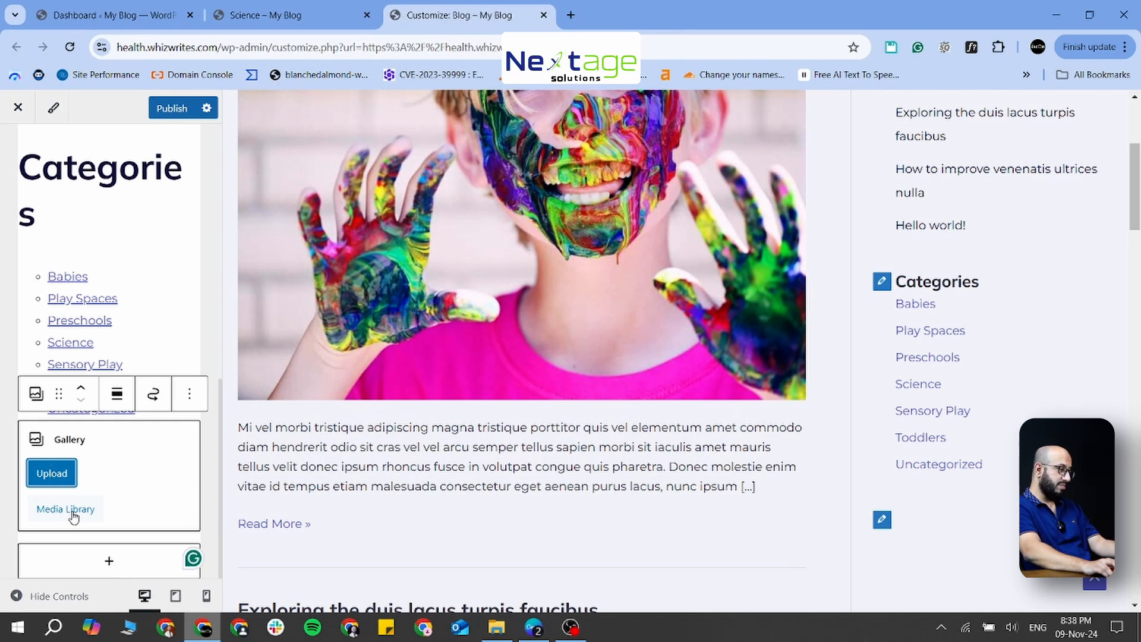
{"action": "left_click", "coordinate": [70, 509]}
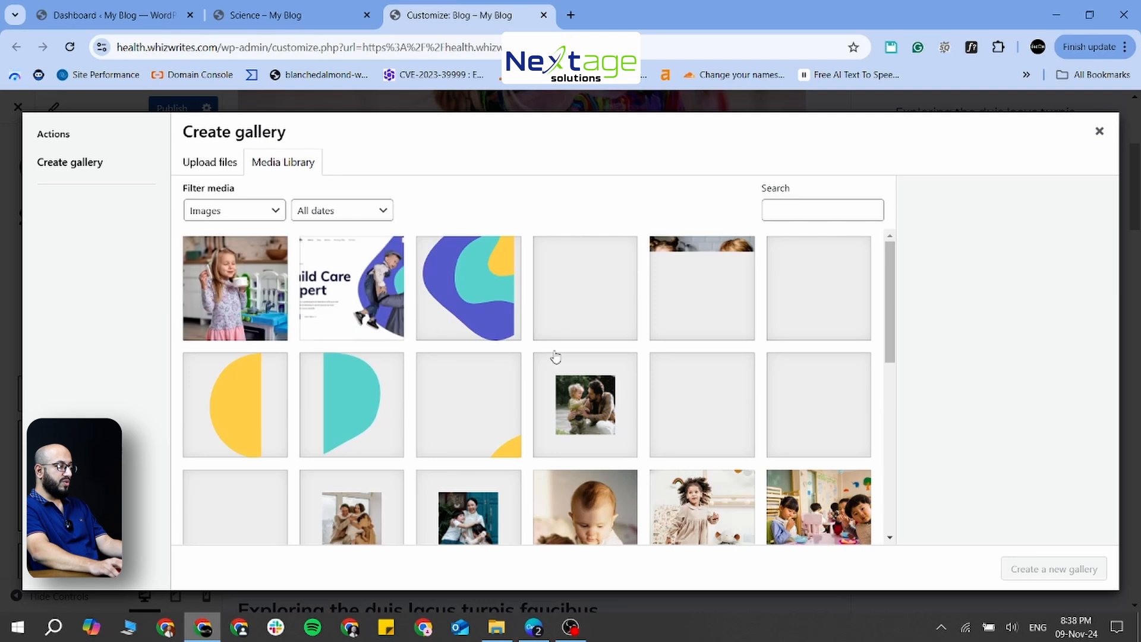
{"action": "left_click", "coordinate": [618, 285]}
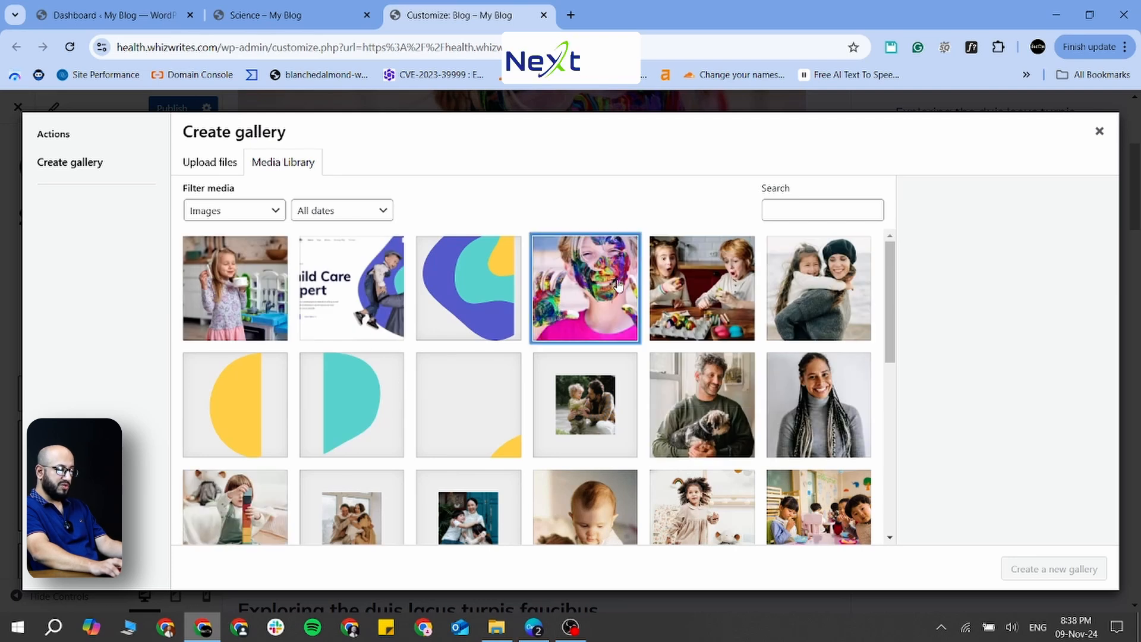
{"action": "left_click", "coordinate": [698, 285]}
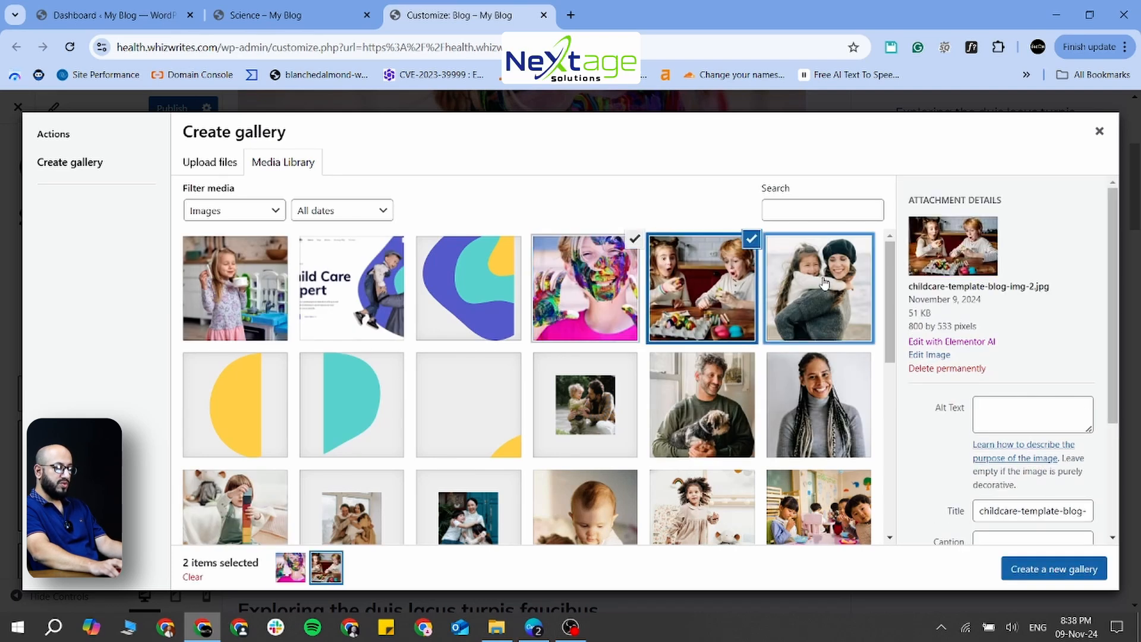
{"action": "left_click", "coordinate": [819, 285]}
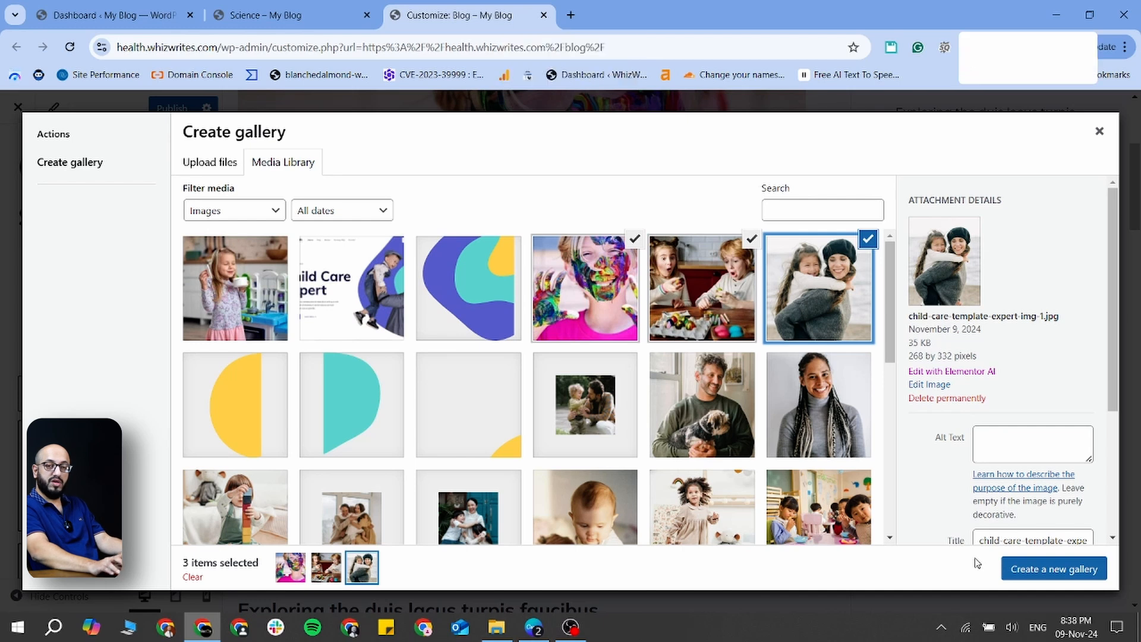
{"action": "left_click", "coordinate": [1033, 569]}
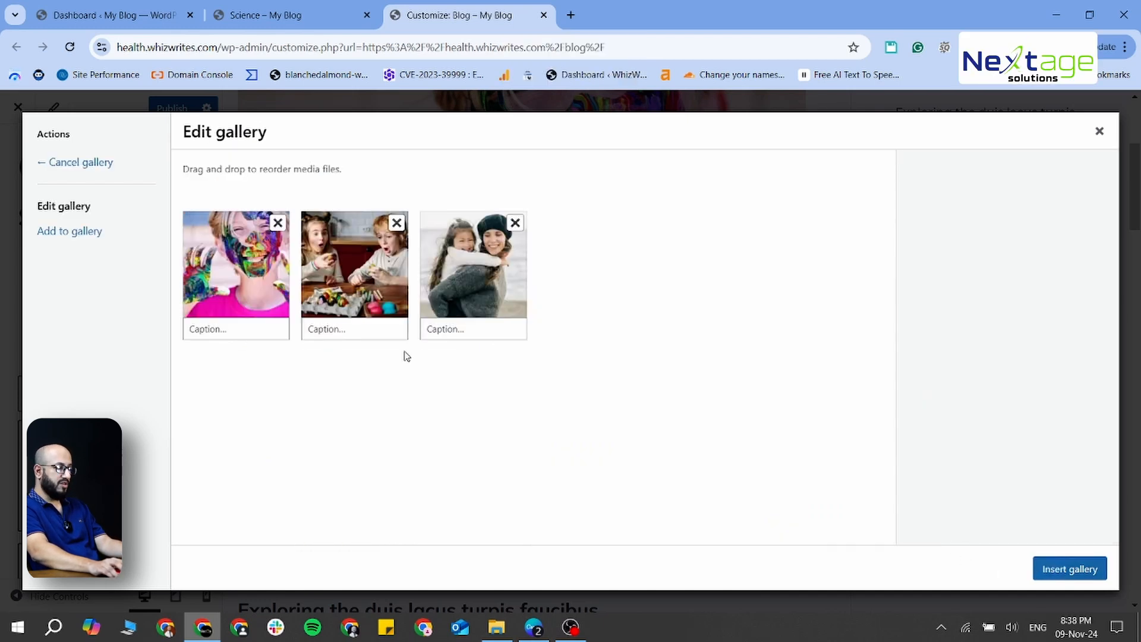
{"action": "left_click", "coordinate": [1079, 571]}
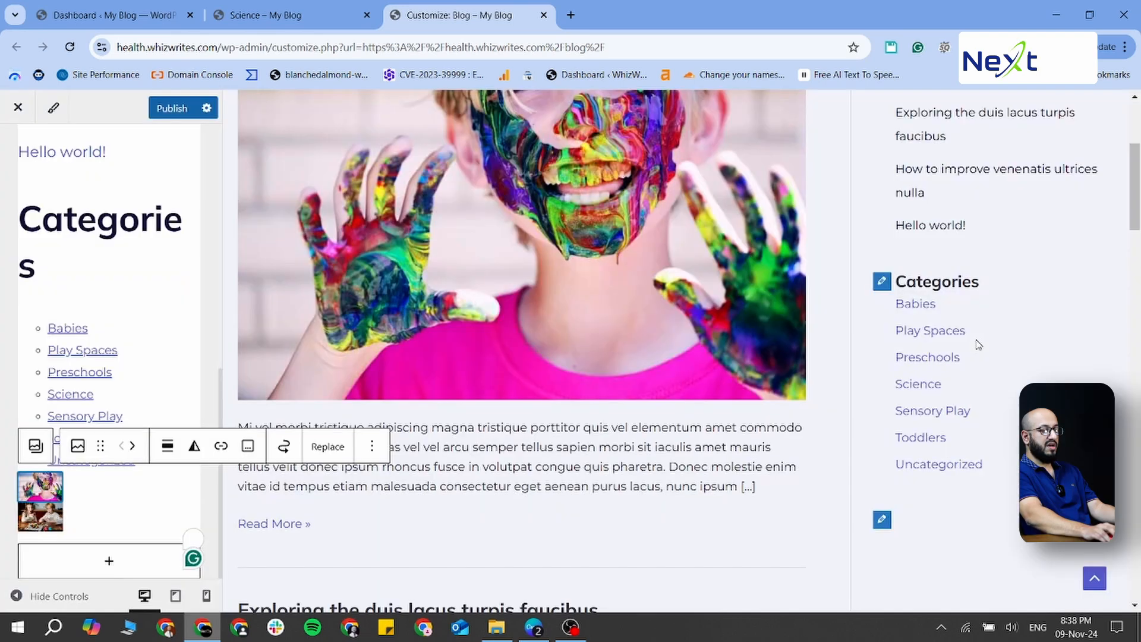
{"action": "scroll", "coordinate": [945, 404], "scroll_direction": "down", "scroll_amount": 4}
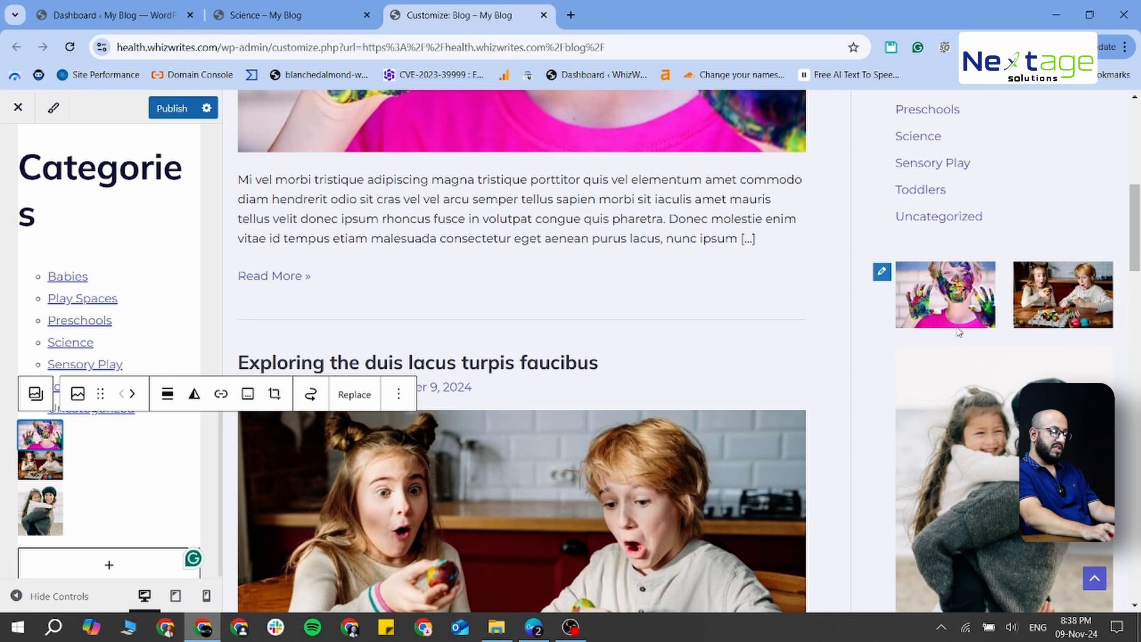
{"action": "scroll", "coordinate": [978, 422], "scroll_direction": "down", "scroll_amount": 4}
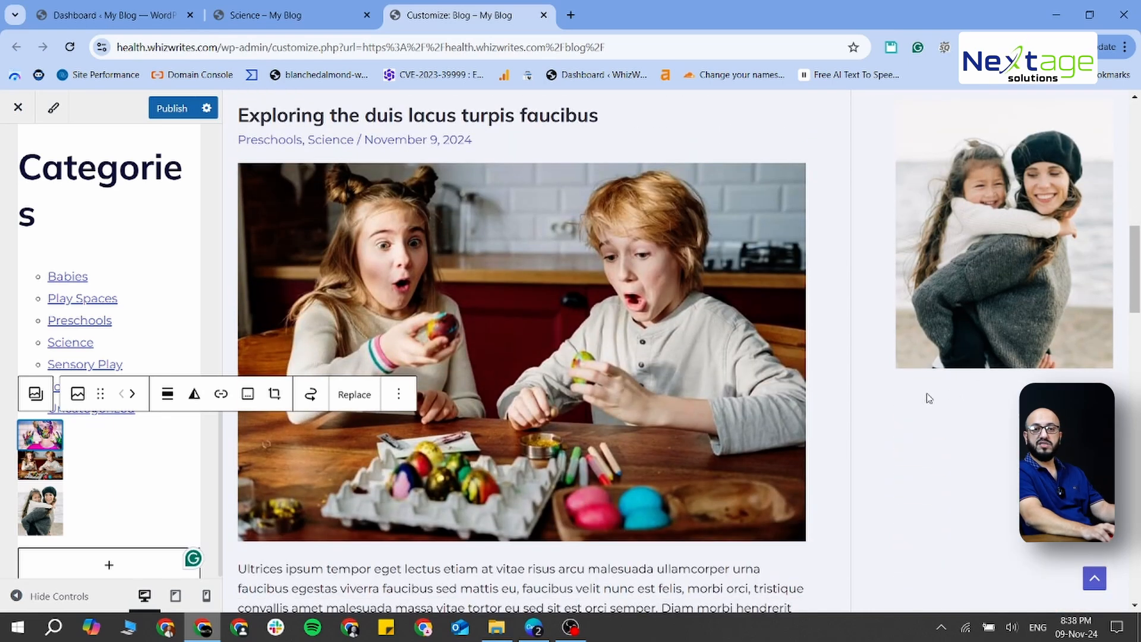
- Add a Media & Text block below the gallery in the Main Sidebar
{"action": "left_click", "coordinate": [110, 563]}
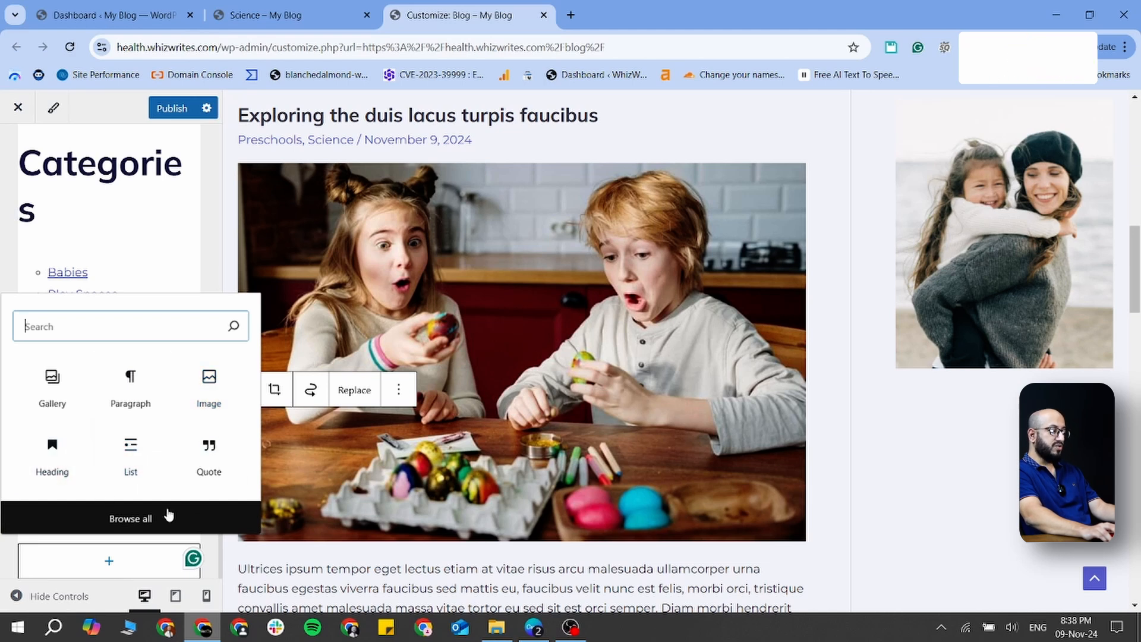
{"action": "left_click", "coordinate": [150, 519]}
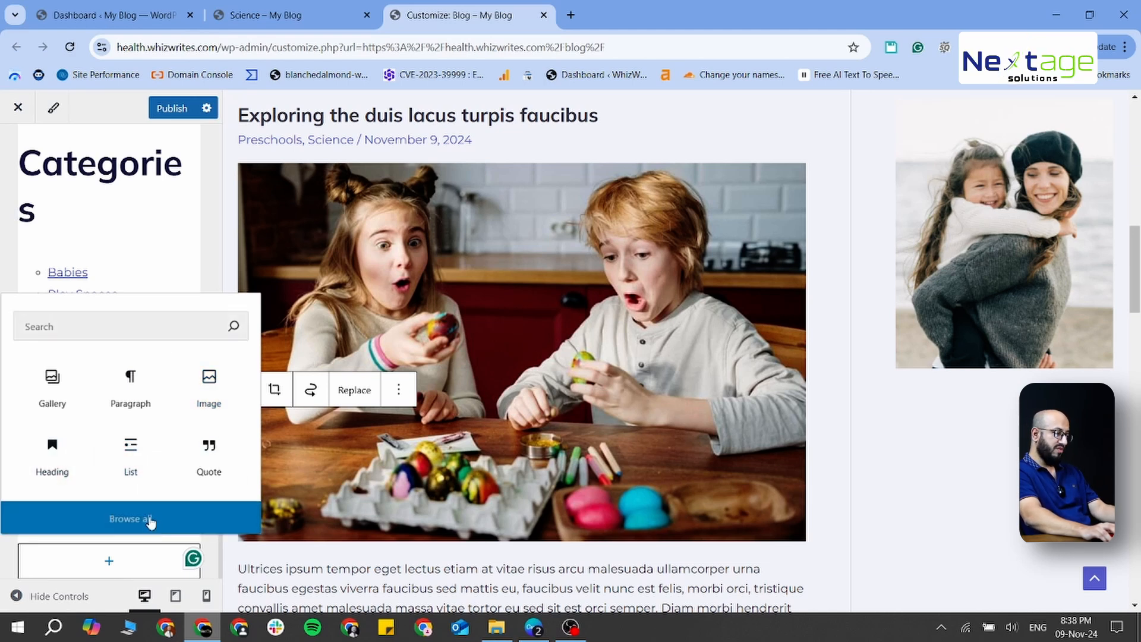
{"action": "scroll", "coordinate": [381, 351], "scroll_direction": "down", "scroll_amount": 4}
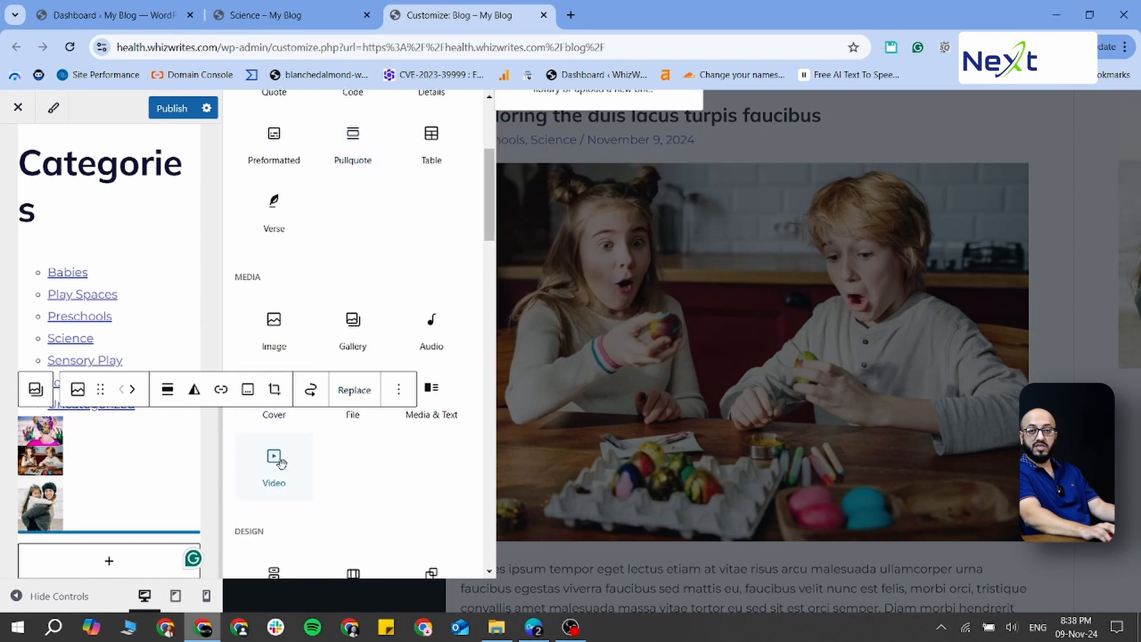
{"action": "scroll", "coordinate": [435, 249], "scroll_direction": "down", "scroll_amount": 2}
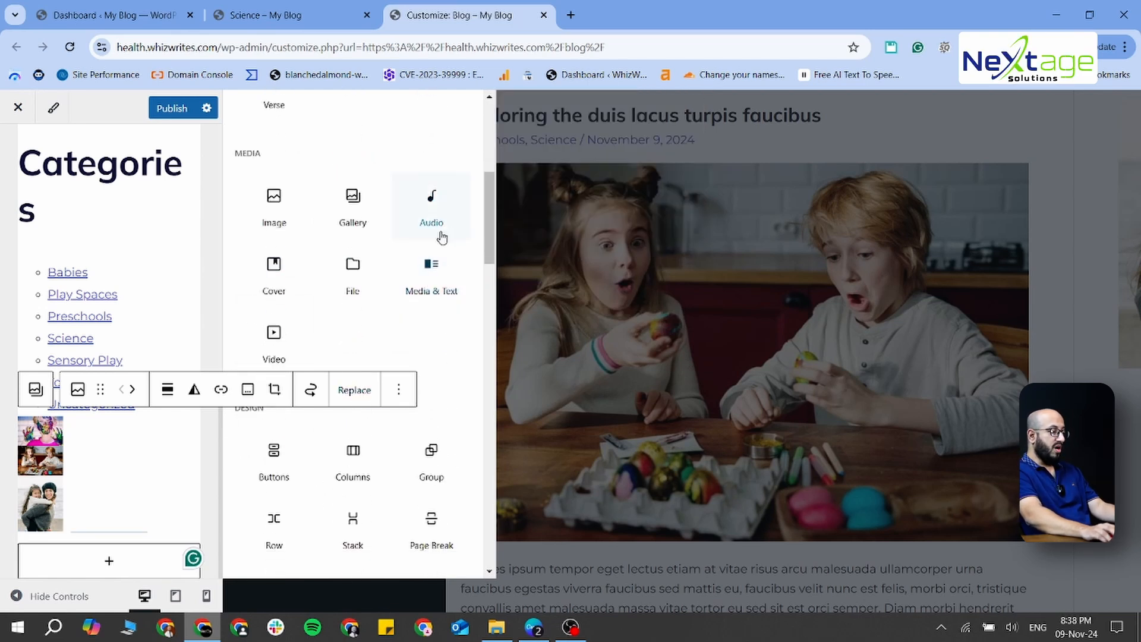
{"action": "left_click", "coordinate": [442, 274]}
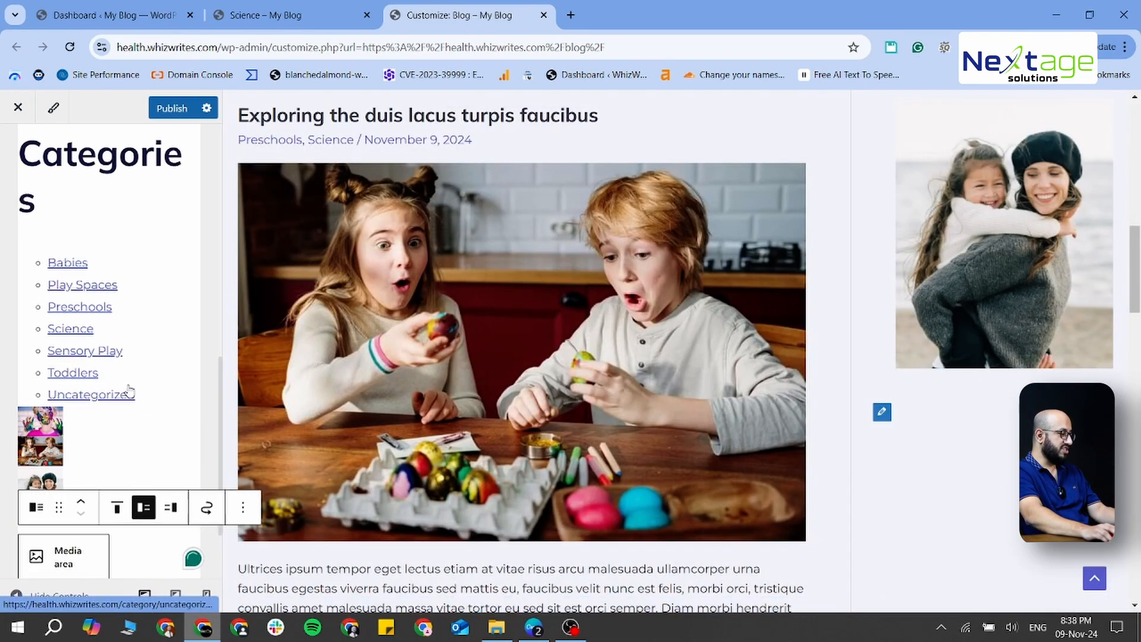
{"action": "scroll", "coordinate": [128, 387], "scroll_direction": "down", "scroll_amount": 2}
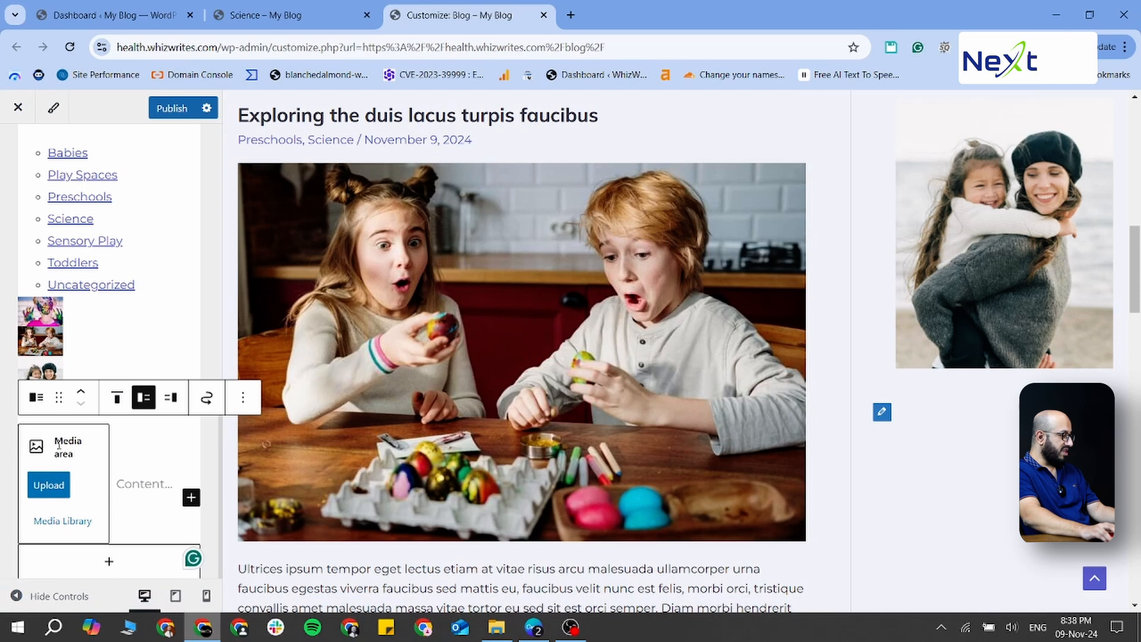
- Set the Media & Text block's image to the purple and teal round logo icon from the media library
{"action": "left_click", "coordinate": [50, 485]}
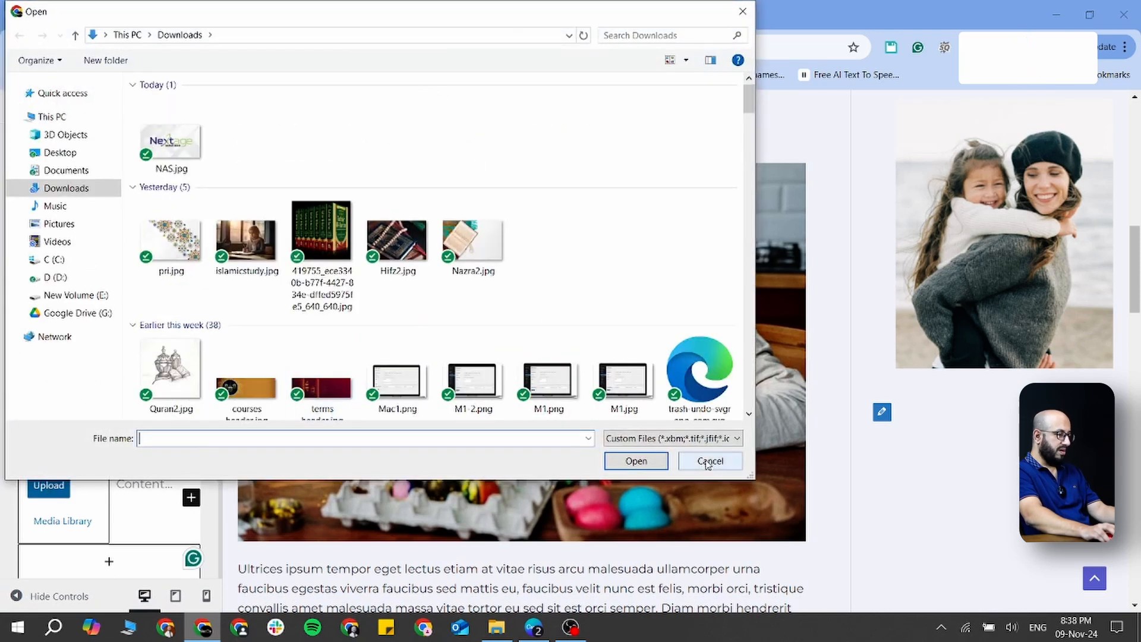
{"action": "left_click", "coordinate": [710, 460]}
{"action": "left_click", "coordinate": [70, 523]}
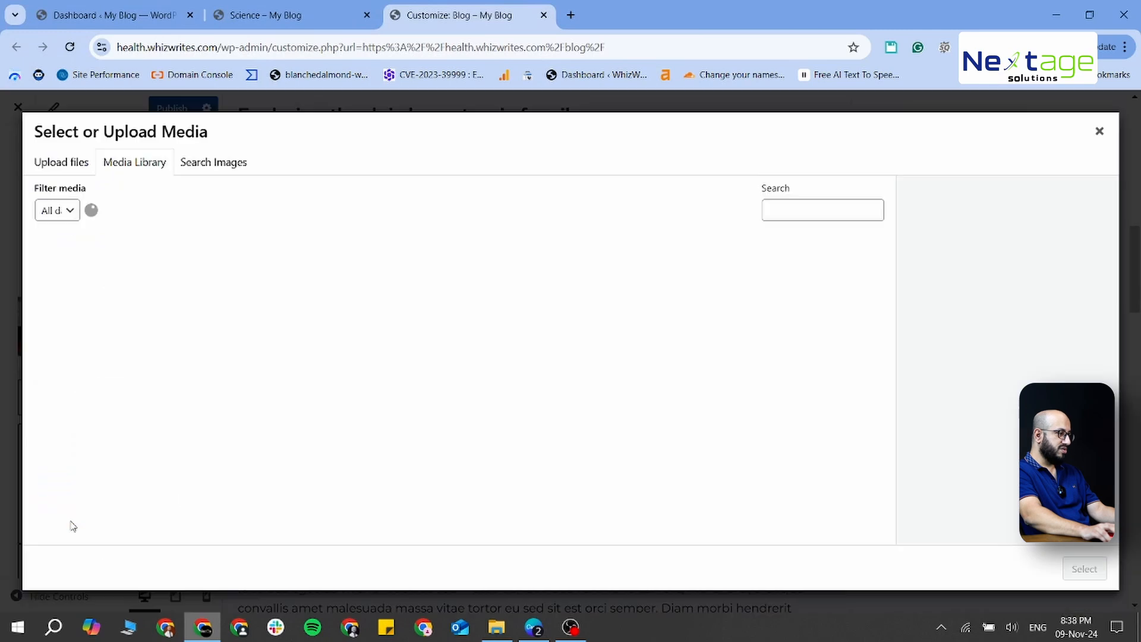
{"action": "scroll", "coordinate": [473, 366], "scroll_direction": "down", "scroll_amount": 3}
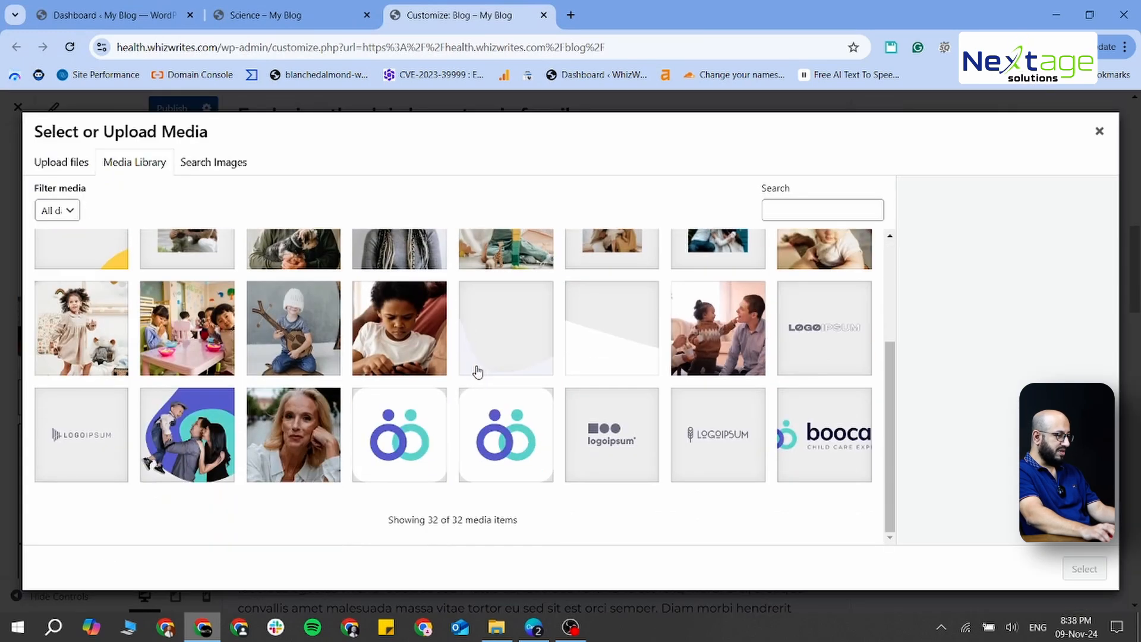
{"action": "left_click", "coordinate": [547, 440]}
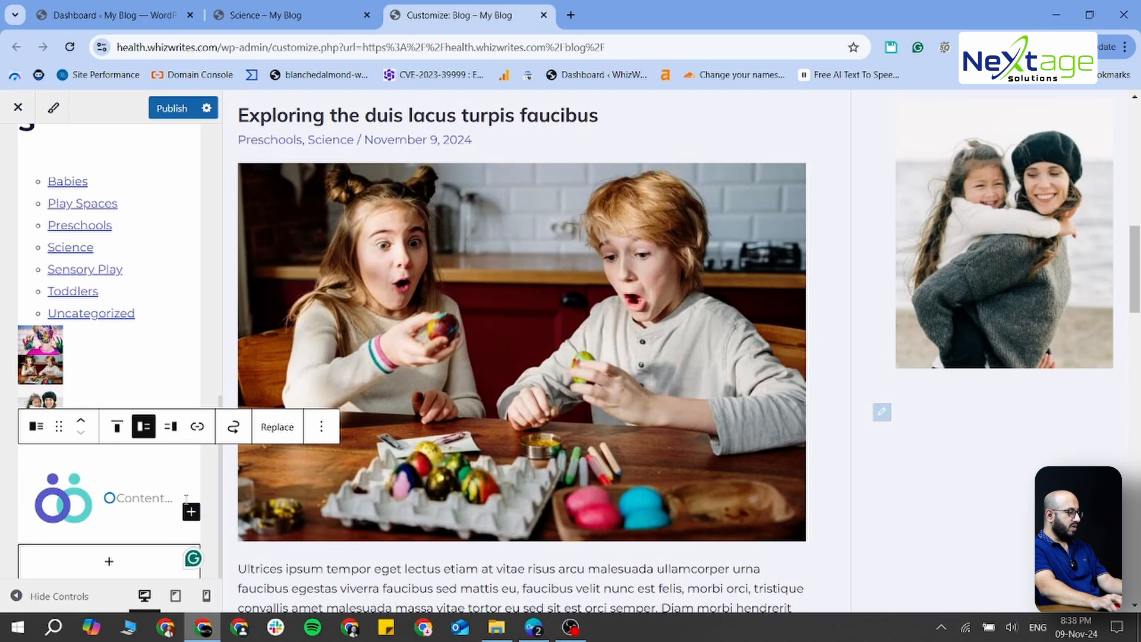
- Enter "Featured Blog" as the text content beside the logo in the Media & Text block
{"action": "left_click", "coordinate": [149, 499]}
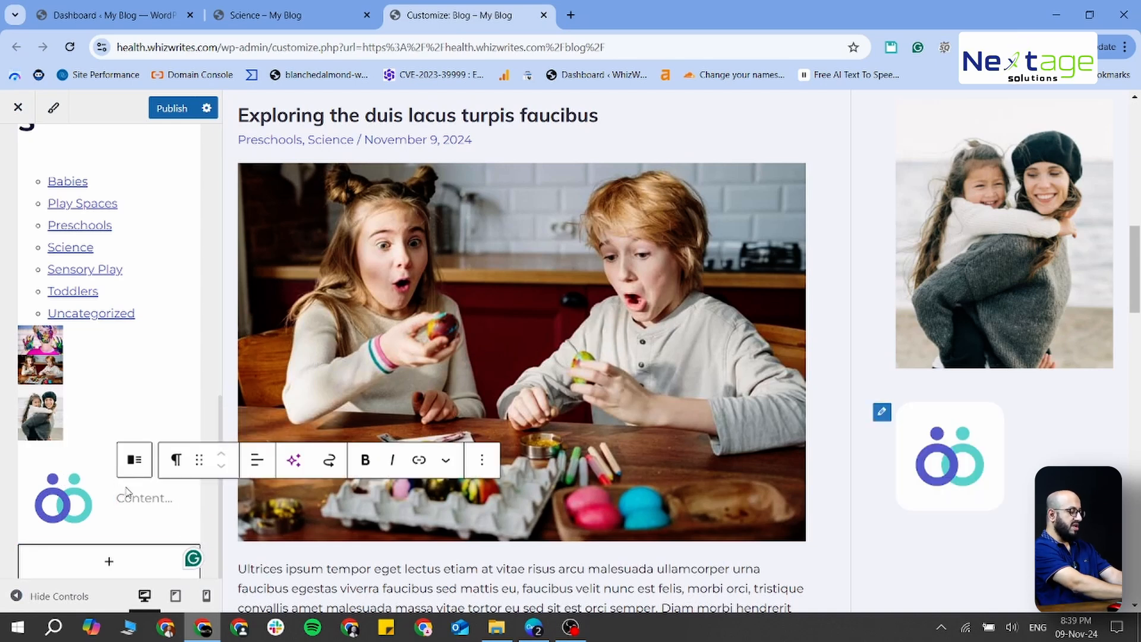
{"action": "type", "text": "Feature"}
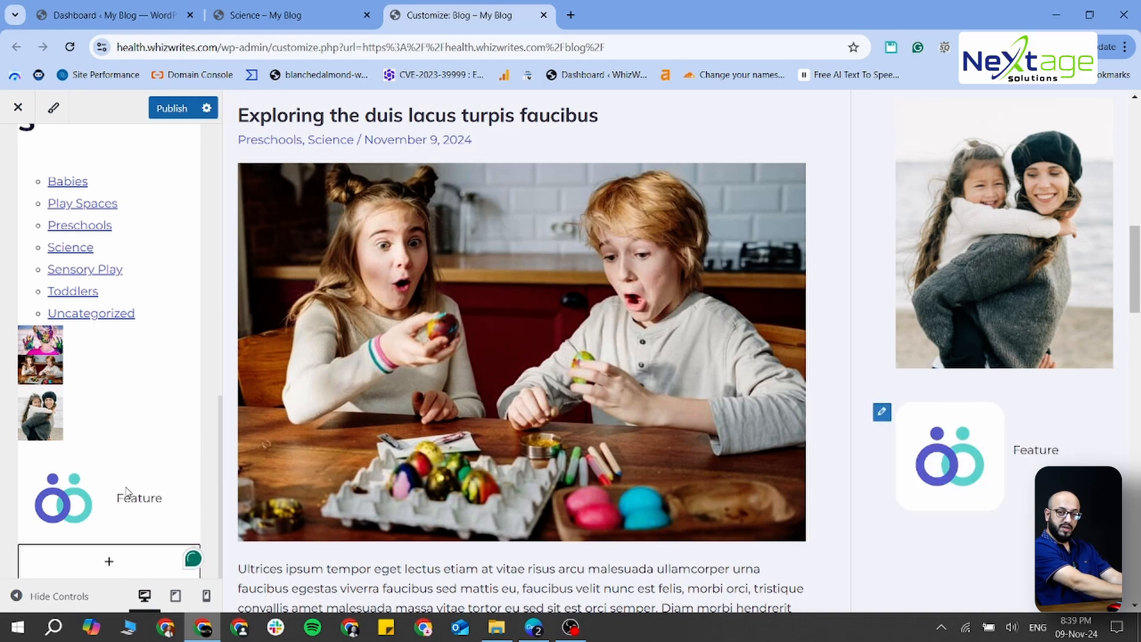
{"action": "type", "text": "d"}
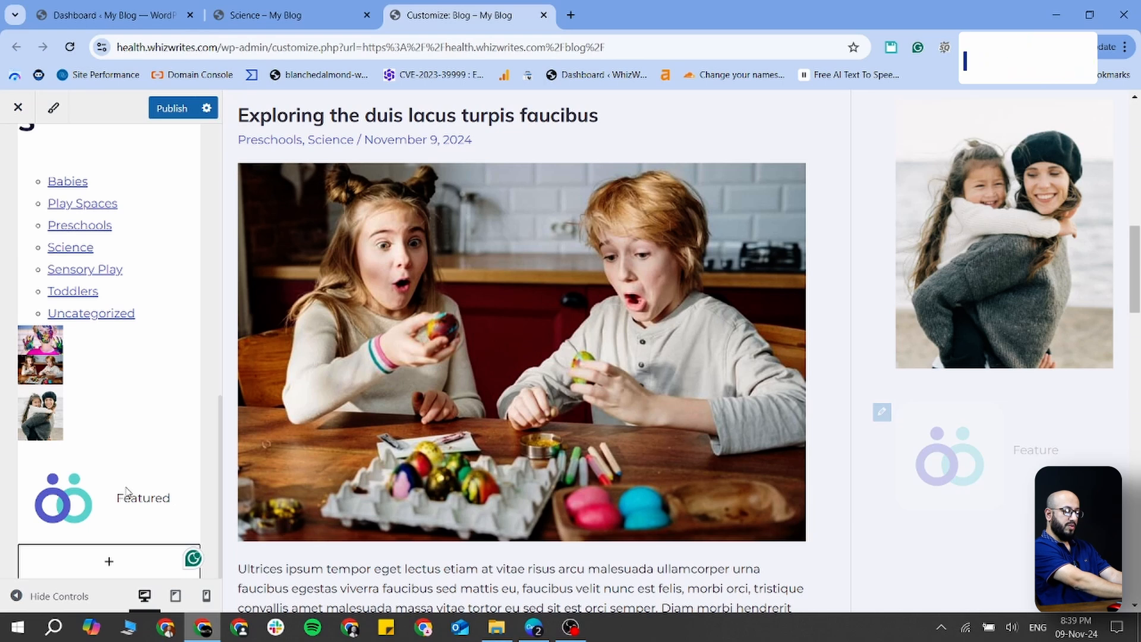
{"action": "type", "text": " Blog"}
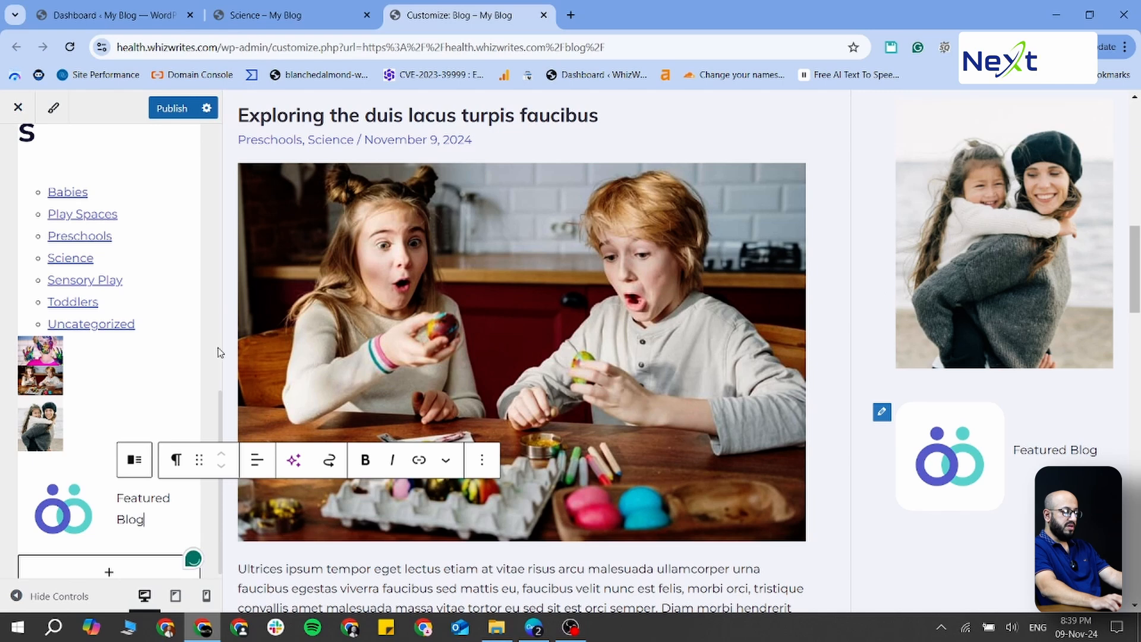
{"action": "scroll", "coordinate": [135, 483], "scroll_direction": "down", "scroll_amount": 1}
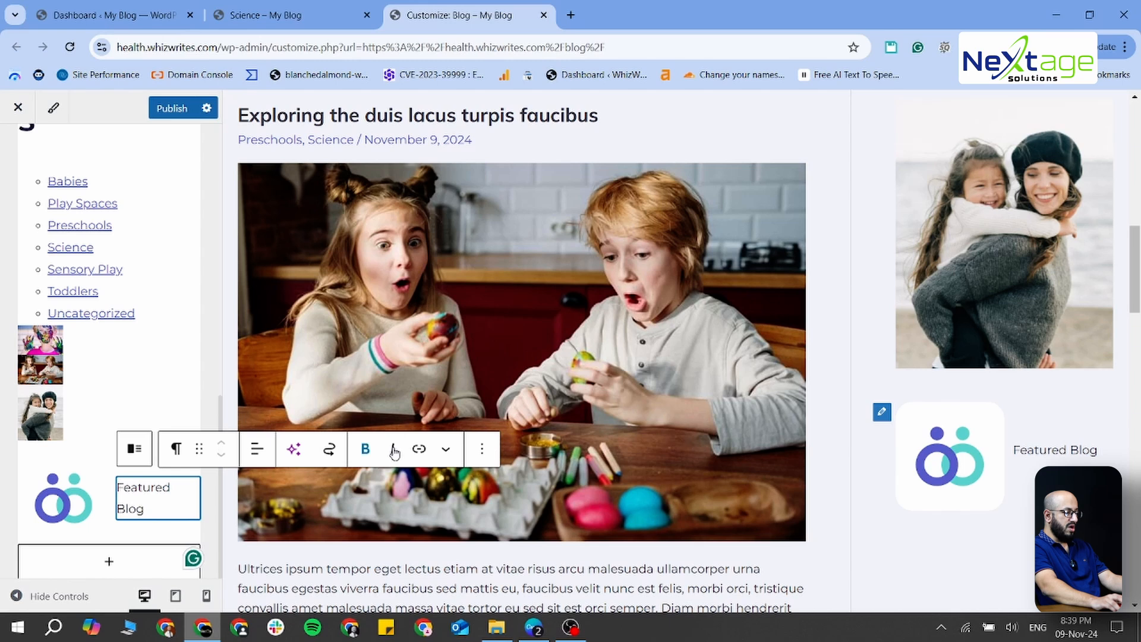
{"action": "left_click", "coordinate": [445, 450]}
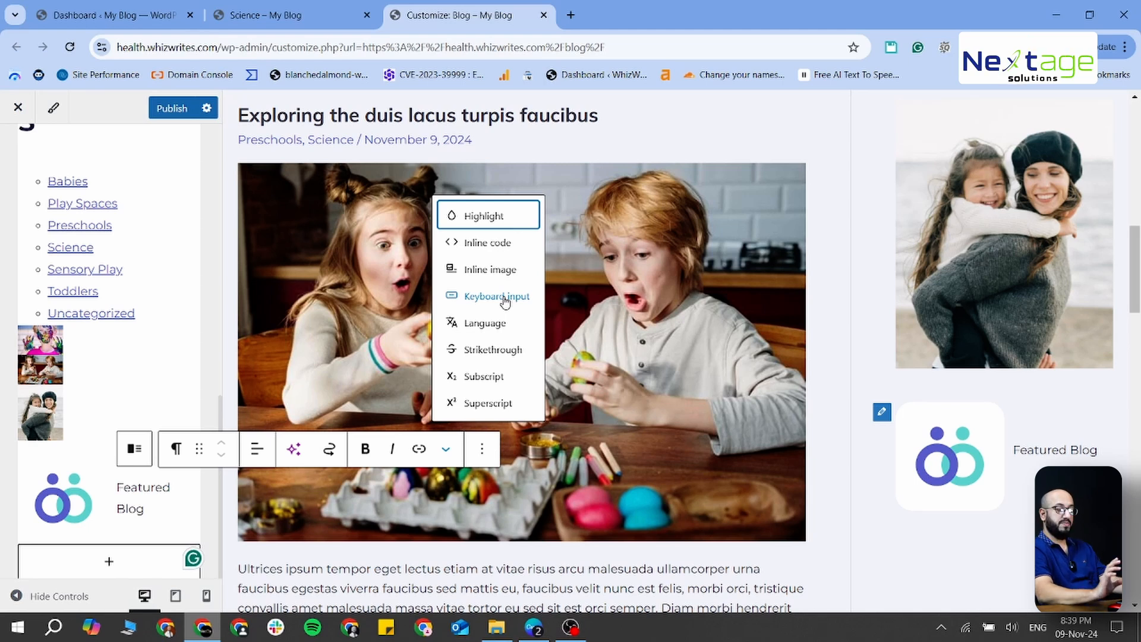
{"action": "left_click", "coordinate": [183, 371]}
{"action": "left_click", "coordinate": [218, 400]}
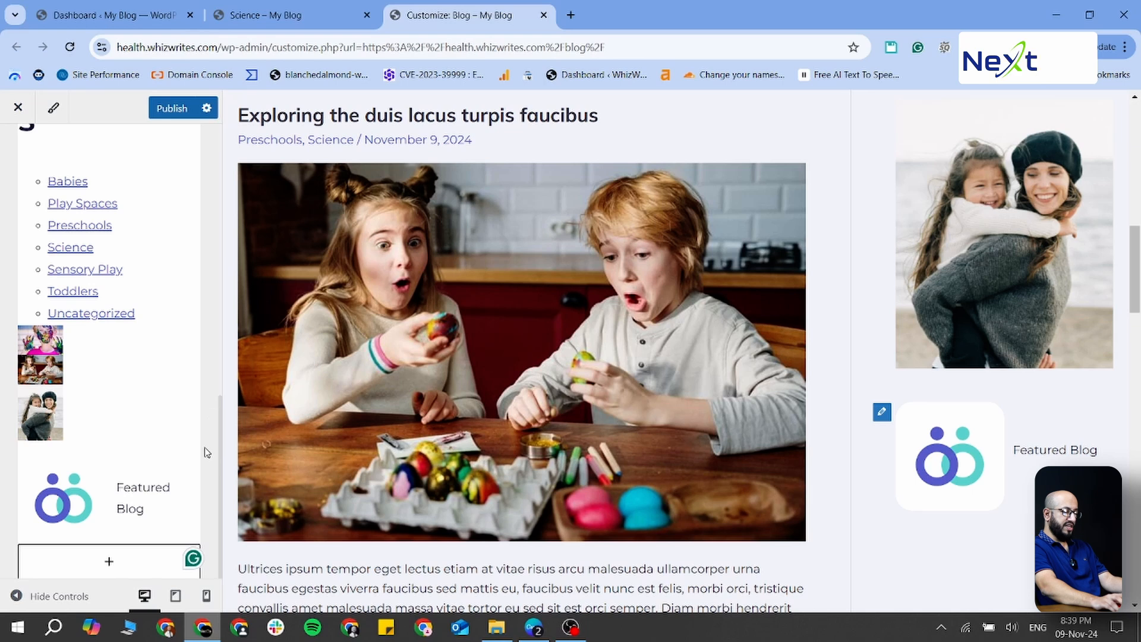
- Publish the Main Sidebar widget changes
{"action": "scroll", "coordinate": [206, 453], "scroll_direction": "up", "scroll_amount": 10}
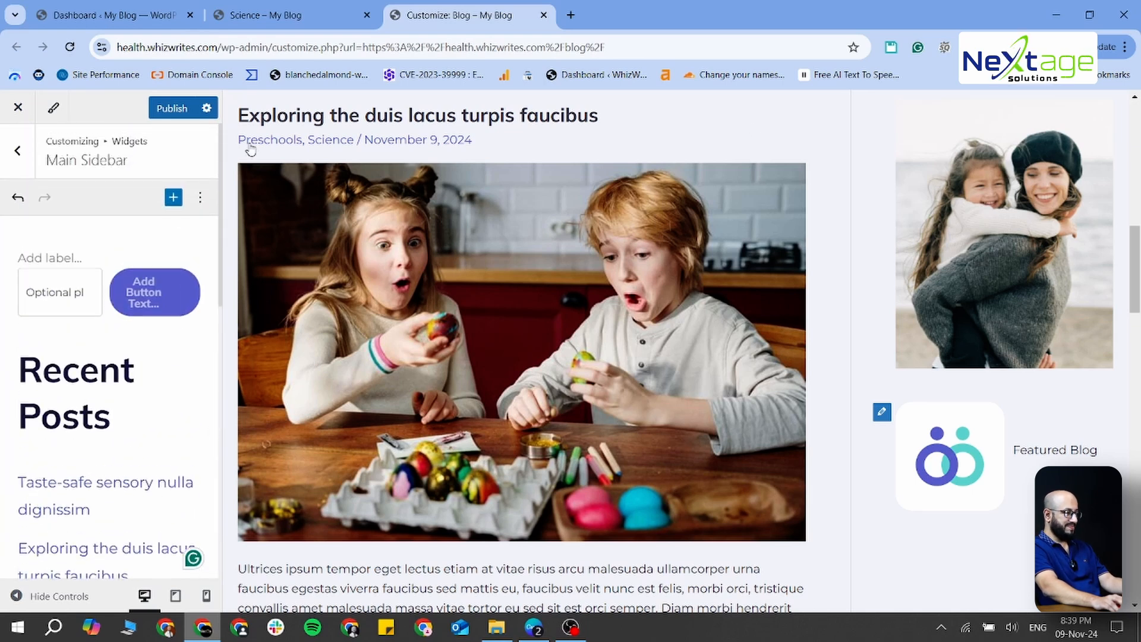
{"action": "left_click", "coordinate": [170, 113]}
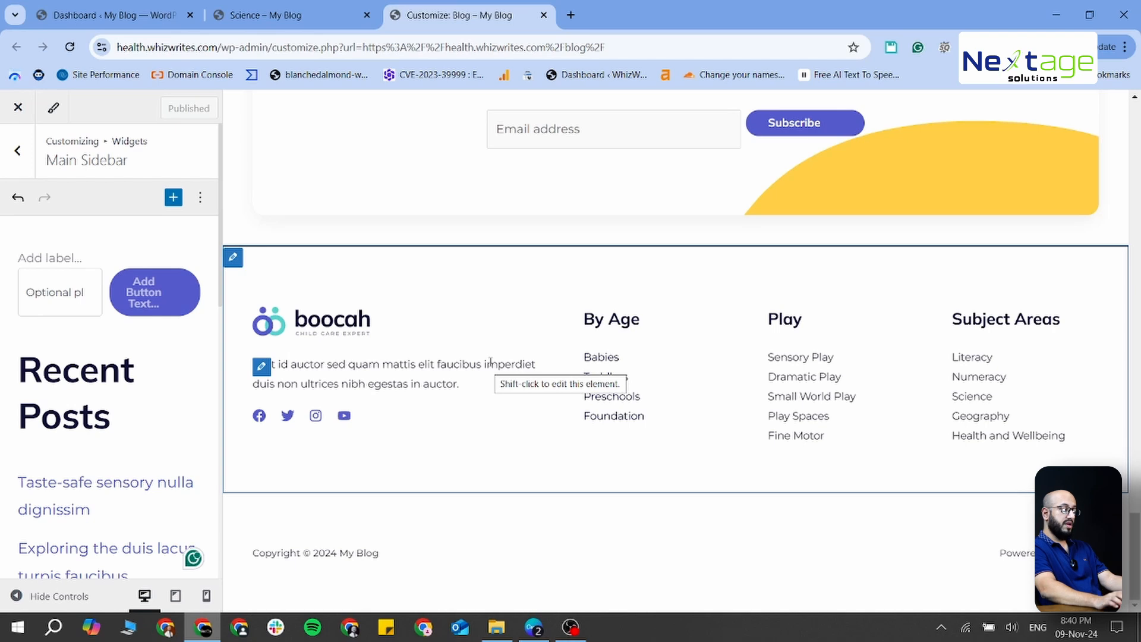
- Open the Primary Footer settings and look over the footer's columns and copyright row in the preview
{"action": "left_click", "coordinate": [242, 261]}
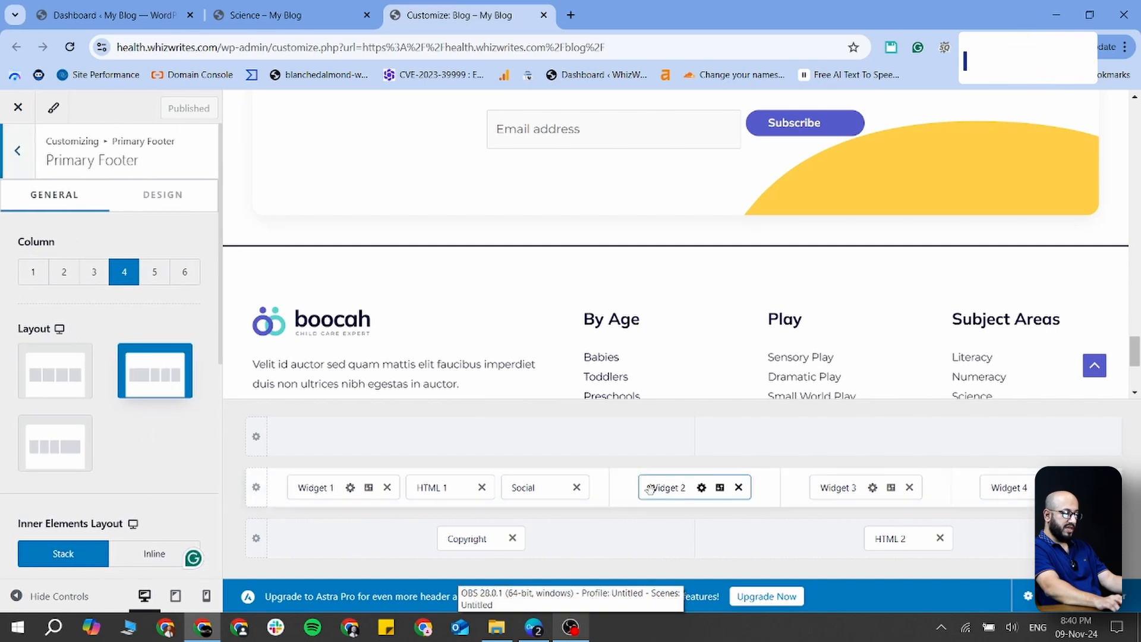
{"action": "scroll", "coordinate": [718, 318], "scroll_direction": "down", "scroll_amount": 3}
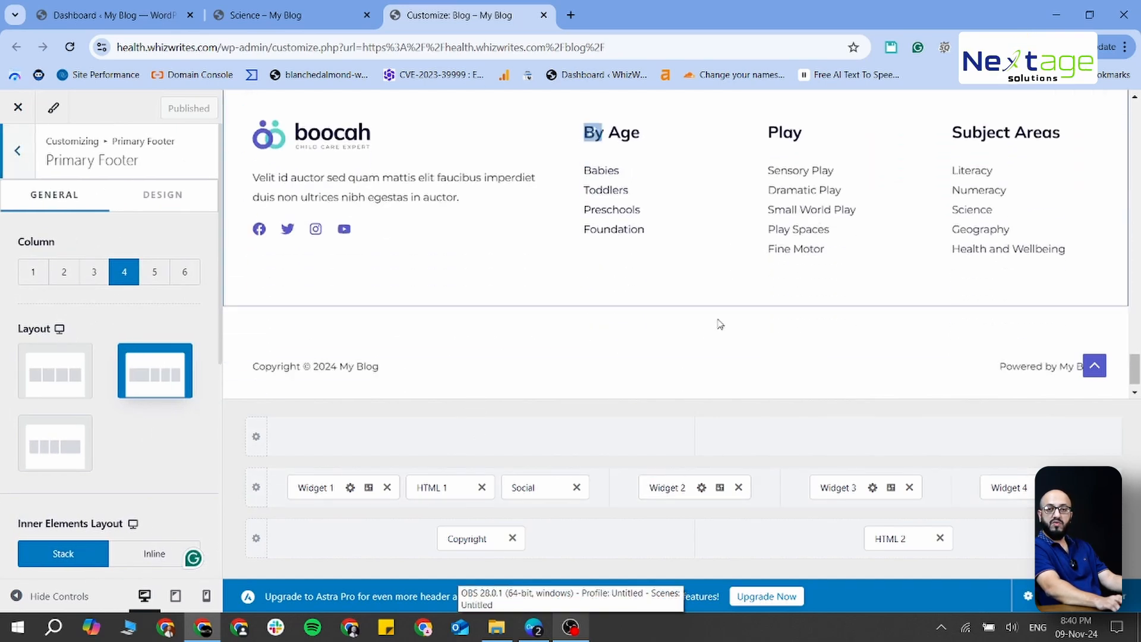
{"action": "scroll", "coordinate": [703, 278], "scroll_direction": "up", "scroll_amount": 2}
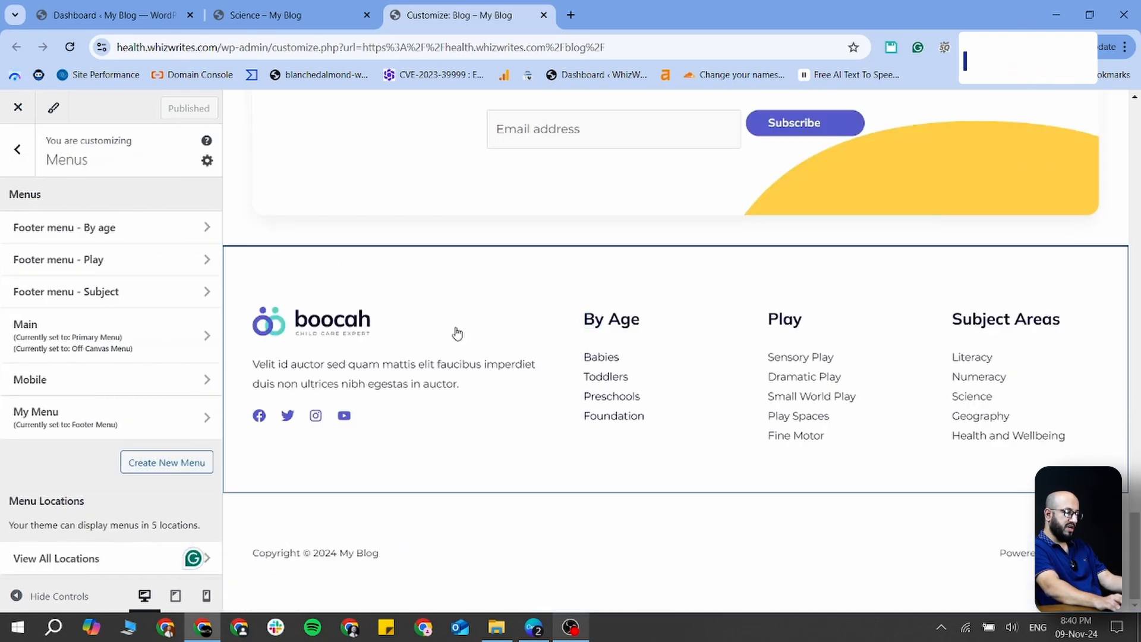
- Open the footer logo's image widget, view the replacement images in the media library and close it without choosing one
{"action": "left_click", "coordinate": [372, 341]}
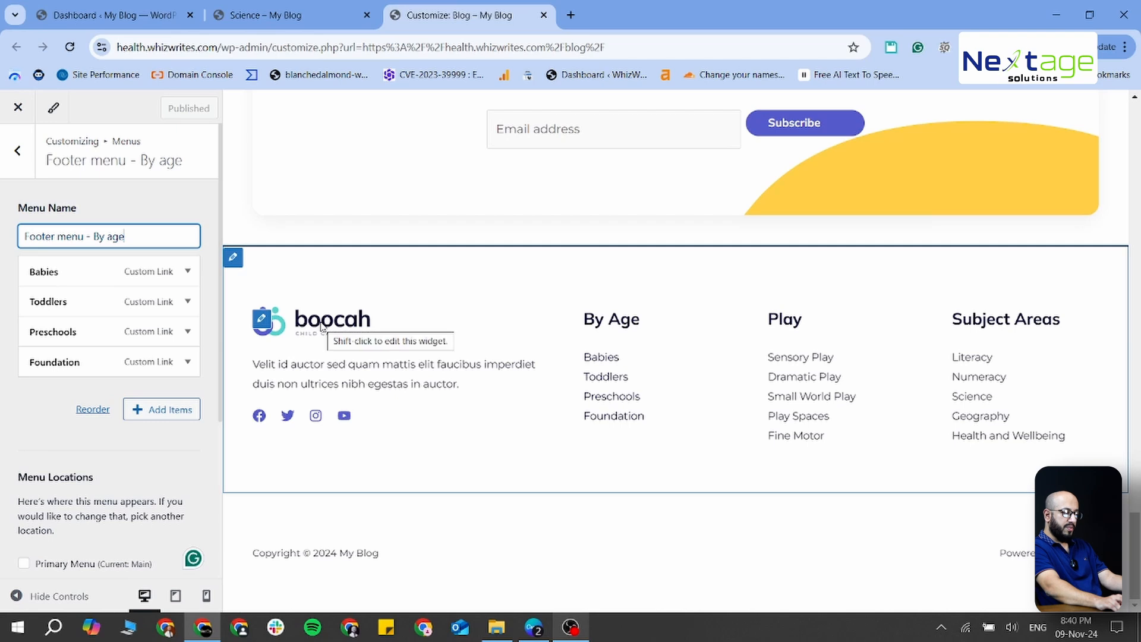
{"action": "left_click", "coordinate": [321, 327]}
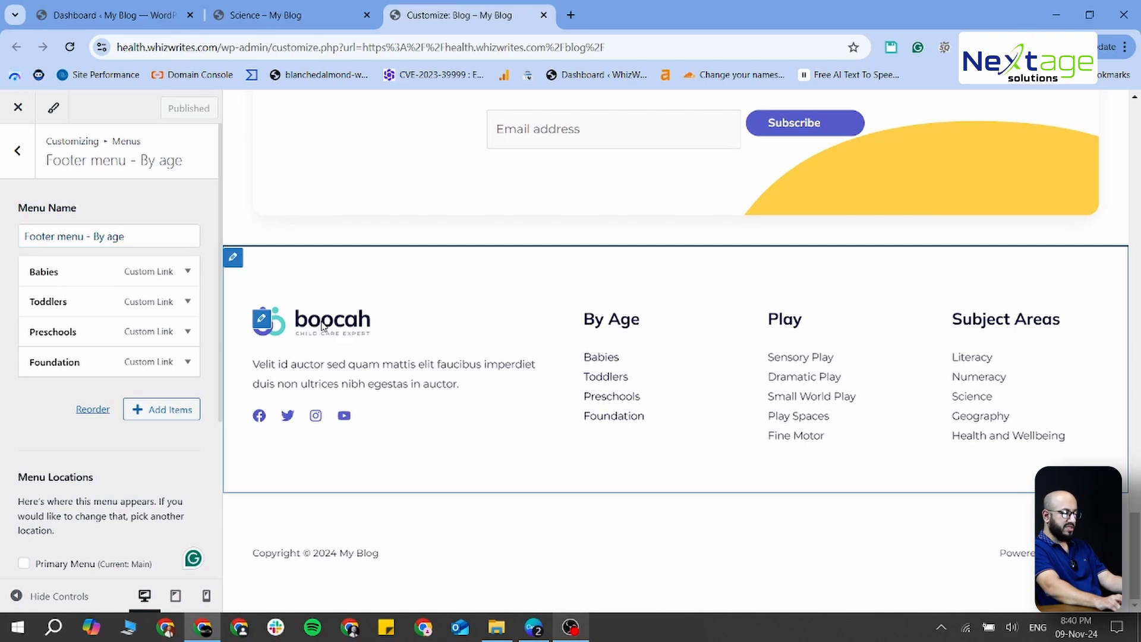
{"action": "left_click", "coordinate": [261, 326]}
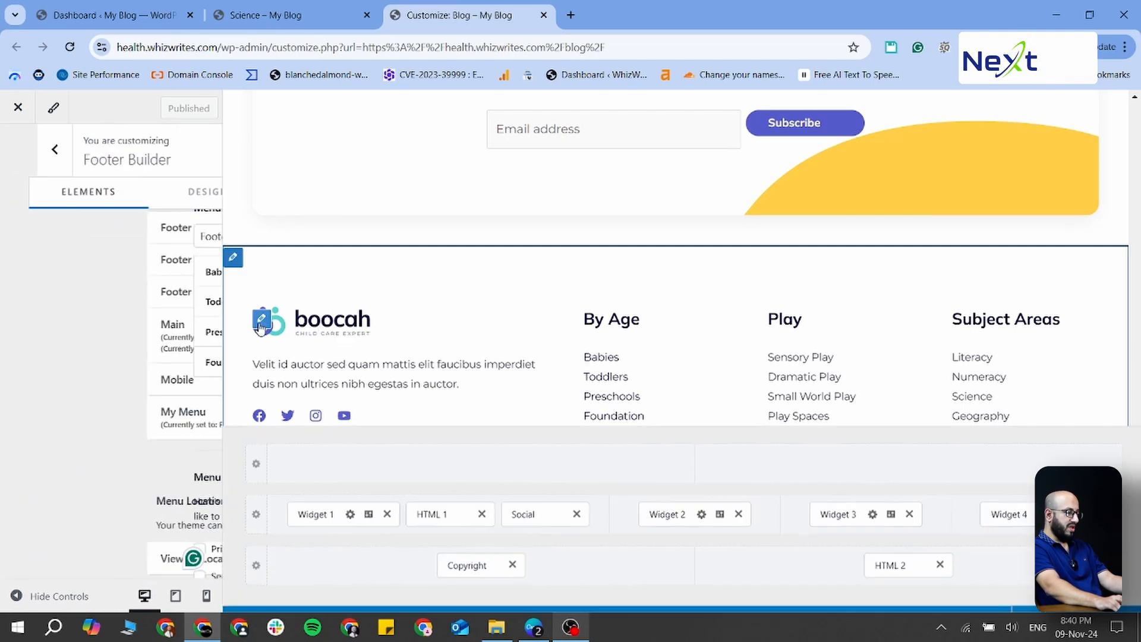
{"action": "left_click", "coordinate": [336, 484]}
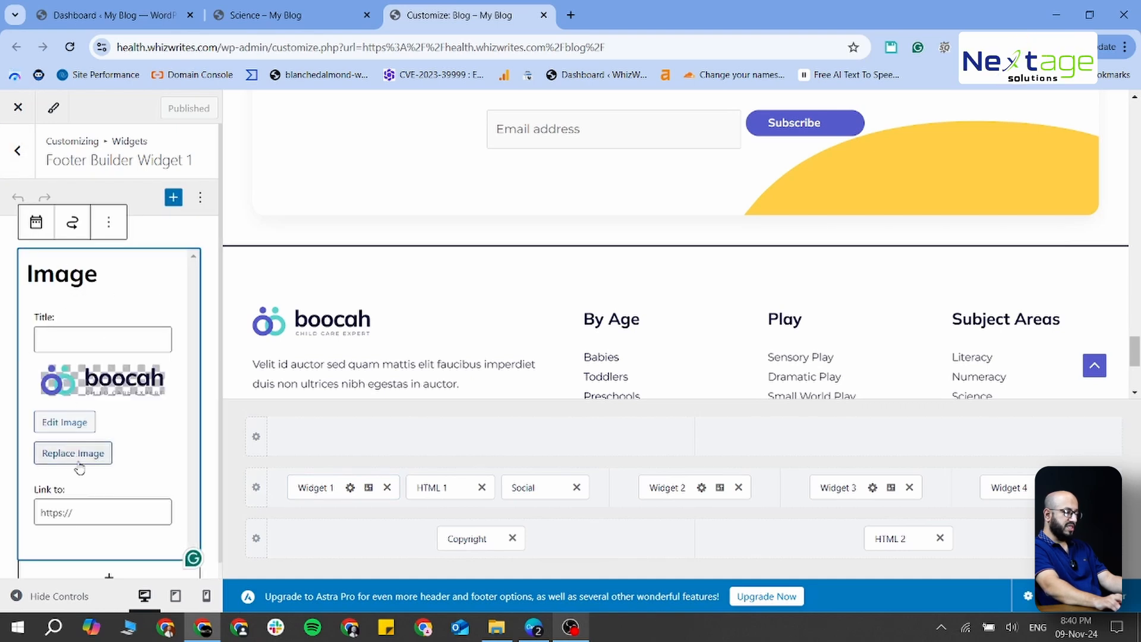
{"action": "left_click", "coordinate": [83, 462]}
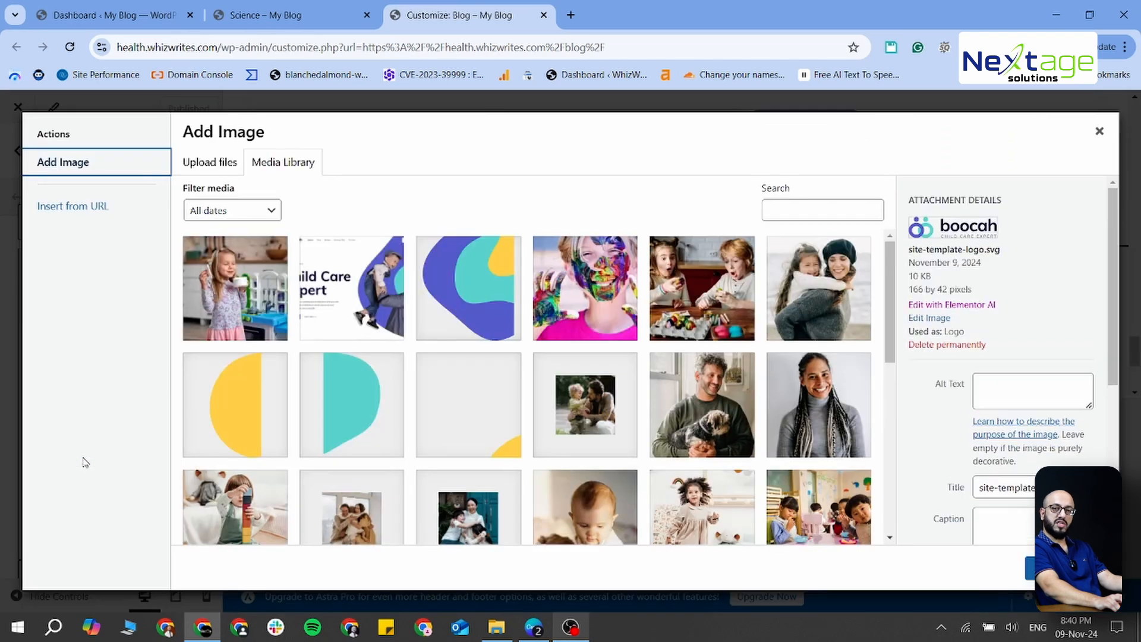
{"action": "left_click", "coordinate": [1099, 131]}
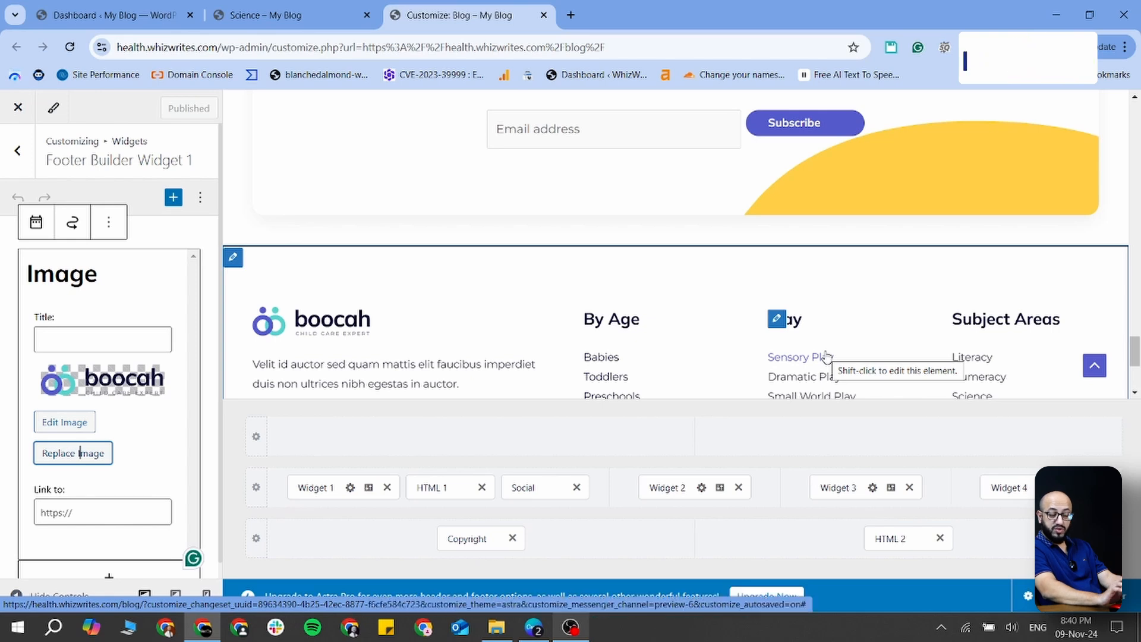
- Try a Footer Menu in the second column of the row above the primary footer, check the preview and remove it
{"action": "scroll", "coordinate": [1086, 325], "scroll_direction": "down", "scroll_amount": 3}
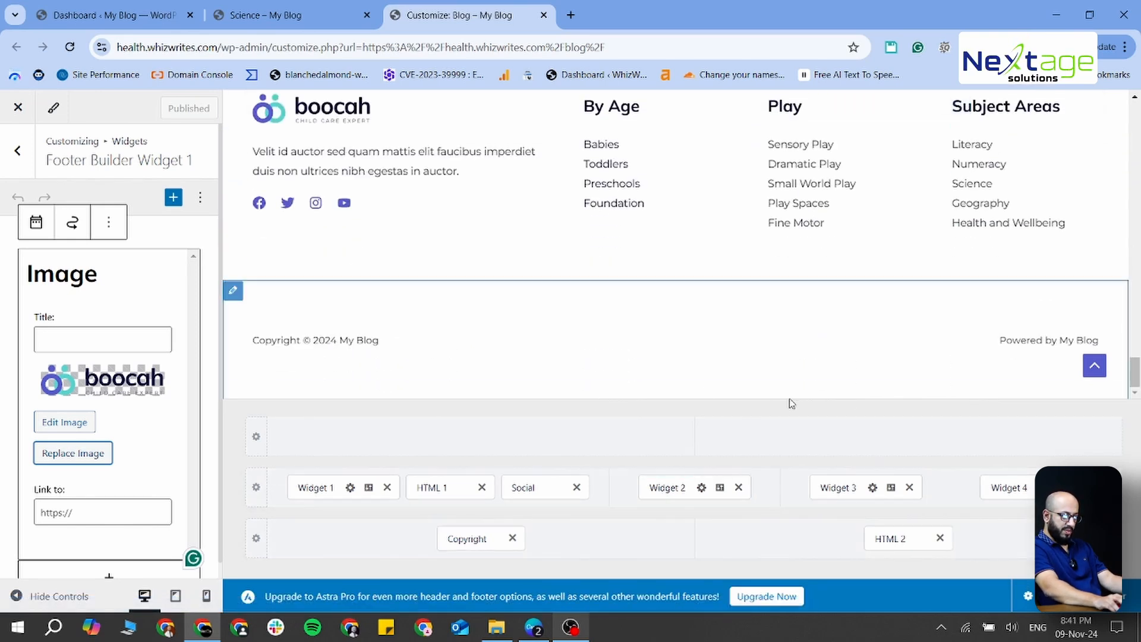
{"action": "left_click", "coordinate": [911, 442]}
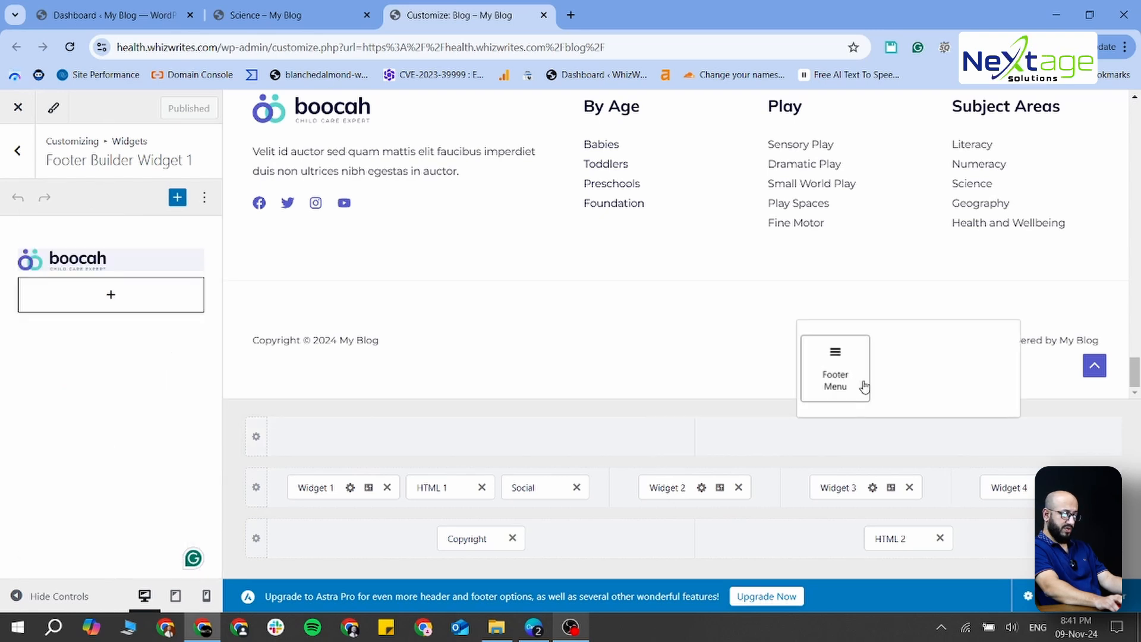
{"action": "left_click", "coordinate": [839, 368]}
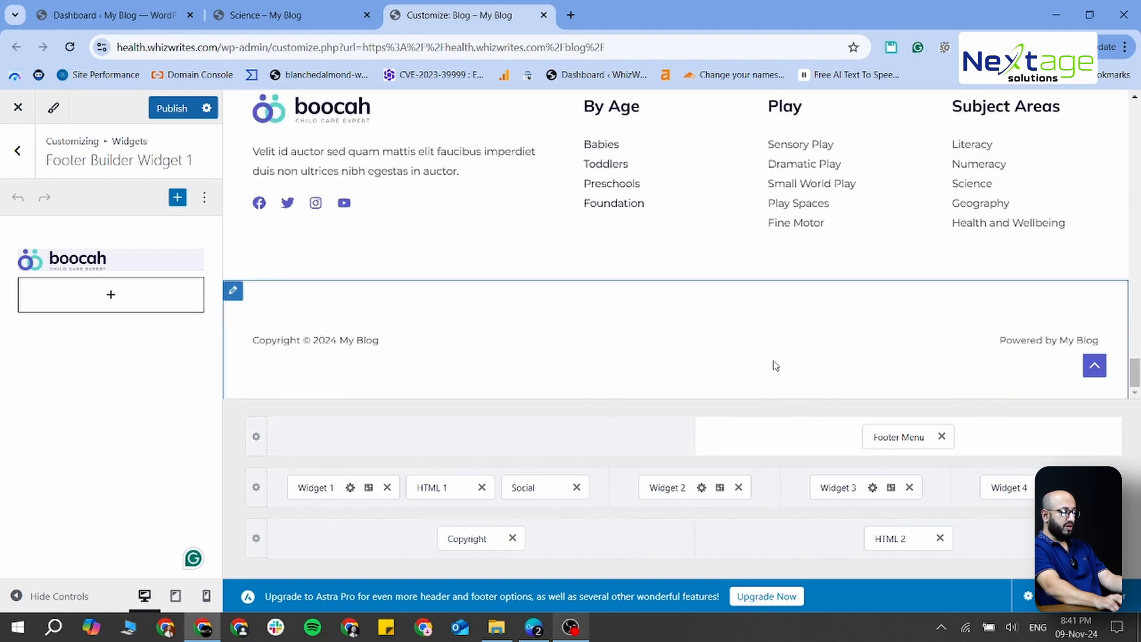
{"action": "scroll", "coordinate": [775, 365], "scroll_direction": "up", "scroll_amount": 4}
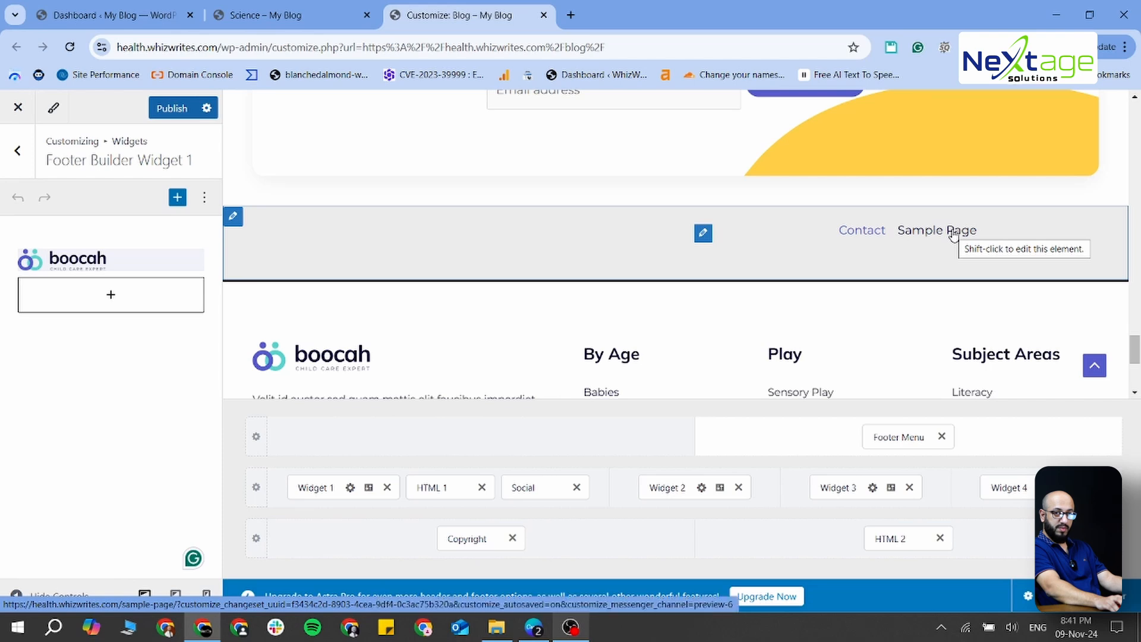
{"action": "left_click", "coordinate": [942, 437]}
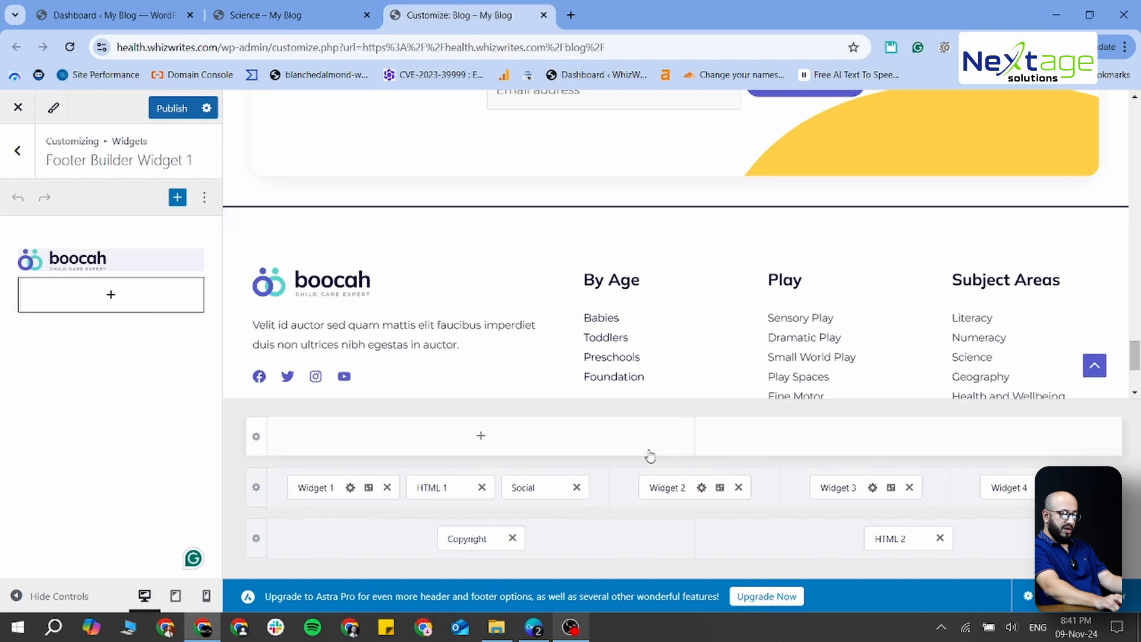
- Open Widget 2, the By Age links, and remove it from the primary footer row
{"action": "left_click", "coordinate": [666, 488]}
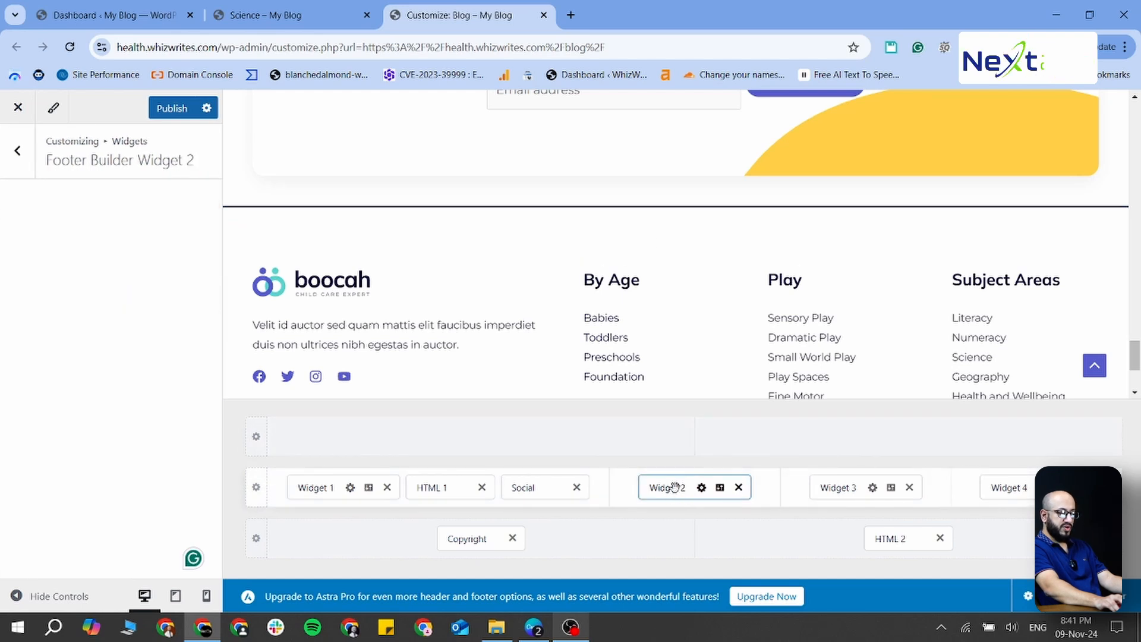
{"action": "left_click", "coordinate": [739, 488]}
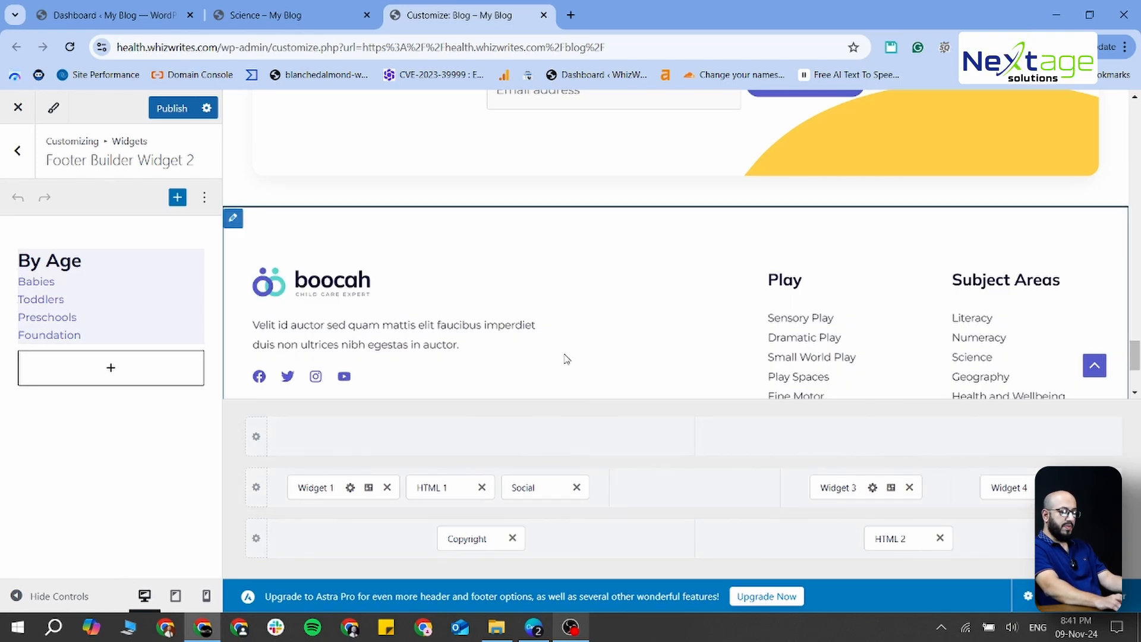
- Replace the footer's HTML 1 description text with "Your Site Introduciton"
{"action": "left_click", "coordinate": [434, 497]}
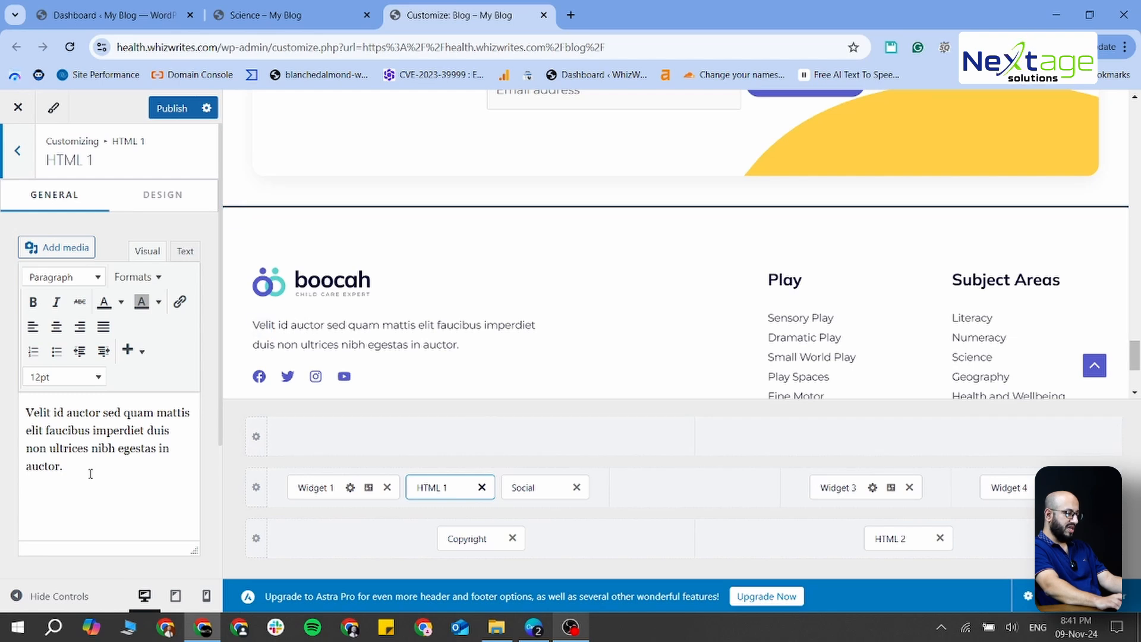
{"action": "left_click_drag", "start_coordinate": [63, 467], "coordinate": [3, 407]}
{"action": "type", "text": "Aap"}
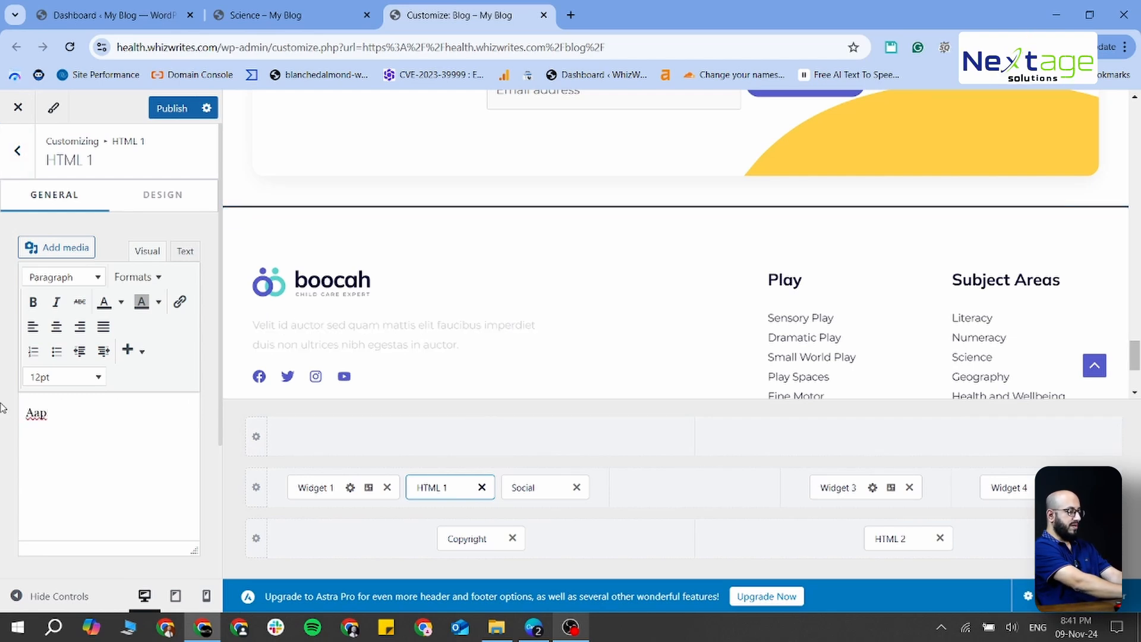
{"action": "key", "text": "ctrl+a"}
{"action": "type", "text": "Yo"}
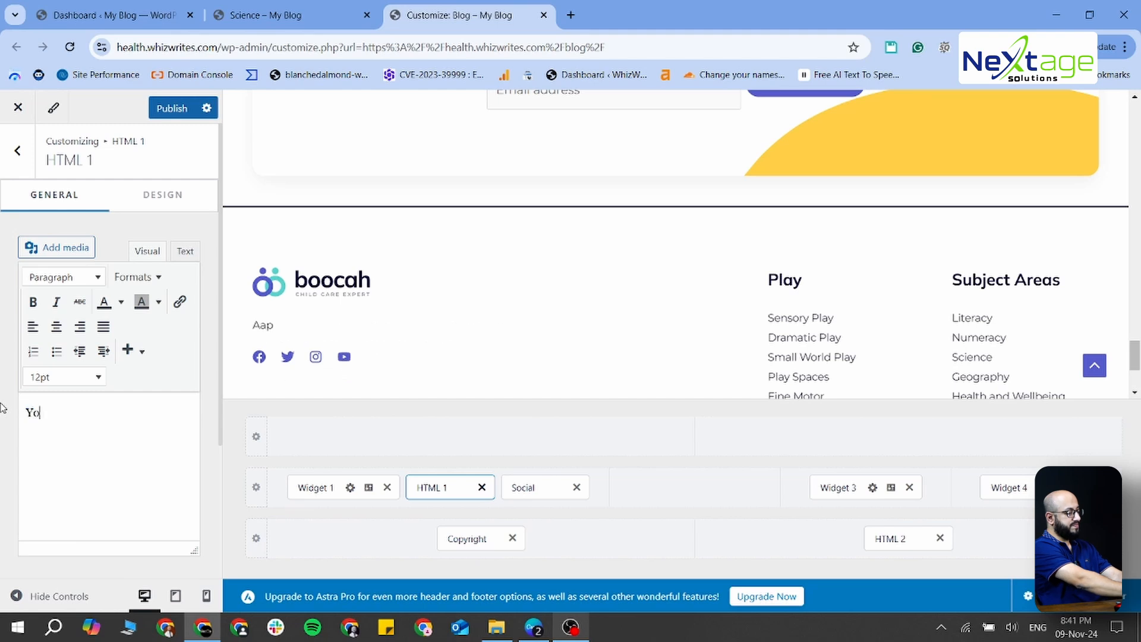
{"action": "type", "text": "ur Site Introduciton"}
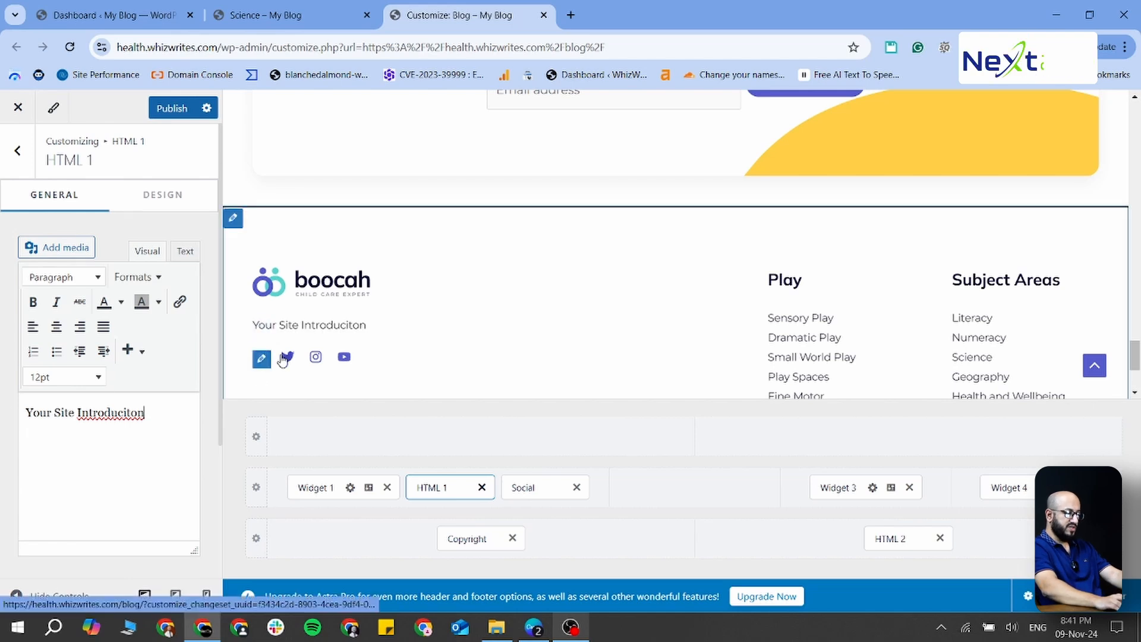
- Open the URL of the Facebook entry in the footer's social icons for editing
{"action": "left_click", "coordinate": [537, 489]}
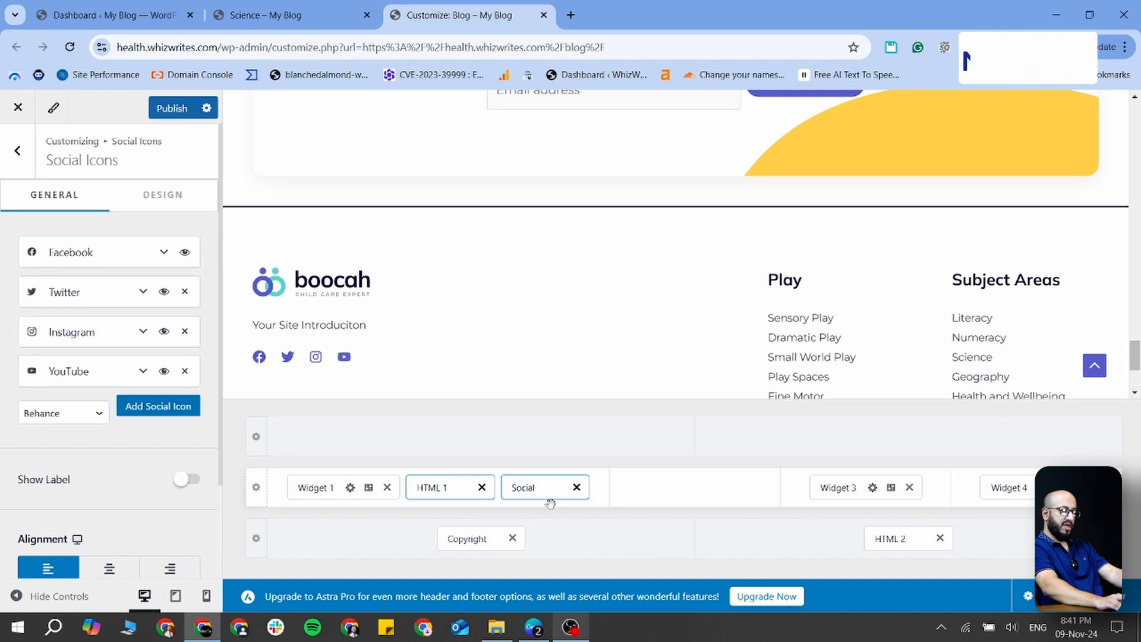
{"action": "left_click", "coordinate": [113, 254]}
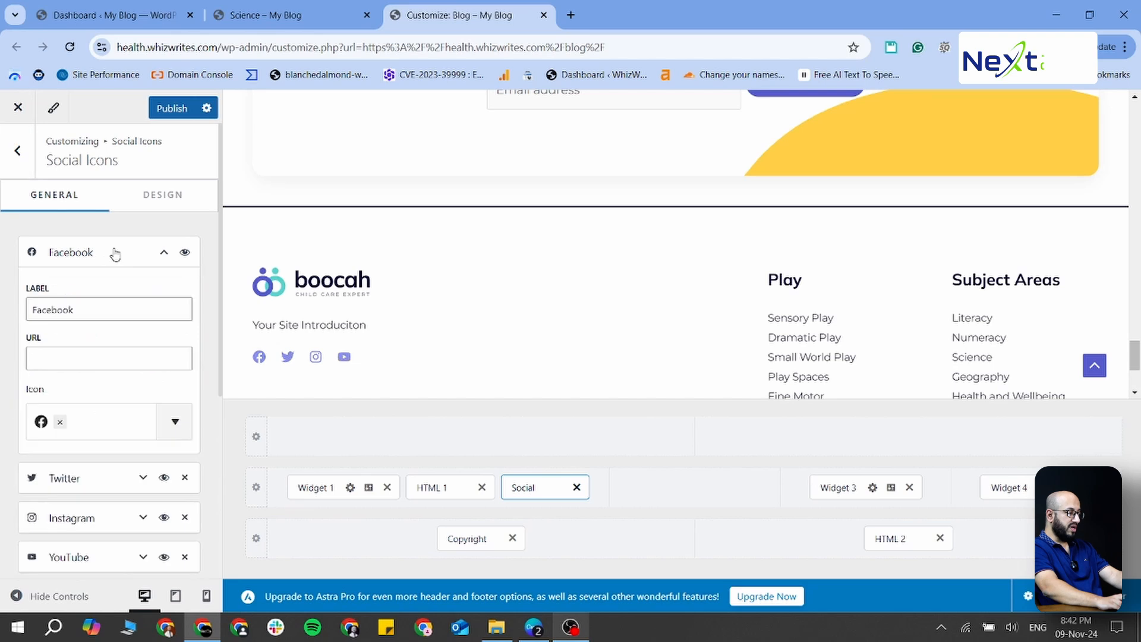
{"action": "left_click", "coordinate": [73, 360]}
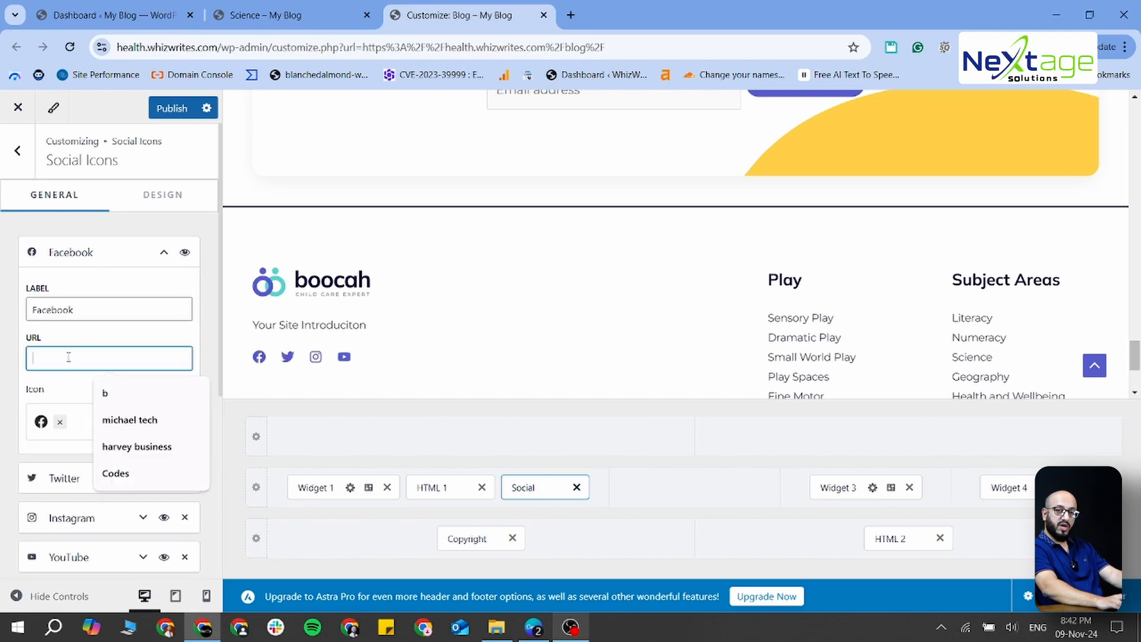